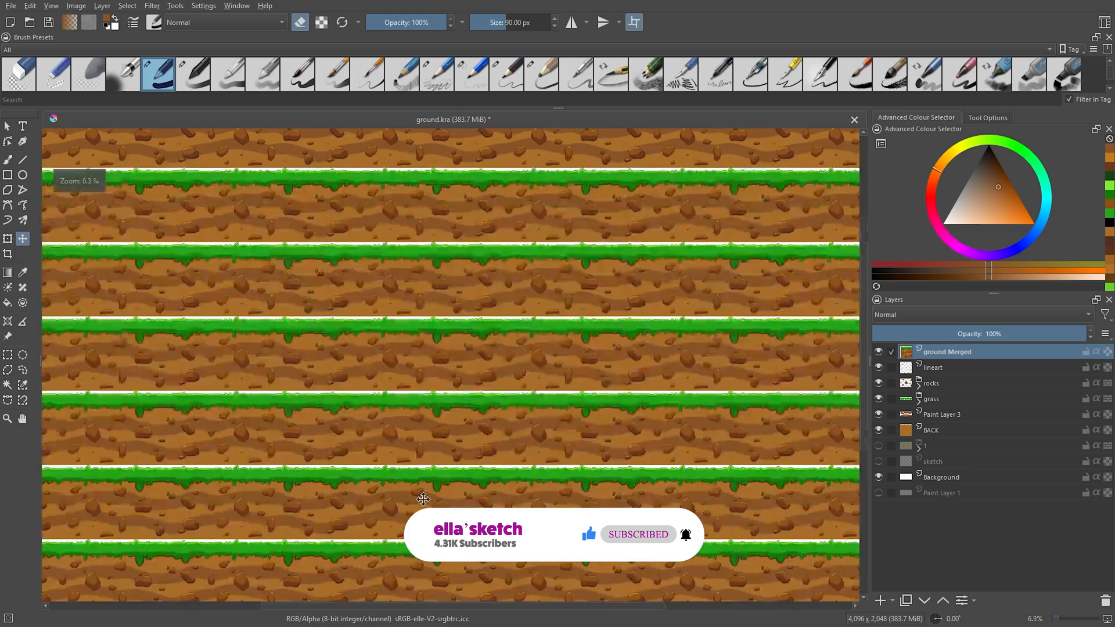
pyautogui.scroll(4, 491, 503)
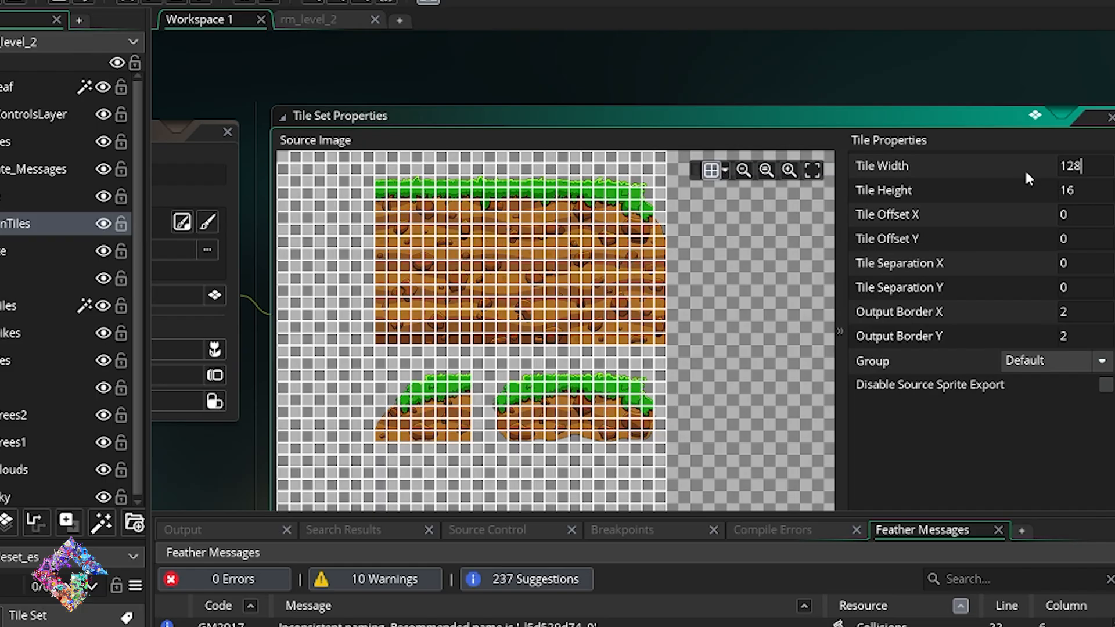
# Set the tile set's tile height to 128.
pyautogui.doubleClick(1010, 188)
pyautogui.write('128')
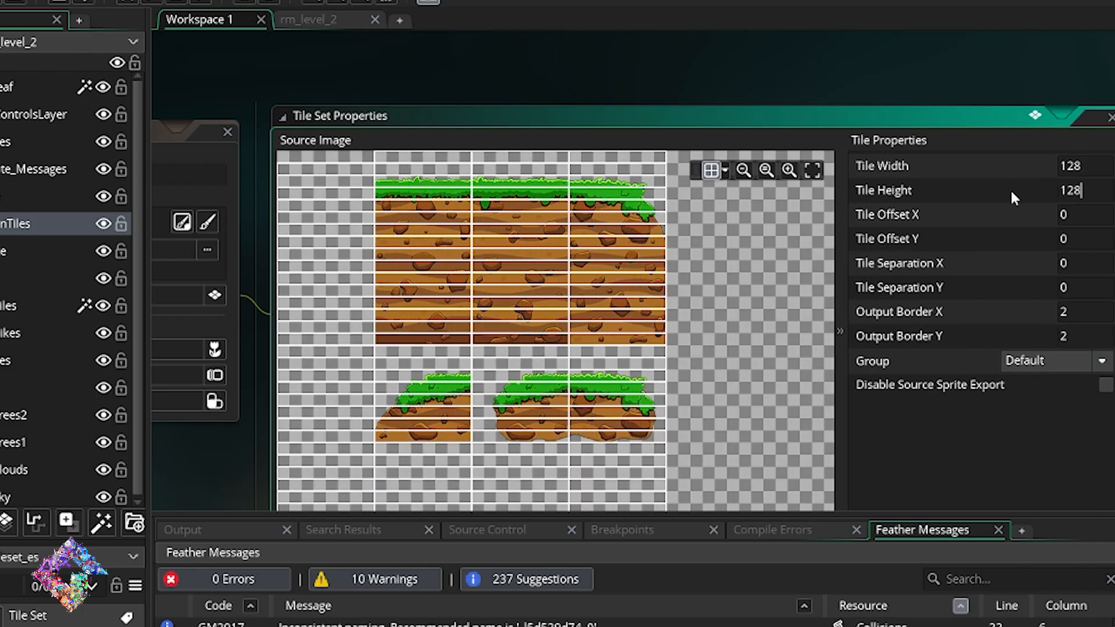
pyautogui.press('Return')
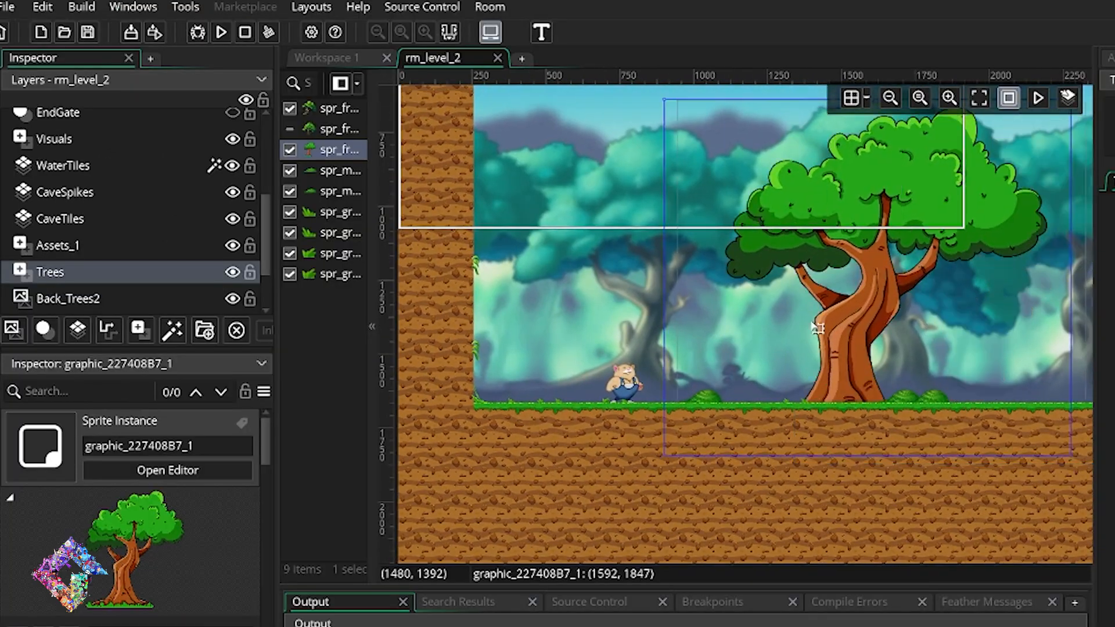
# Arrange the large tree and the mushroom sprites near the start of the rm_level_2 room.
pyautogui.moveTo(818, 328); pyautogui.dragTo(602, 159)
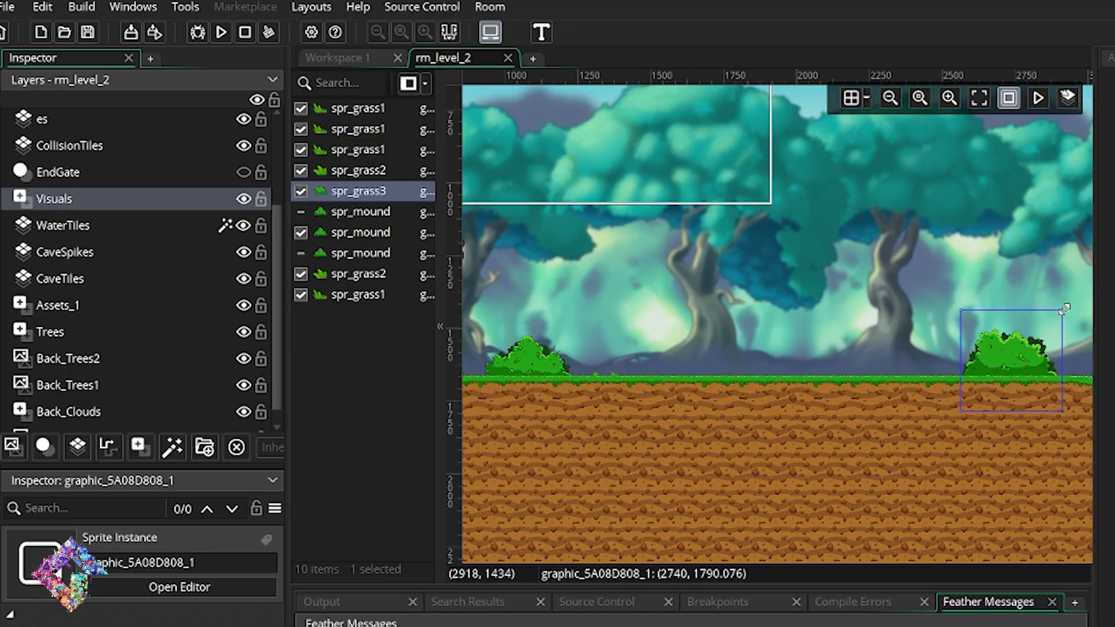
pyautogui.moveTo(1066, 308); pyautogui.dragTo(1018, 351)
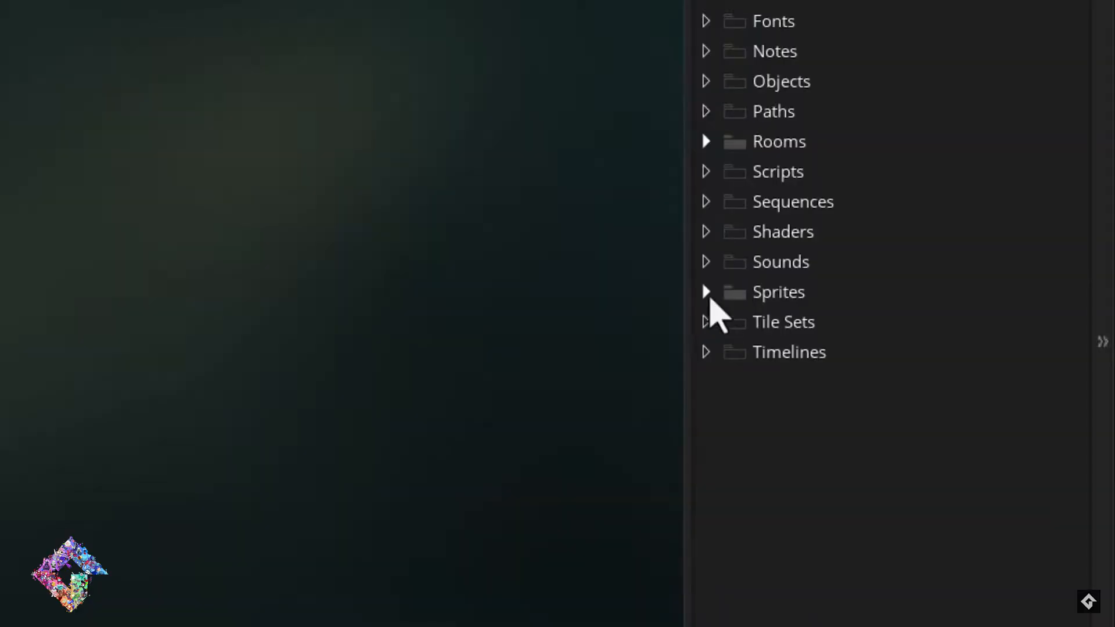
# Open the spr_player sprite from the Sprites asset folder to view its animation frames.
pyautogui.click(707, 293)
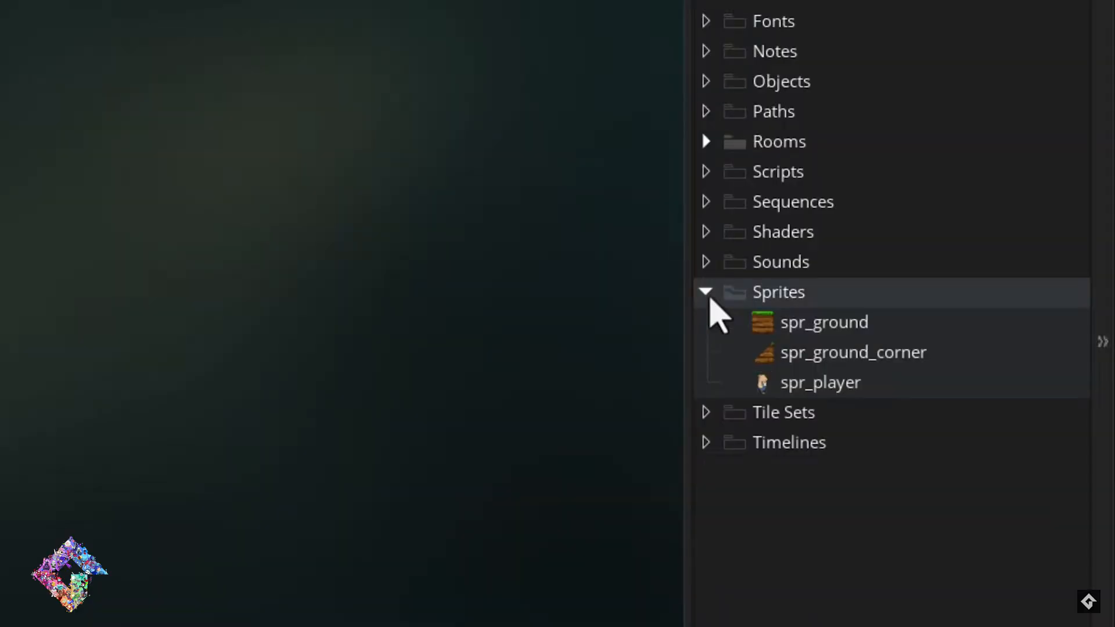
pyautogui.click(820, 389)
pyautogui.doubleClick(820, 384)
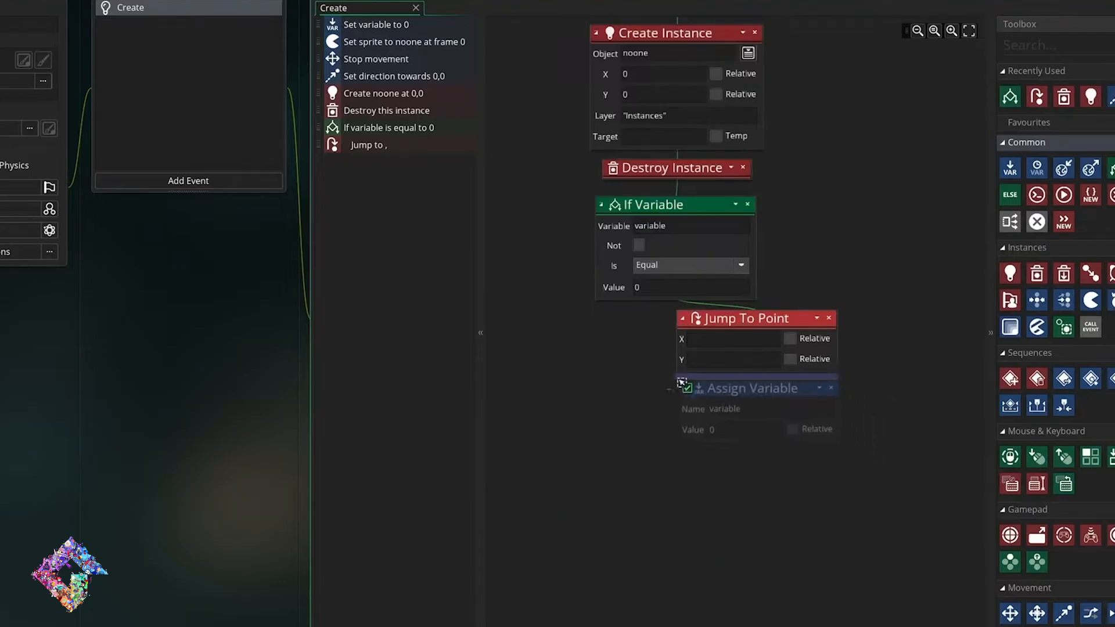
pyautogui.moveTo(681, 382); pyautogui.dragTo(699, 378)
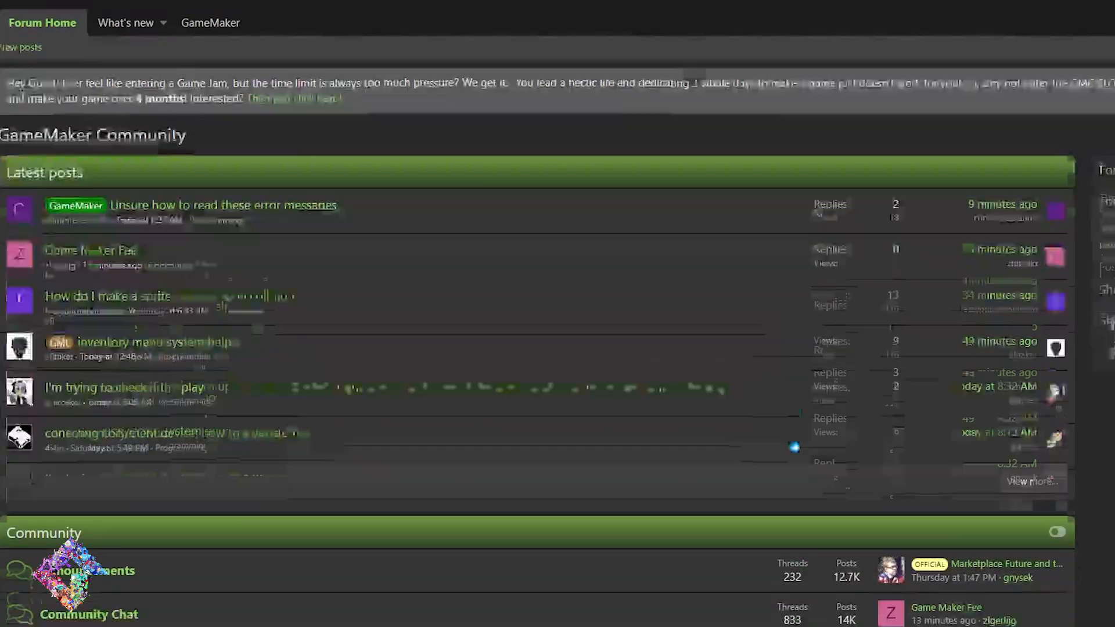
# Browse the latest posts on the GameMaker Community forum, the r/gamemaker subreddit and the Discord help_forum.
pyautogui.scroll(-3, 537, 325)
pyautogui.scroll(-6, 538, 325)
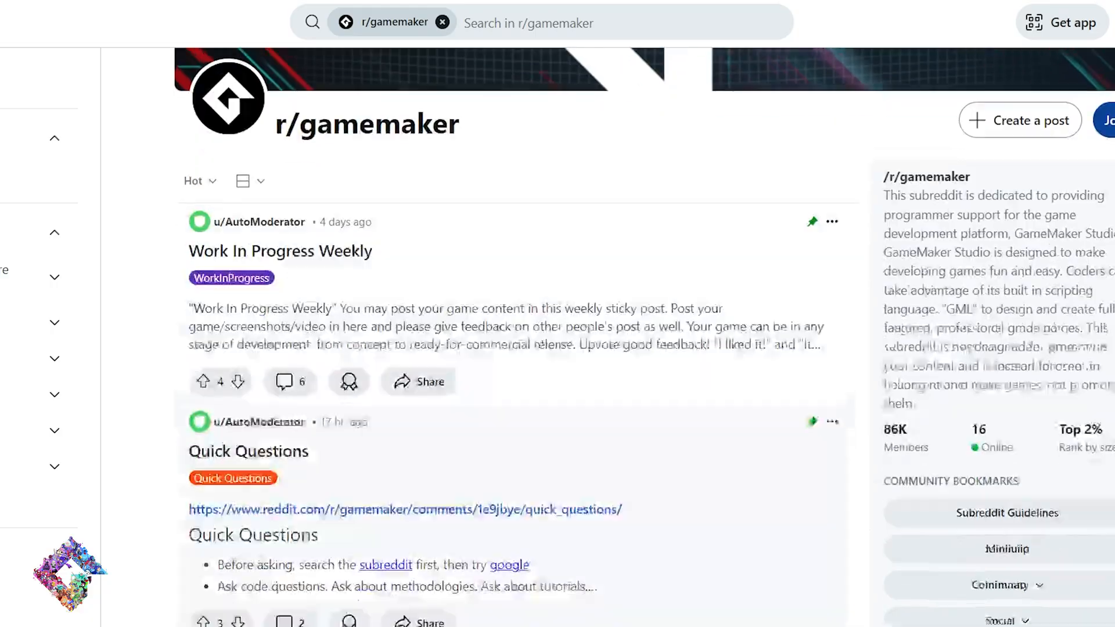
pyautogui.scroll(-3, 523, 326)
pyautogui.scroll(-12, 523, 326)
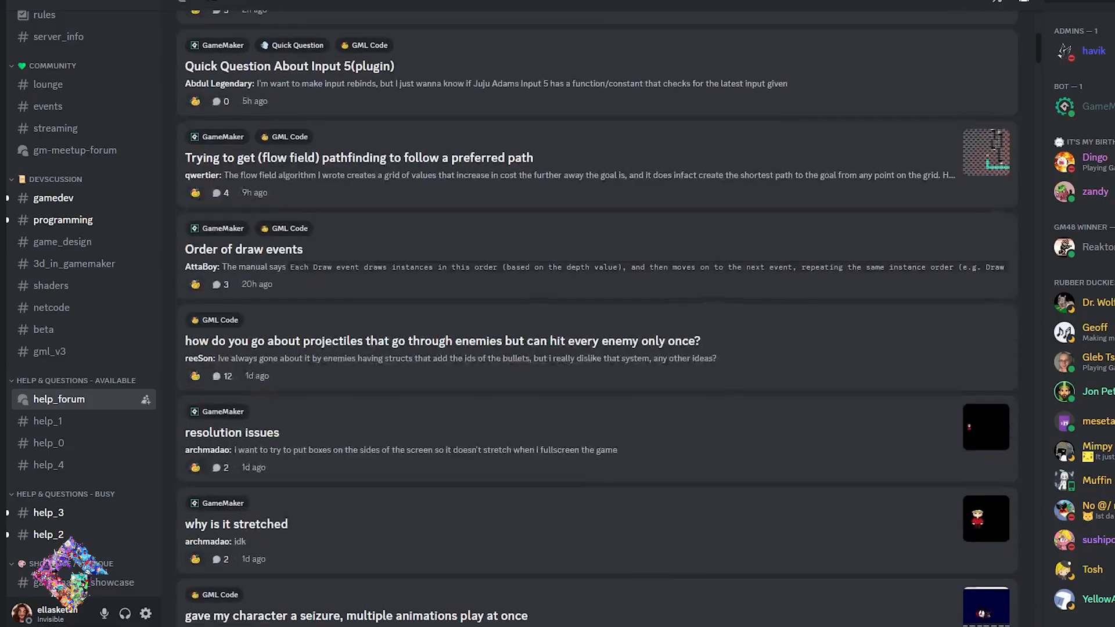
pyautogui.scroll(-9, 597, 326)
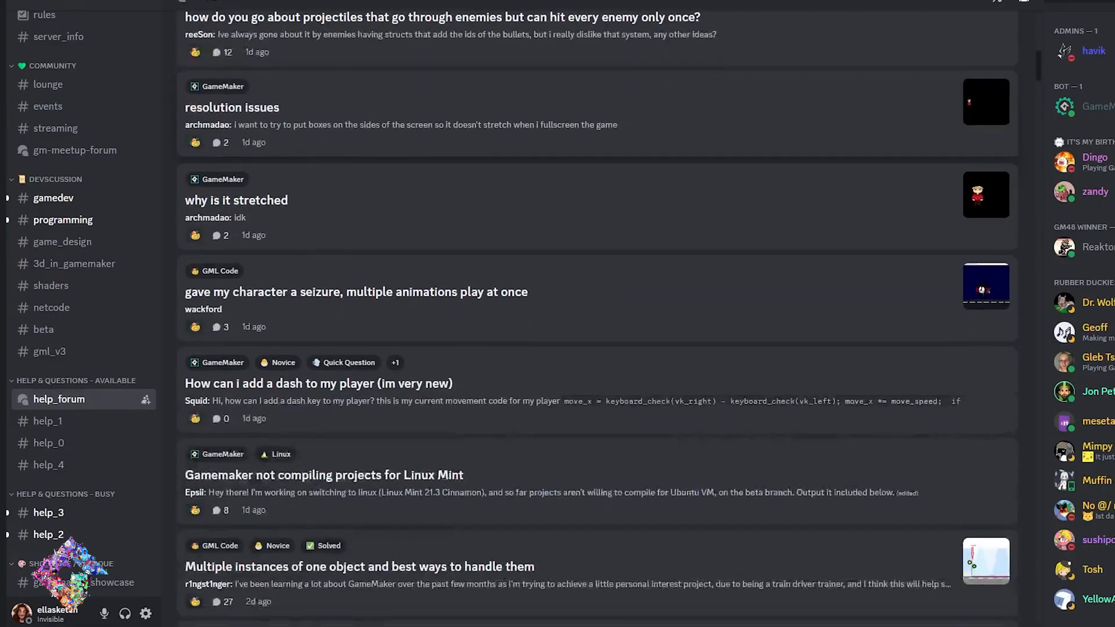
pyautogui.scroll(-9, 597, 325)
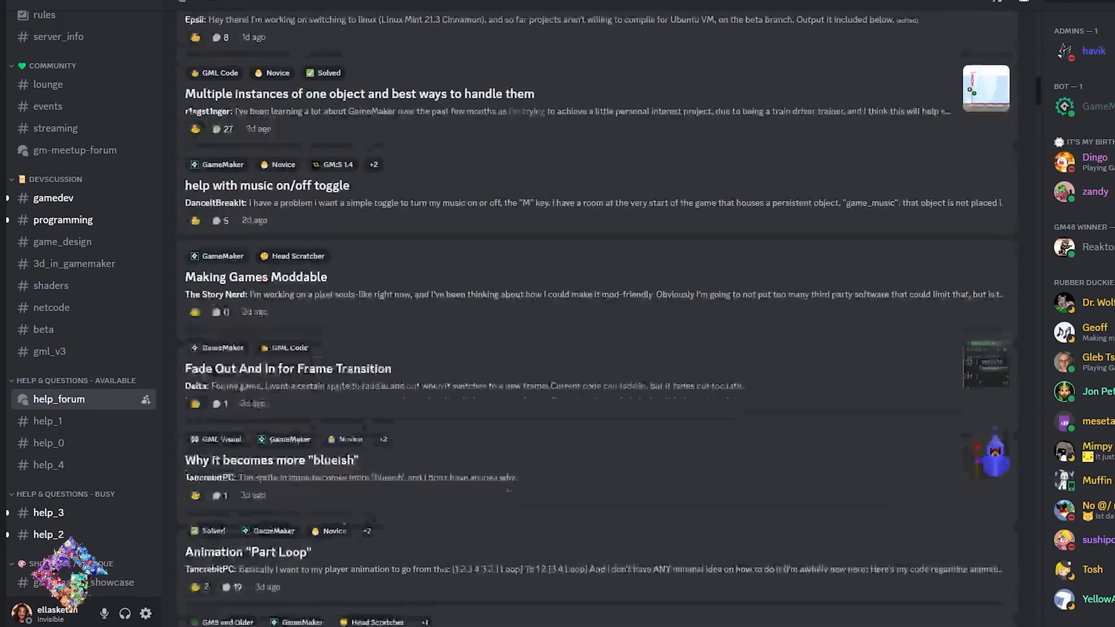
pyautogui.scroll(-7, 597, 326)
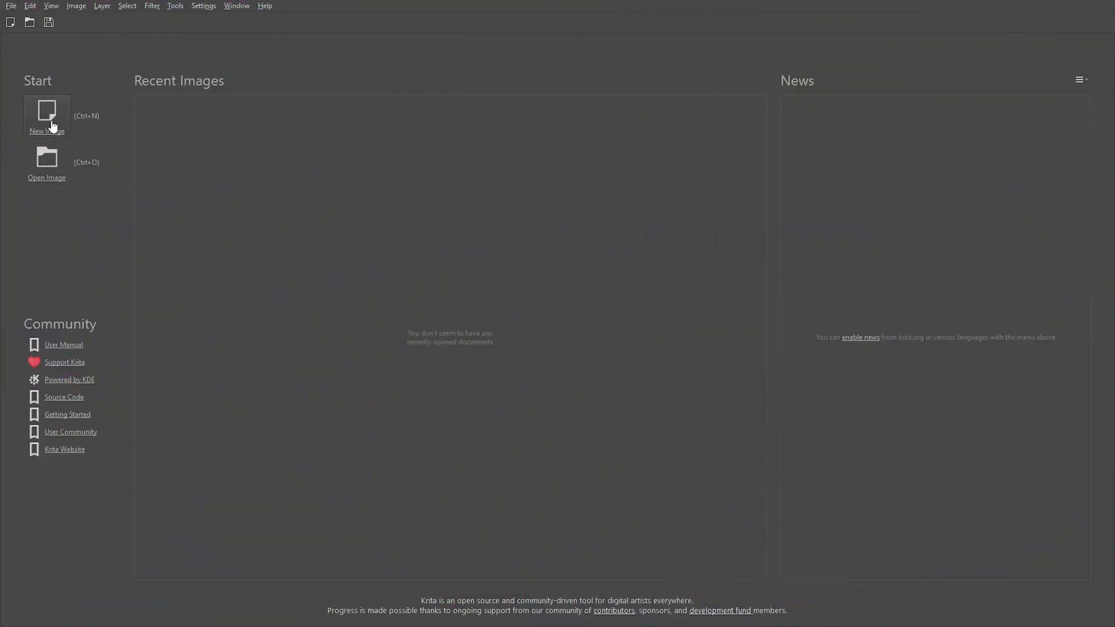
# Switch to Krita and create a 2048 x 2048 px RGB/Alpha document at 300 dpi.
pyautogui.click(52, 126)
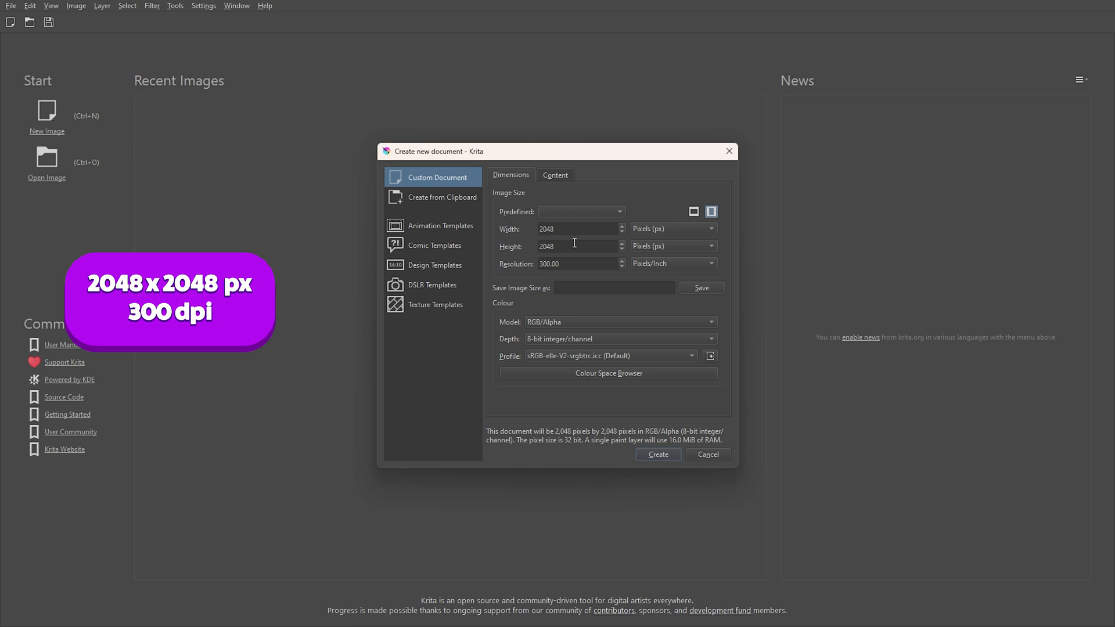
pyautogui.click(650, 455)
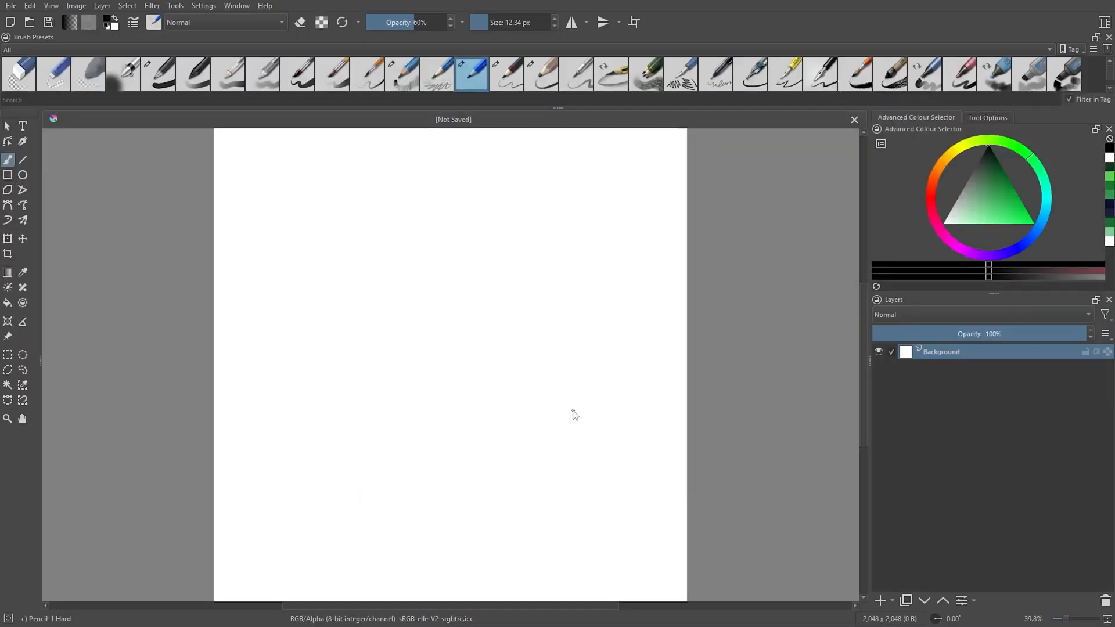
pyautogui.moveTo(524, 401); pyautogui.dragTo(523, 386)
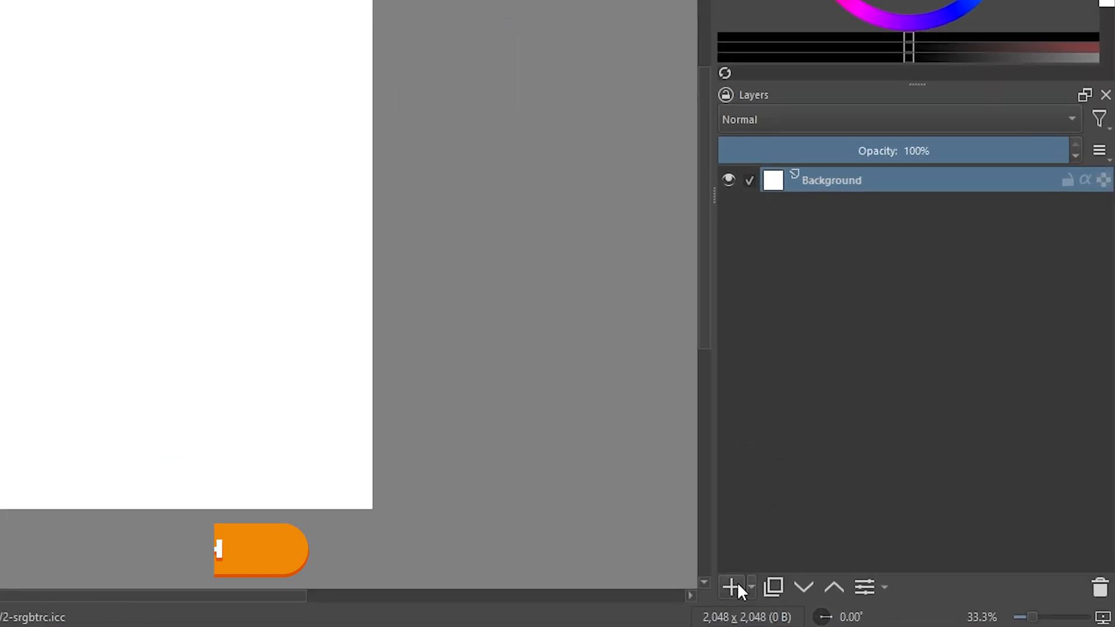
# Sketch a bumpy grass strip across the middle of the canvas on a new paint layer and enlarge it with Transform.
pyautogui.click(881, 601)
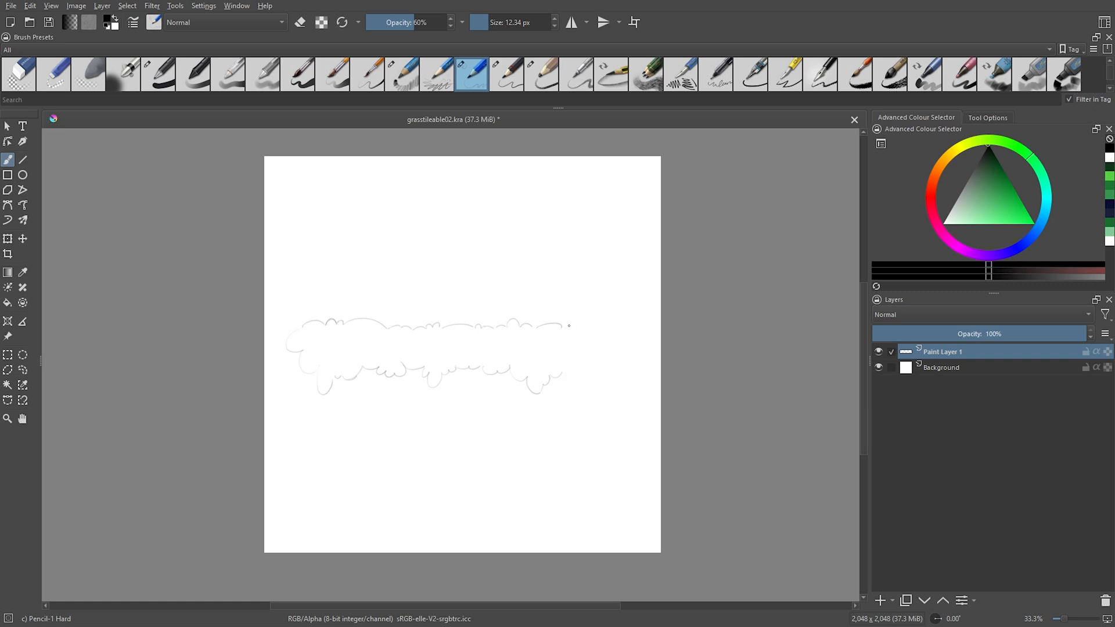
pyautogui.hotkey('ctrl', 't')
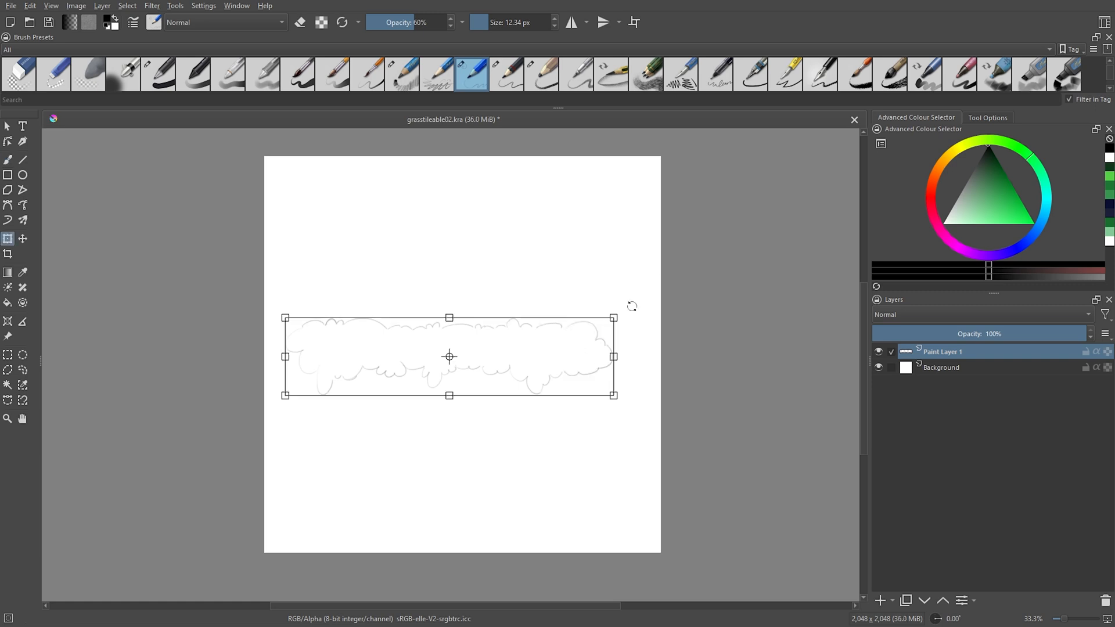
pyautogui.moveTo(614, 317); pyautogui.dragTo(643, 298)
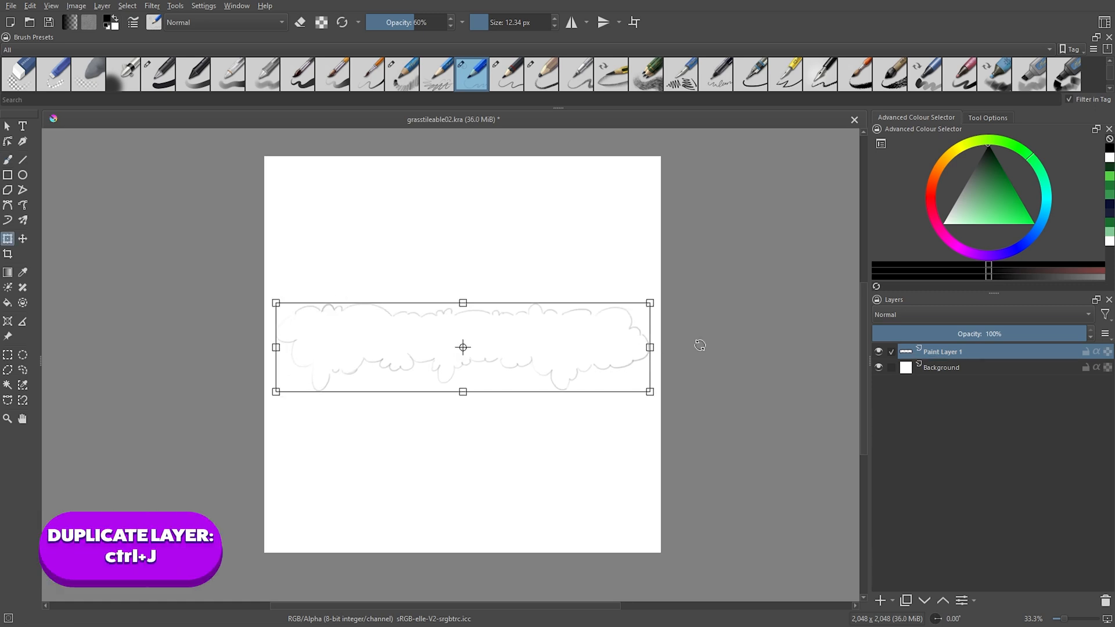
pyautogui.press('t')
# Keep a hidden duplicate of the sketch and set the visible sketch layer's opacity to 62%.
pyautogui.hotkey('ctrl', 'j')
pyautogui.moveTo(950, 335); pyautogui.dragTo(957, 336)
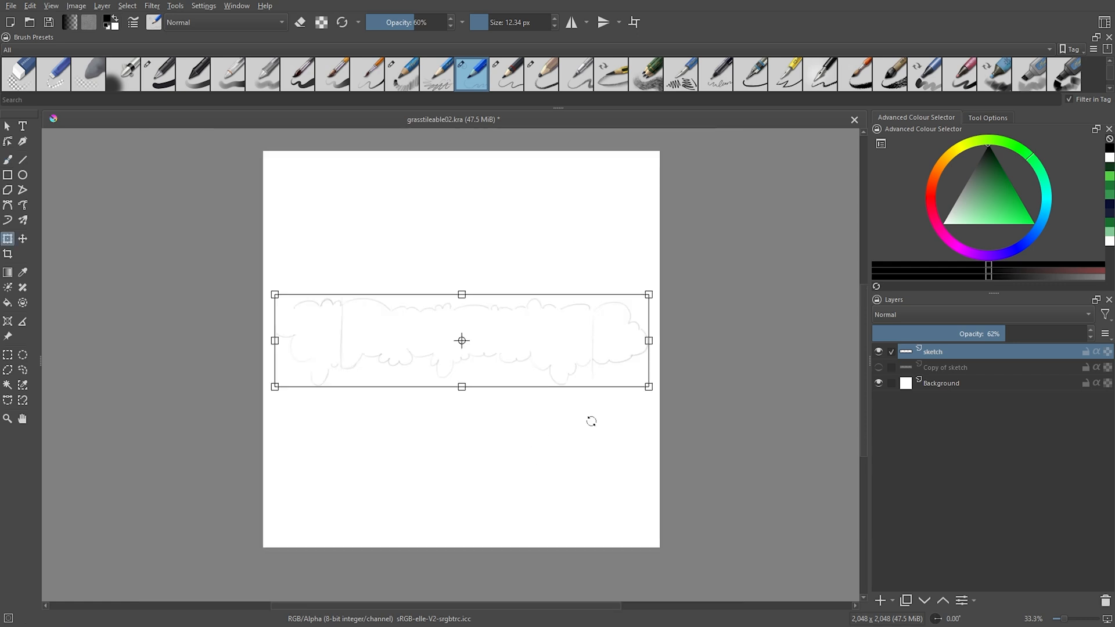
# Stretch and shift the sketch with Transform so its strip runs past both side edges of the canvas.
pyautogui.moveTo(590, 420)
pyautogui.mouseDown()
pyautogui.moveTo(677, 391)
pyautogui.moveTo(729, 403)
pyautogui.mouseUp()
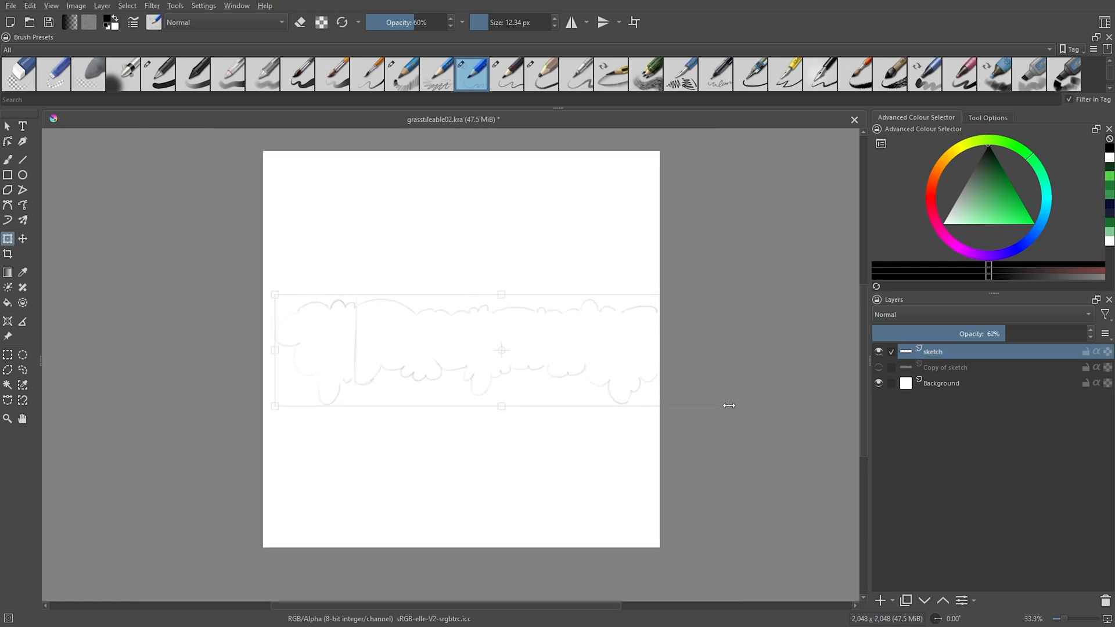
pyautogui.moveTo(244, 294); pyautogui.dragTo(157, 291)
pyautogui.moveTo(735, 410); pyautogui.dragTo(750, 414)
# Add a paint layer above the sketch and name it lineart.
pyautogui.click(880, 602)
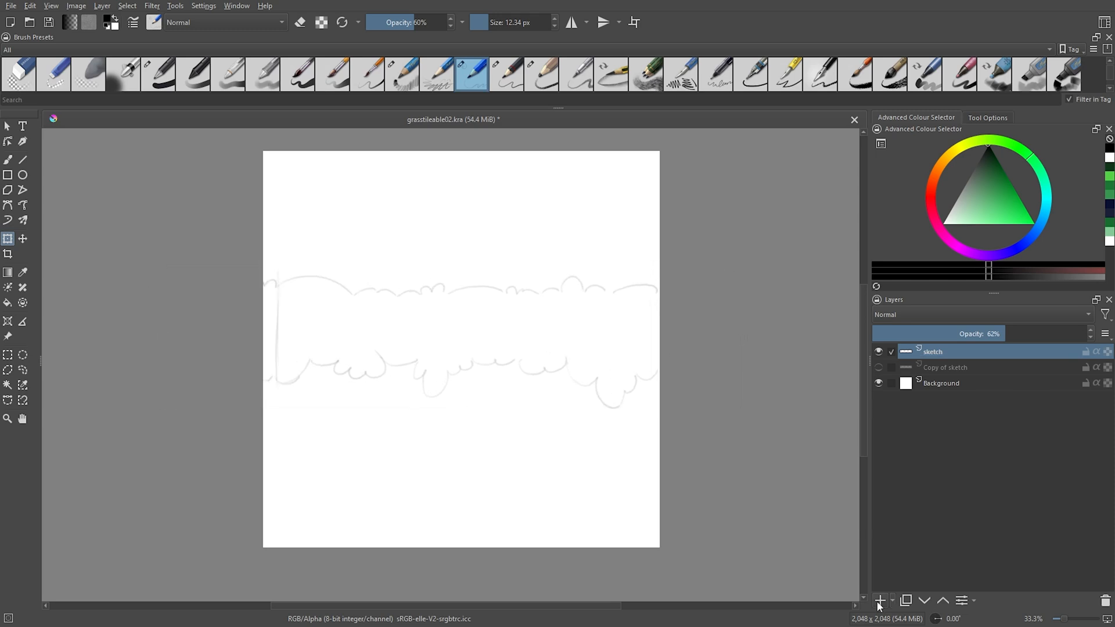
pyautogui.doubleClick(942, 352)
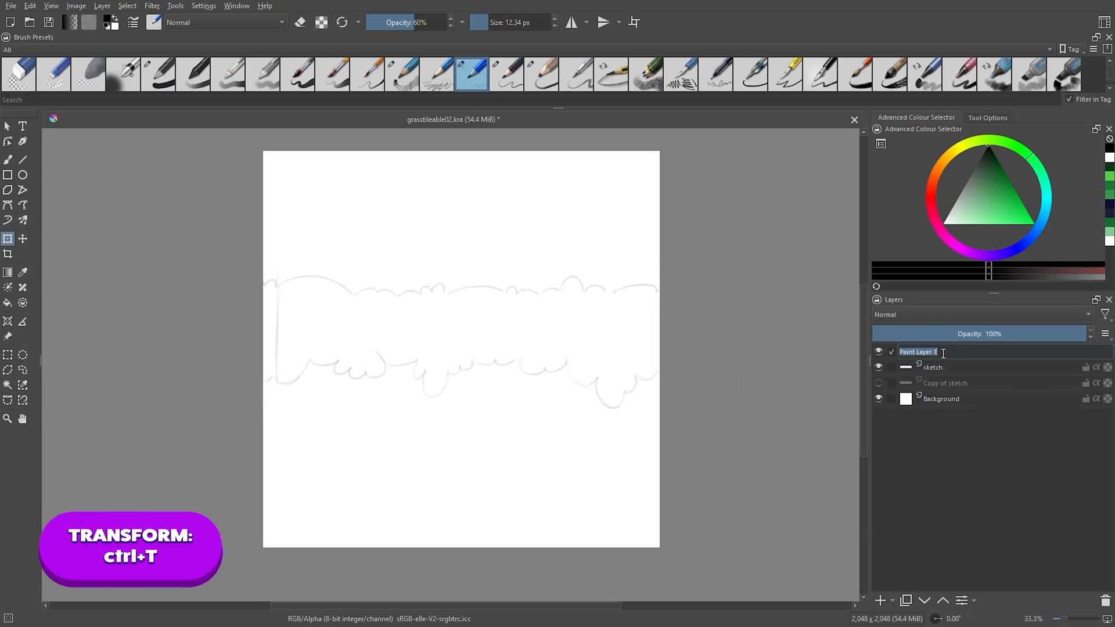
pyautogui.write('lineart')
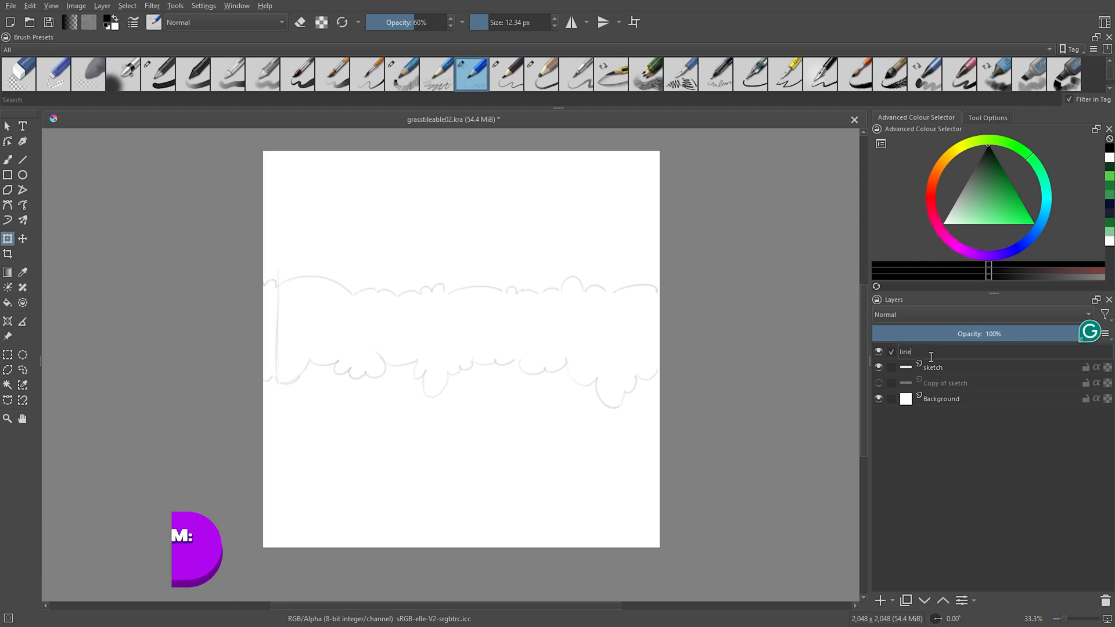
pyautogui.press('Return')
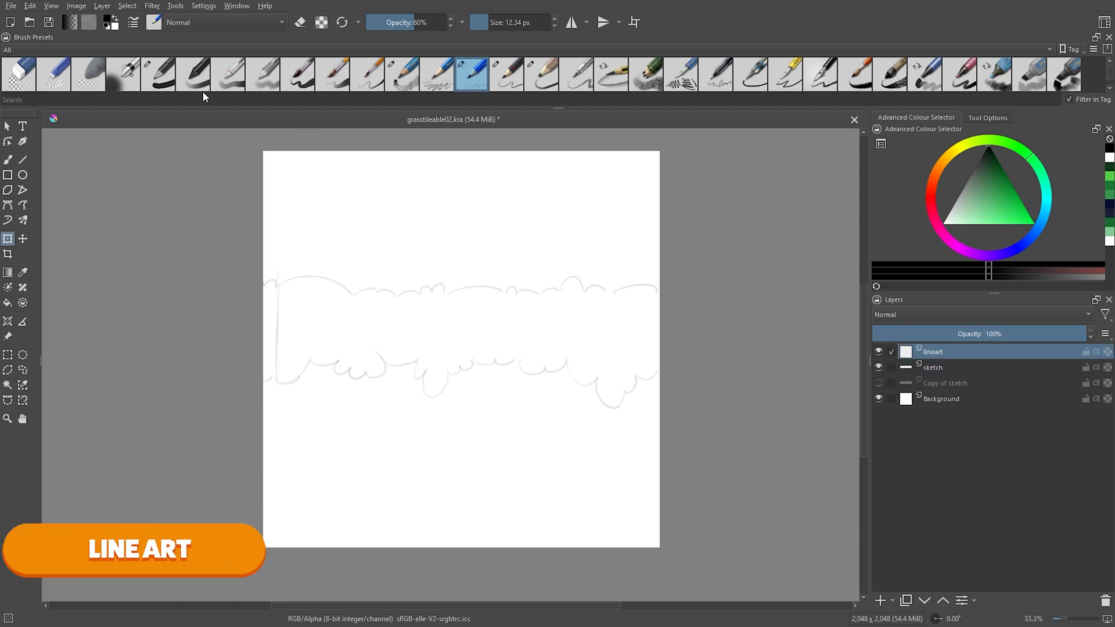
# Ink the strip's upper edge and the left part of its lower edge in black with the 7 px Basic-1 brush.
pyautogui.click(163, 81)
pyautogui.moveTo(477, 246); pyautogui.dragTo(496, 258)
pyautogui.moveTo(199, 307)
pyautogui.mouseDown()
pyautogui.moveTo(217, 288)
pyautogui.moveTo(326, 268)
pyautogui.moveTo(467, 330)
pyautogui.mouseUp()
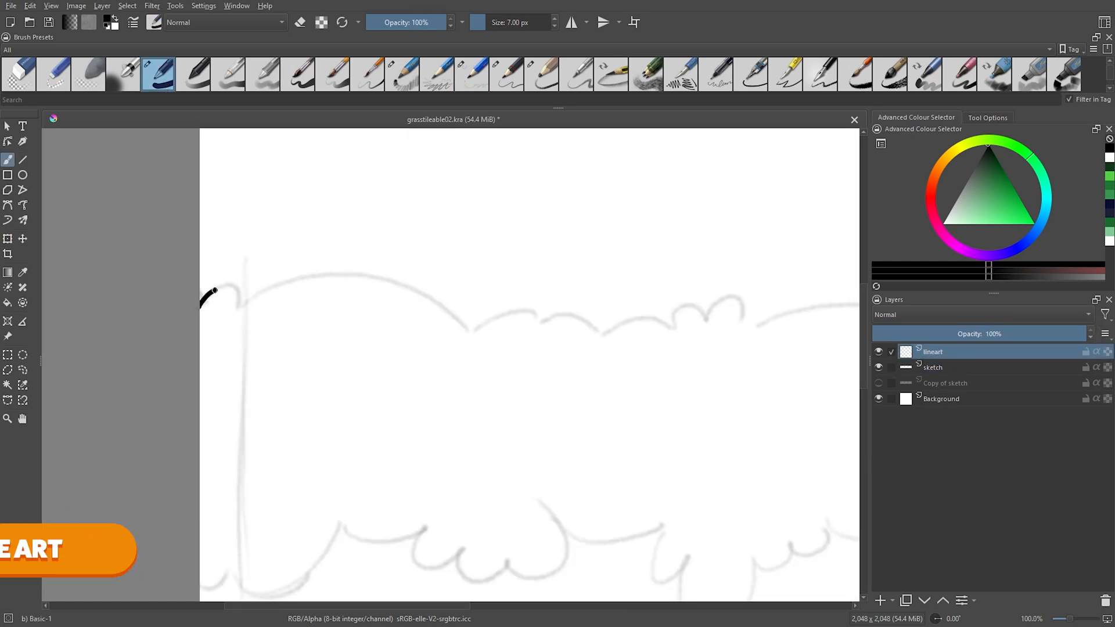
pyautogui.moveTo(467, 332); pyautogui.dragTo(345, 369)
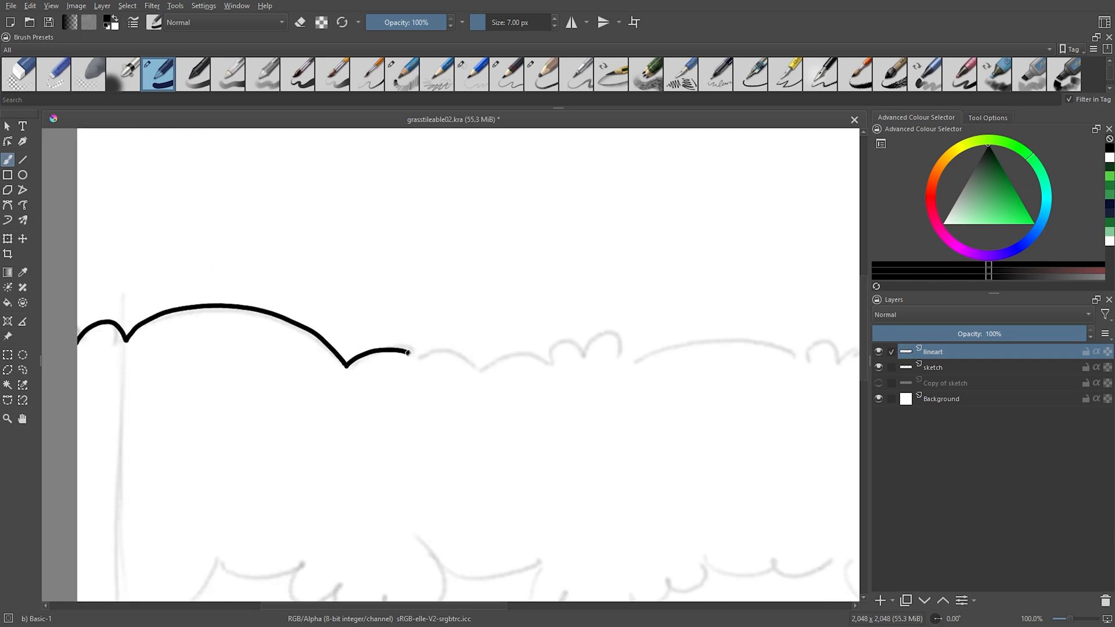
pyautogui.moveTo(557, 340); pyautogui.dragTo(641, 354)
pyautogui.moveTo(641, 353); pyautogui.dragTo(414, 379)
pyautogui.moveTo(414, 379)
pyautogui.mouseDown()
pyautogui.moveTo(495, 368)
pyautogui.moveTo(624, 387)
pyautogui.mouseUp()
pyautogui.moveTo(624, 387); pyautogui.dragTo(453, 407)
pyautogui.moveTo(686, 398); pyautogui.dragTo(483, 417)
pyautogui.moveTo(479, 423)
pyautogui.mouseDown()
pyautogui.moveTo(698, 403)
pyautogui.moveTo(814, 266)
pyautogui.mouseUp()
pyautogui.scroll(-2, 697, 403)
pyautogui.scroll(1, 146, 401)
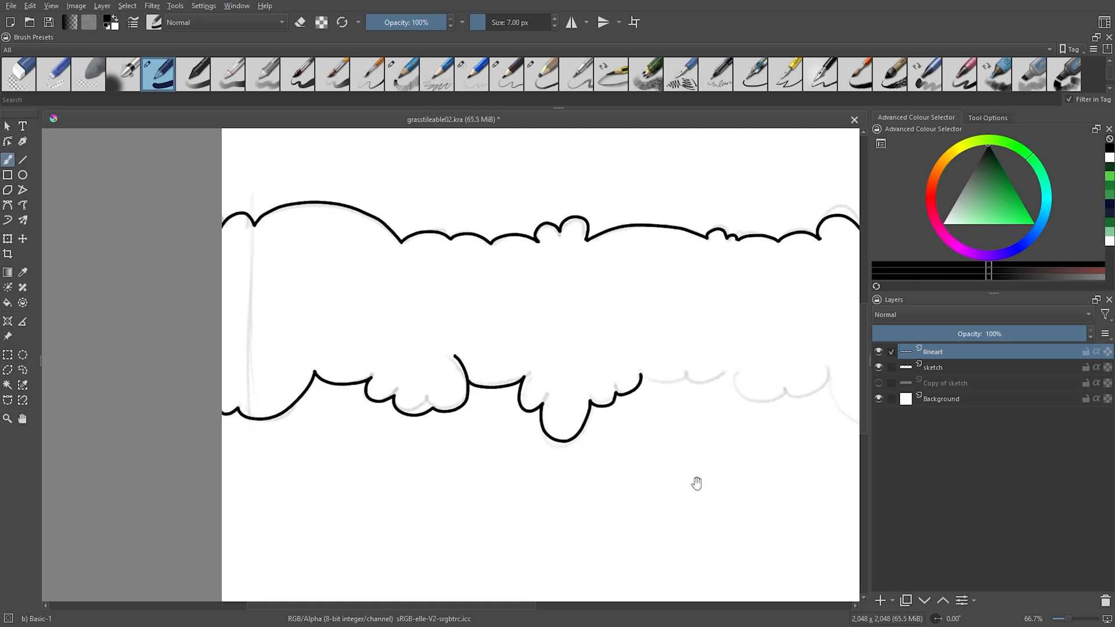
# Ink the rest of the strip's scalloped lower edge as far as the canvas's right border.
pyautogui.moveTo(697, 483); pyautogui.dragTo(467, 514)
pyautogui.moveTo(411, 406); pyautogui.dragTo(607, 409)
pyautogui.moveTo(729, 418); pyautogui.dragTo(572, 341)
pyautogui.hotkey('ctrl', 'z')
pyautogui.moveTo(345, 326); pyautogui.dragTo(431, 345)
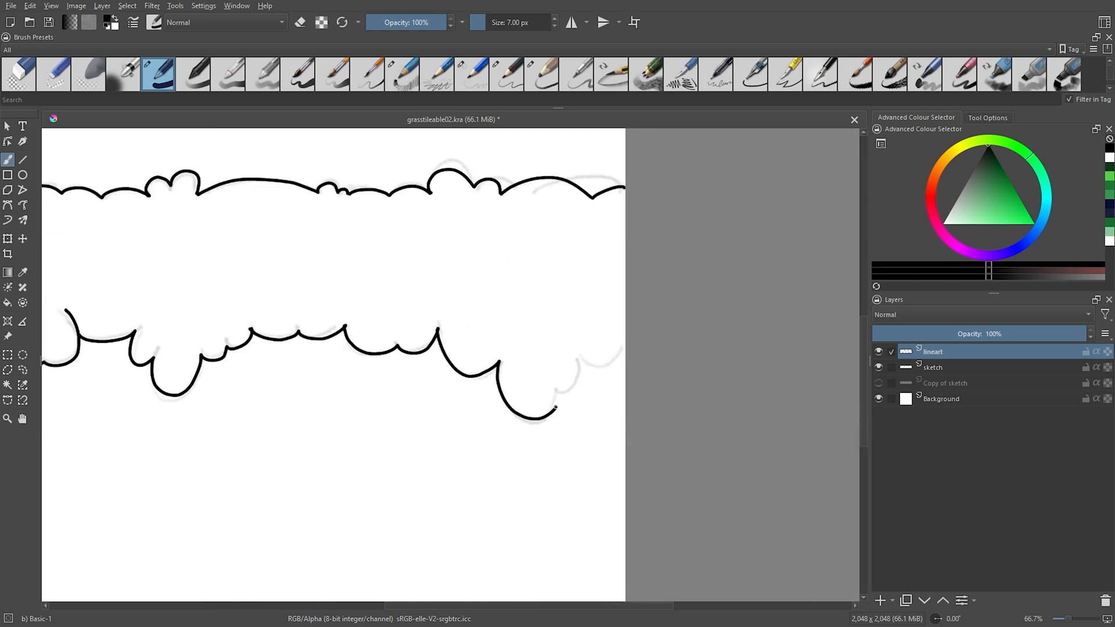
# Hide the sketch layer and turn on wrap-around mode to repeat the tile.
pyautogui.scroll(-2, 532, 463)
pyautogui.moveTo(532, 463); pyautogui.dragTo(563, 463)
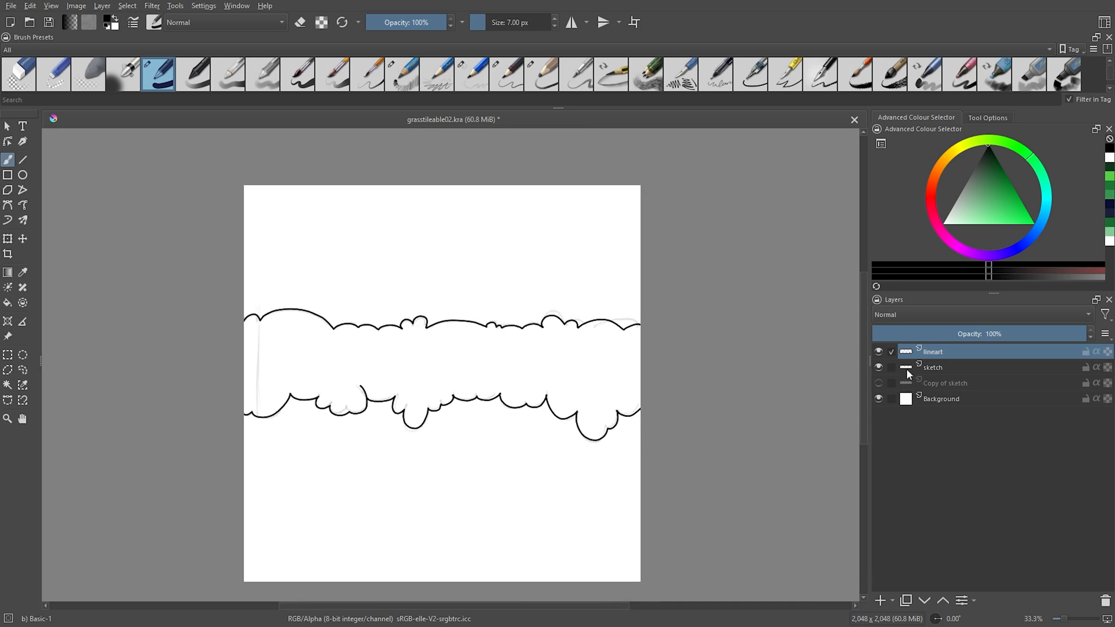
pyautogui.press('w')
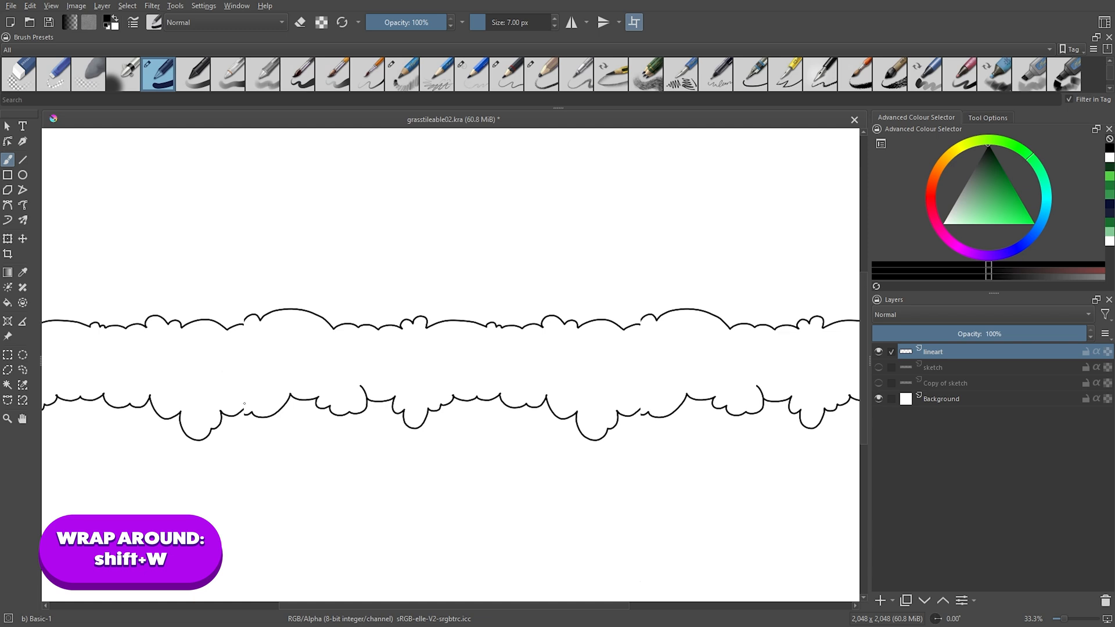
# Join the upper outline across the tile seam and erase the stray line ends there.
pyautogui.scroll(1, 240, 317)
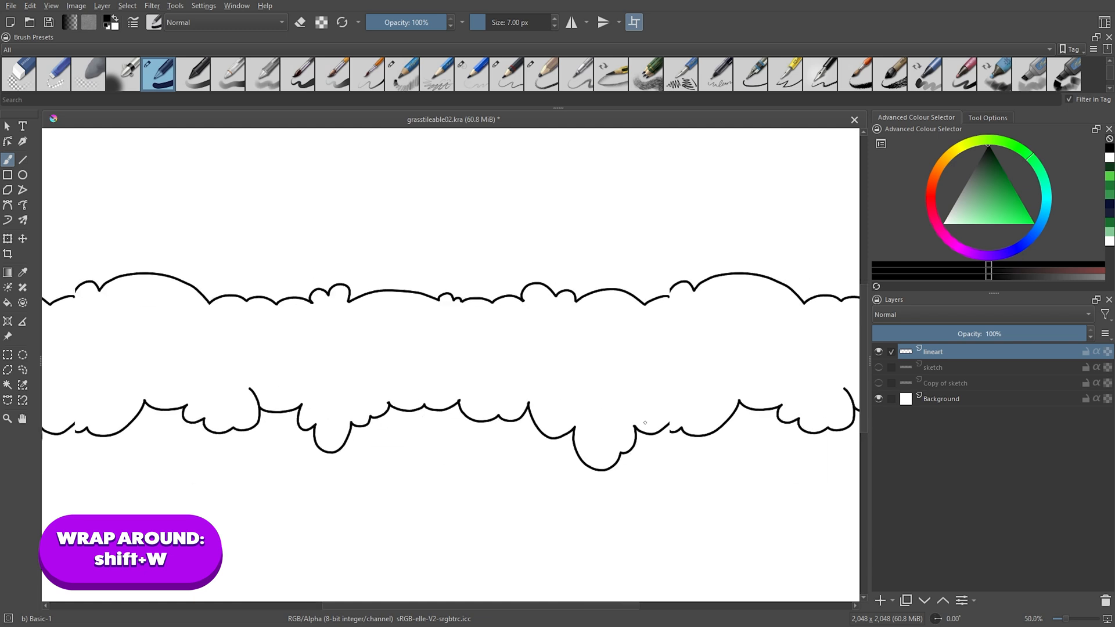
pyautogui.scroll(3, 200, 294)
pyautogui.press('e')
pyautogui.moveTo(273, 337)
pyautogui.mouseDown()
pyautogui.moveTo(332, 320)
pyautogui.moveTo(372, 278)
pyautogui.mouseUp()
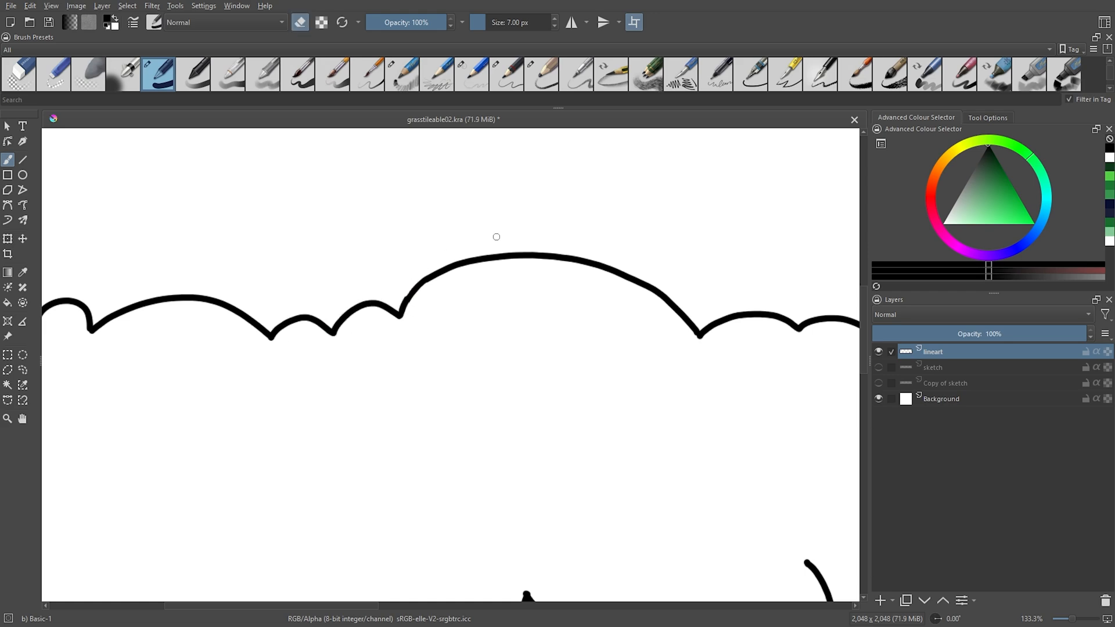
# Close the gaps in the strip's upper outline in wrap-around mode, redrawing its curves and erasing overshooting line ends.
pyautogui.scroll(-8, 450, 253)
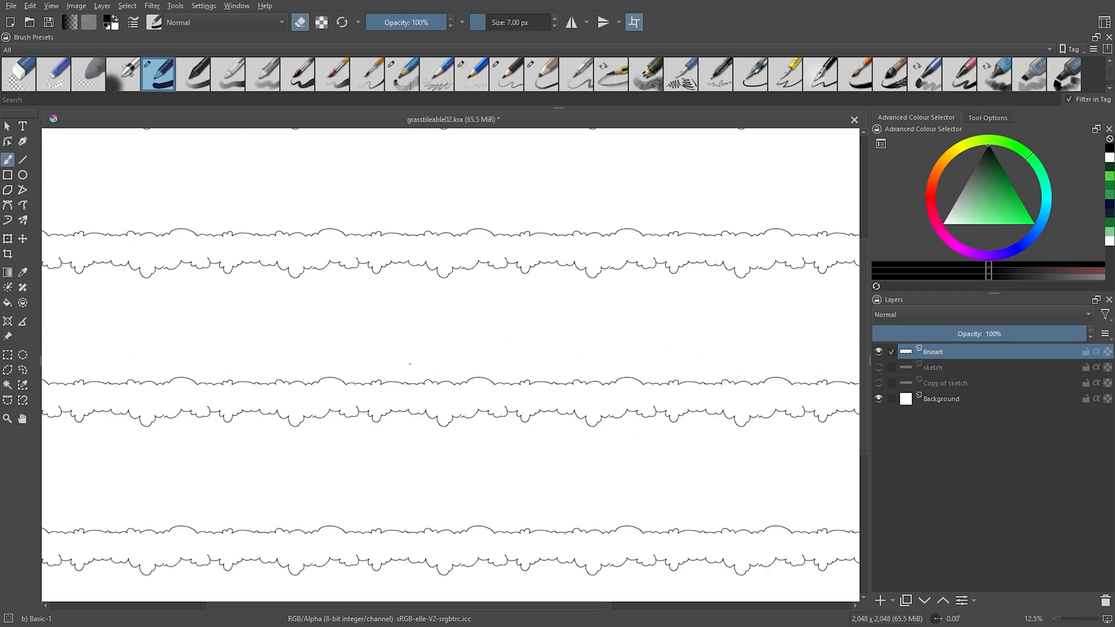
pyautogui.scroll(4, 411, 364)
pyautogui.press('3')
pyautogui.press('4')
pyautogui.press('4')
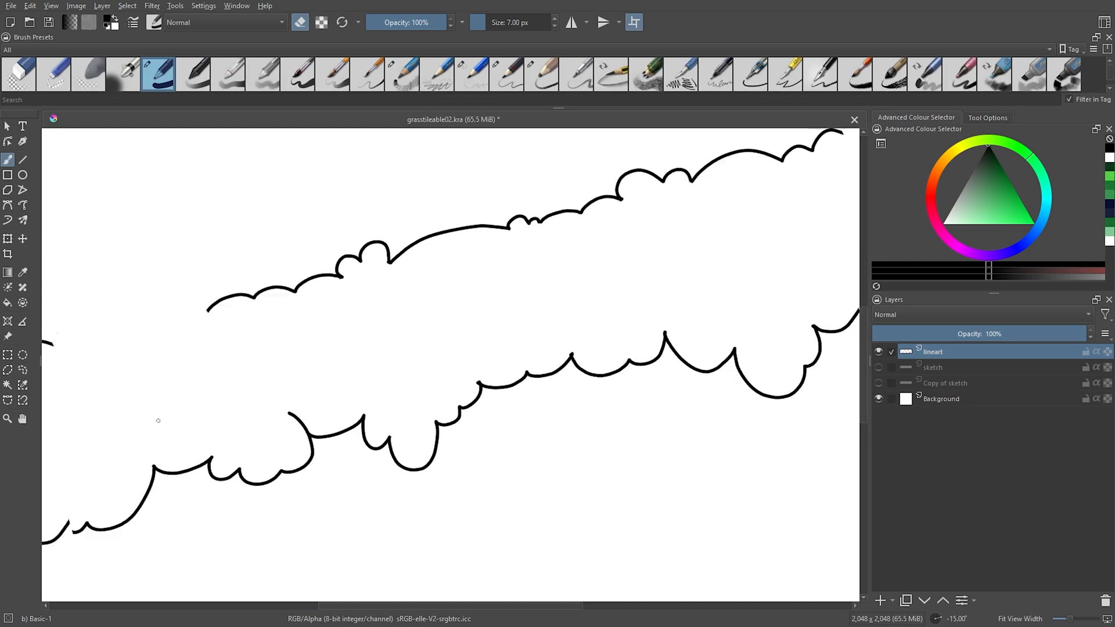
pyautogui.moveTo(157, 420); pyautogui.dragTo(464, 383)
pyautogui.press('e')
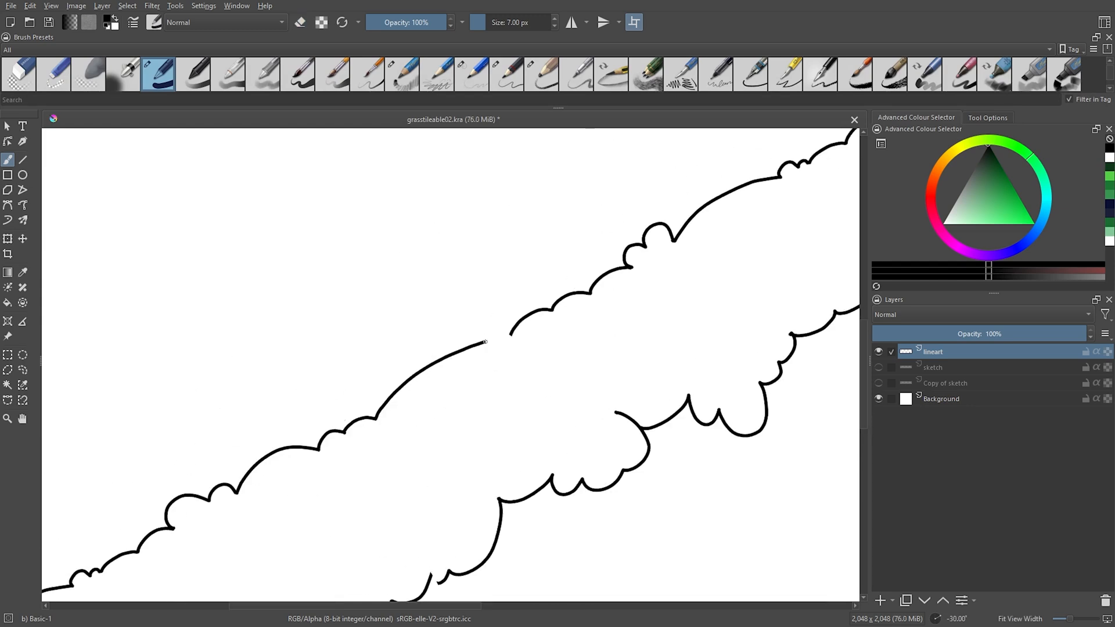
pyautogui.moveTo(484, 350)
pyautogui.mouseDown()
pyautogui.moveTo(493, 361)
pyautogui.moveTo(450, 390)
pyautogui.mouseUp()
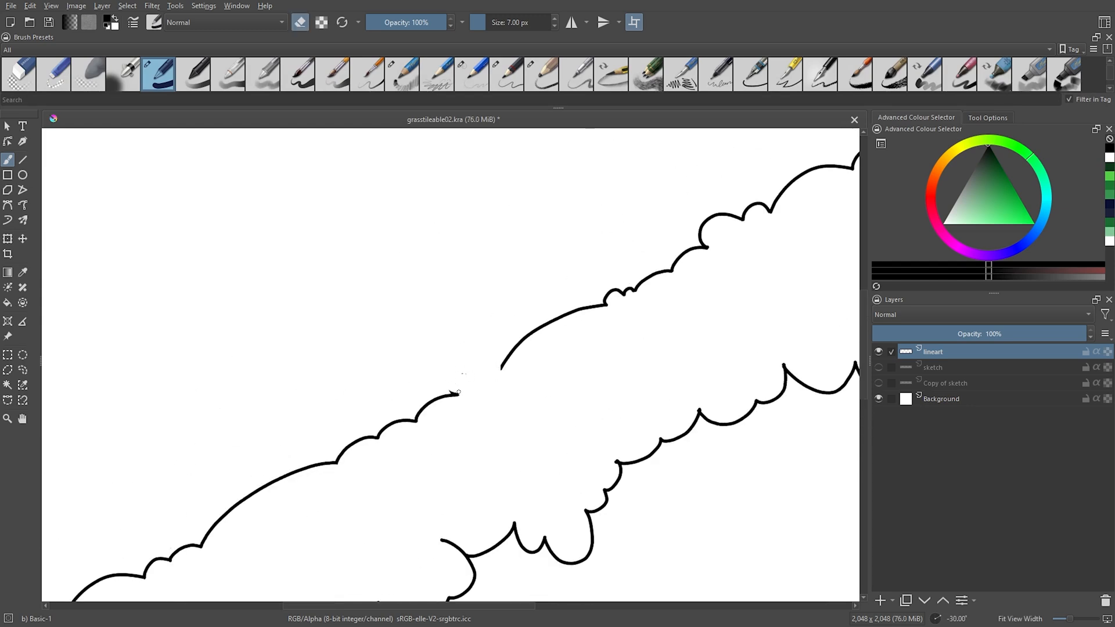
pyautogui.press('4')
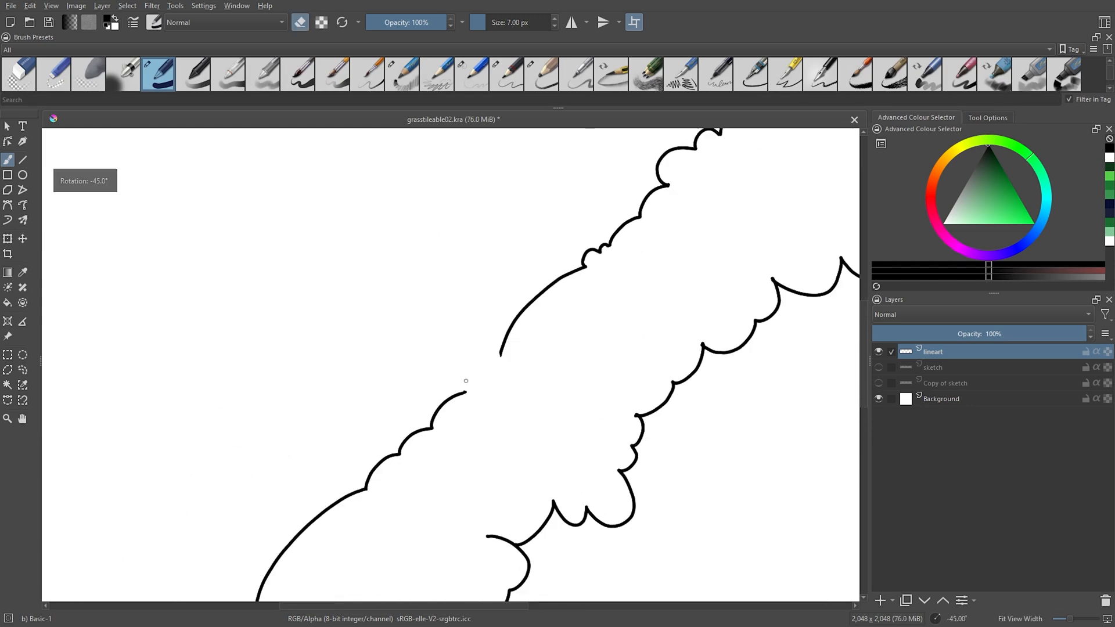
pyautogui.press('5')
pyautogui.moveTo(462, 387); pyautogui.dragTo(494, 393)
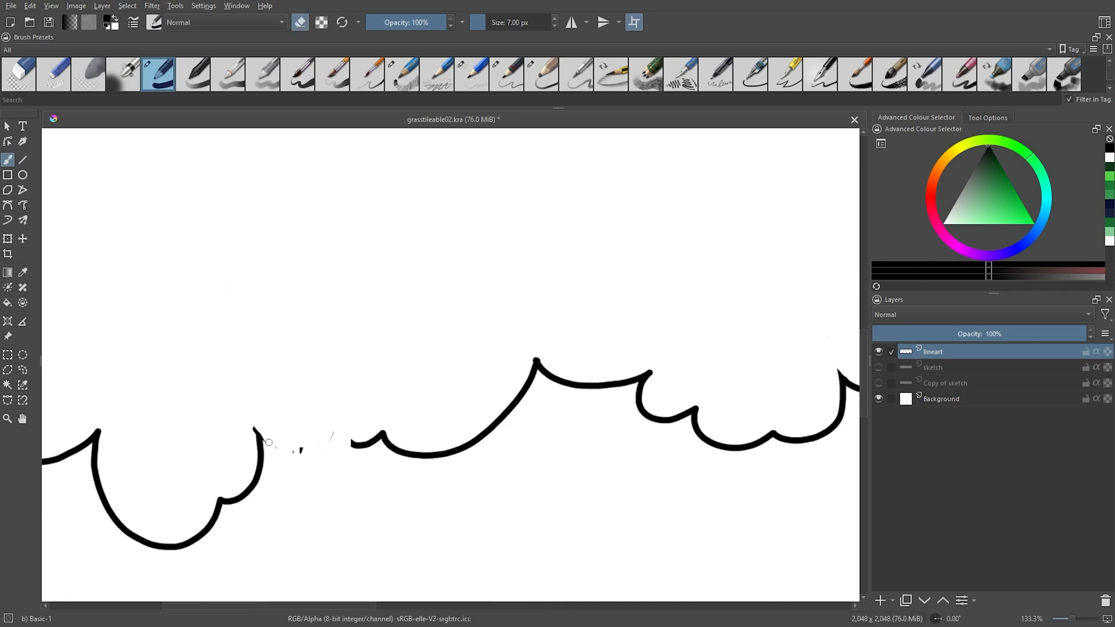
# Join the lower outline across the tile seam and return to the single-tile view.
pyautogui.press('6')
pyautogui.press('6')
pyautogui.press('6')
pyautogui.press('6')
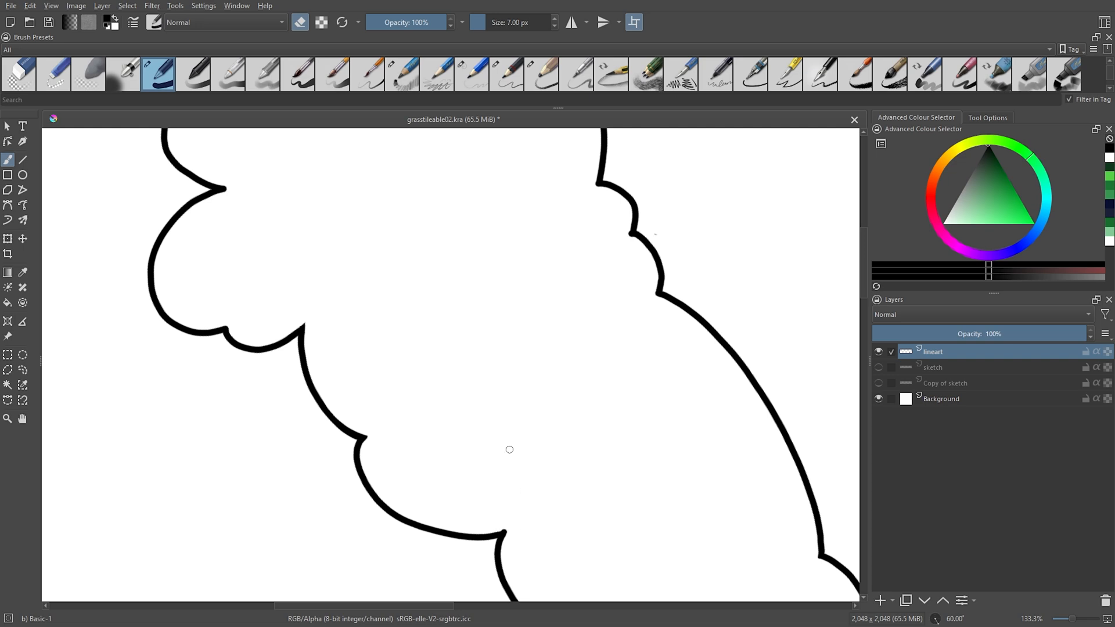
pyautogui.press('5')
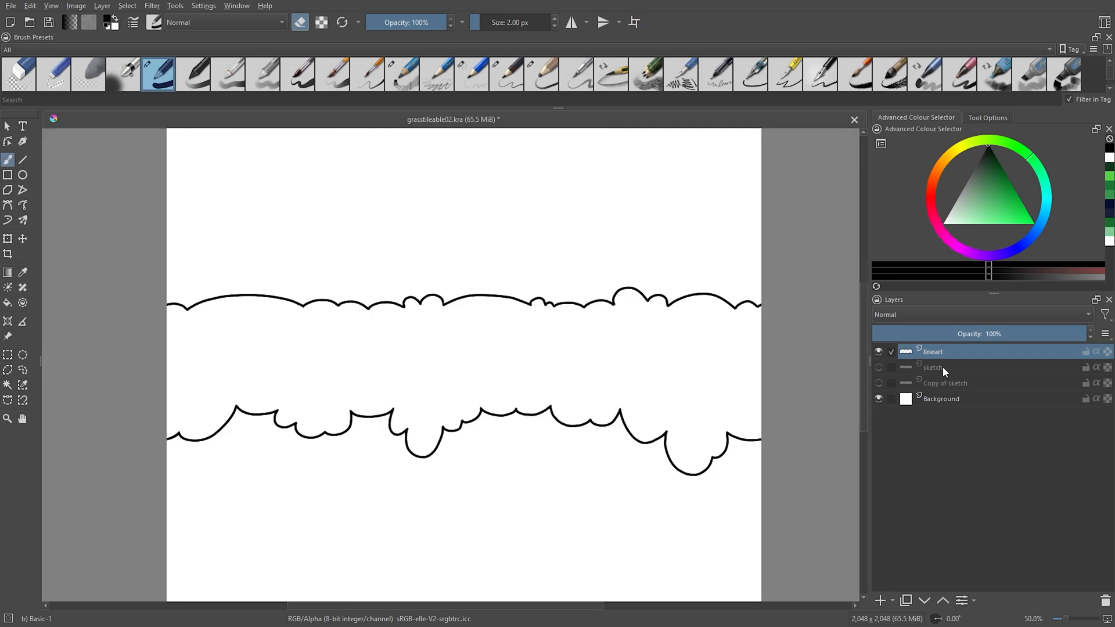
# Add a paint layer above the sketch and select the strip's interior from the lineart layer with the Contiguous Selection tool.
pyautogui.click(942, 367)
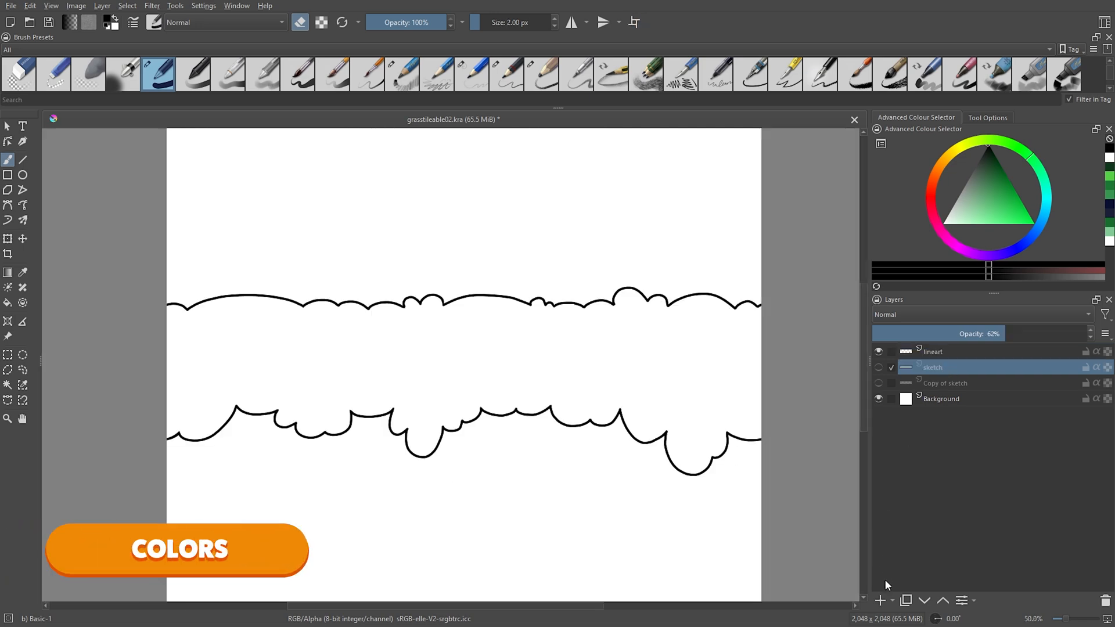
pyautogui.click(881, 601)
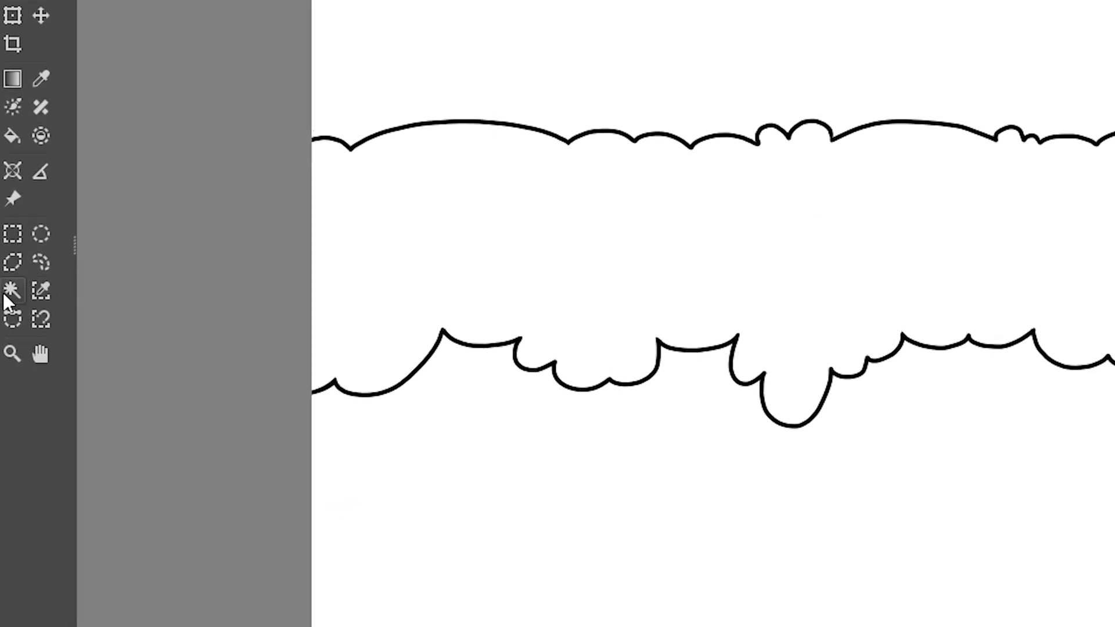
pyautogui.click(6, 294)
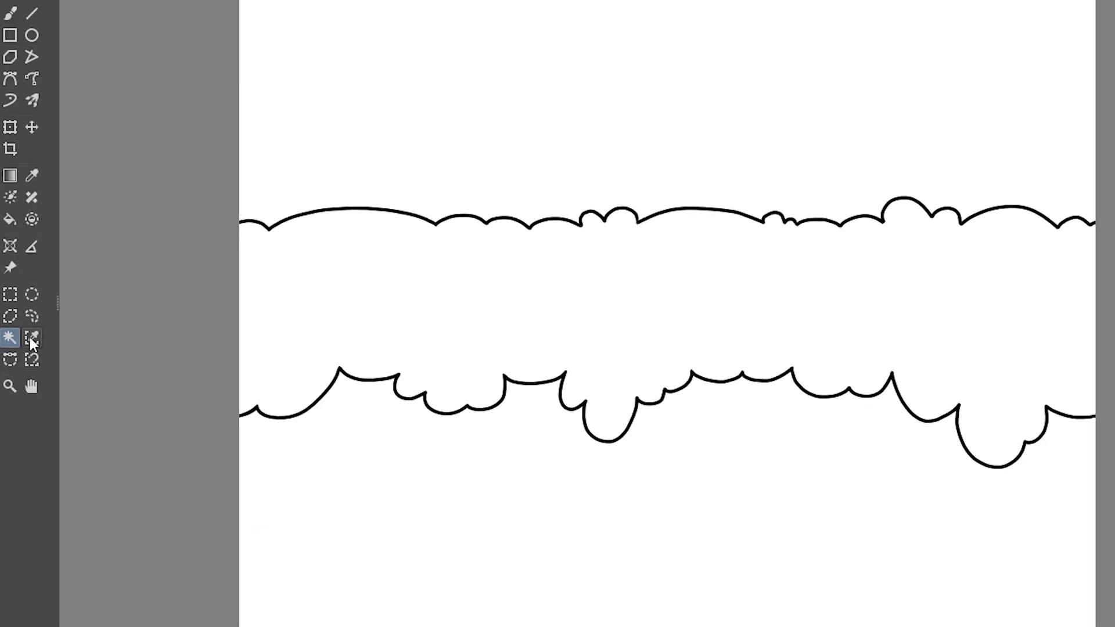
pyautogui.click(1003, 269)
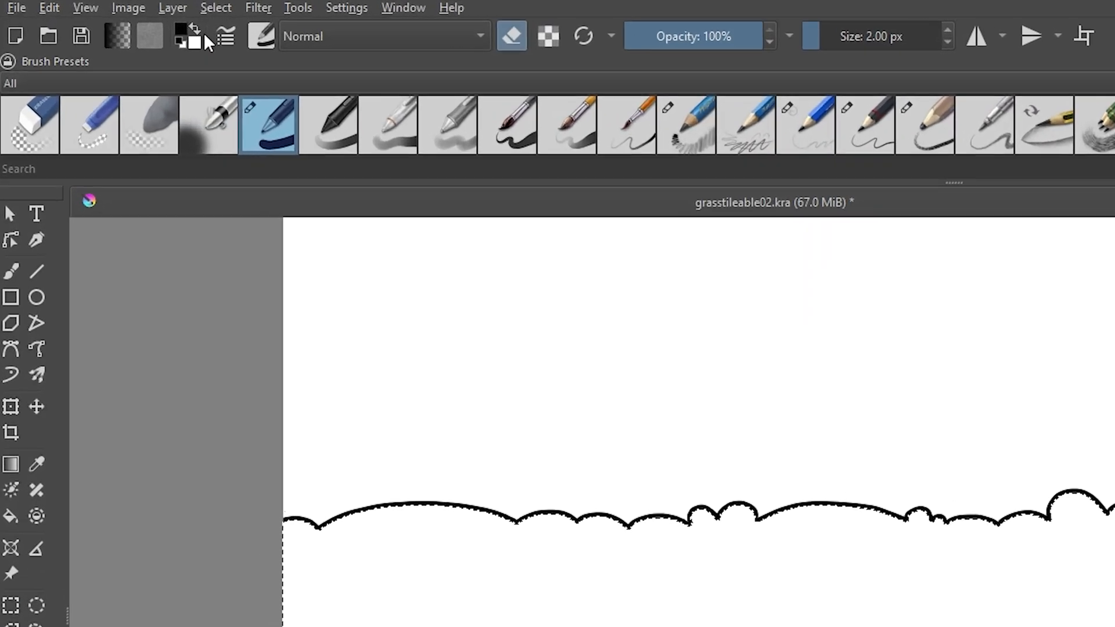
# Grow the selection by a few pixels so that its edge runs under the black outline.
pyautogui.click(216, 8)
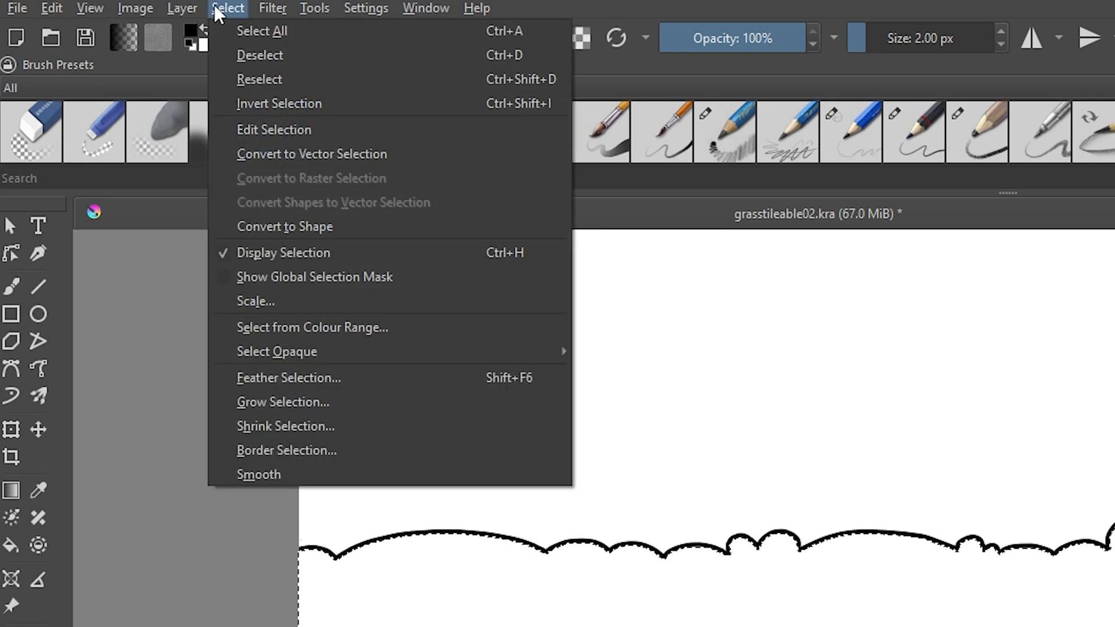
pyautogui.click(245, 381)
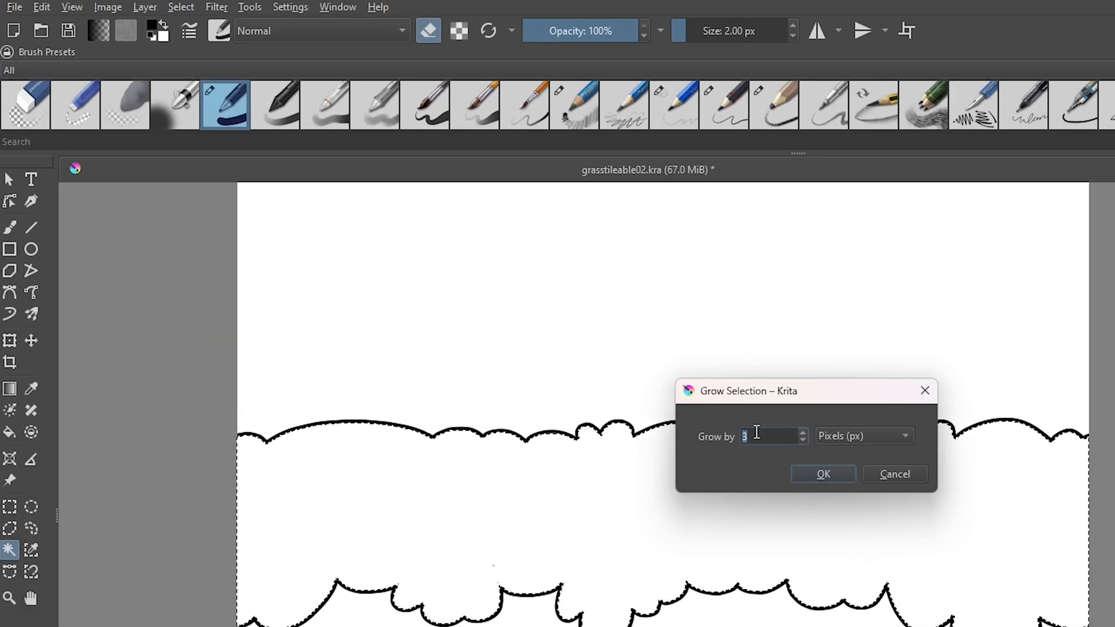
pyautogui.moveTo(810, 378); pyautogui.dragTo(974, 316)
pyautogui.moveTo(681, 219); pyautogui.dragTo(722, 193)
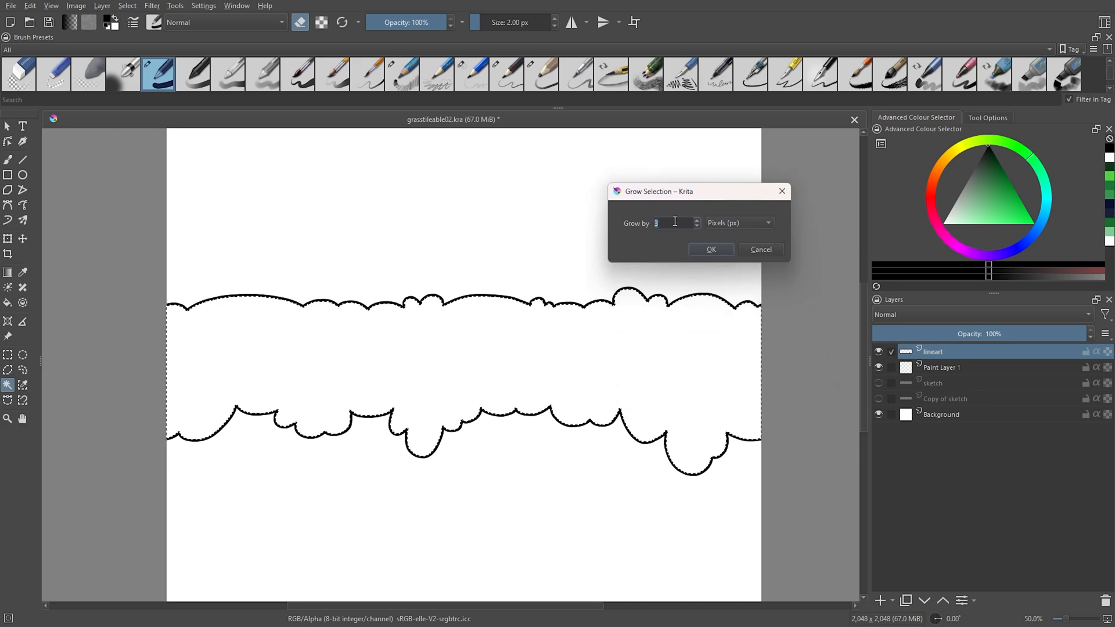
pyautogui.click(711, 249)
pyautogui.scroll(3, 471, 321)
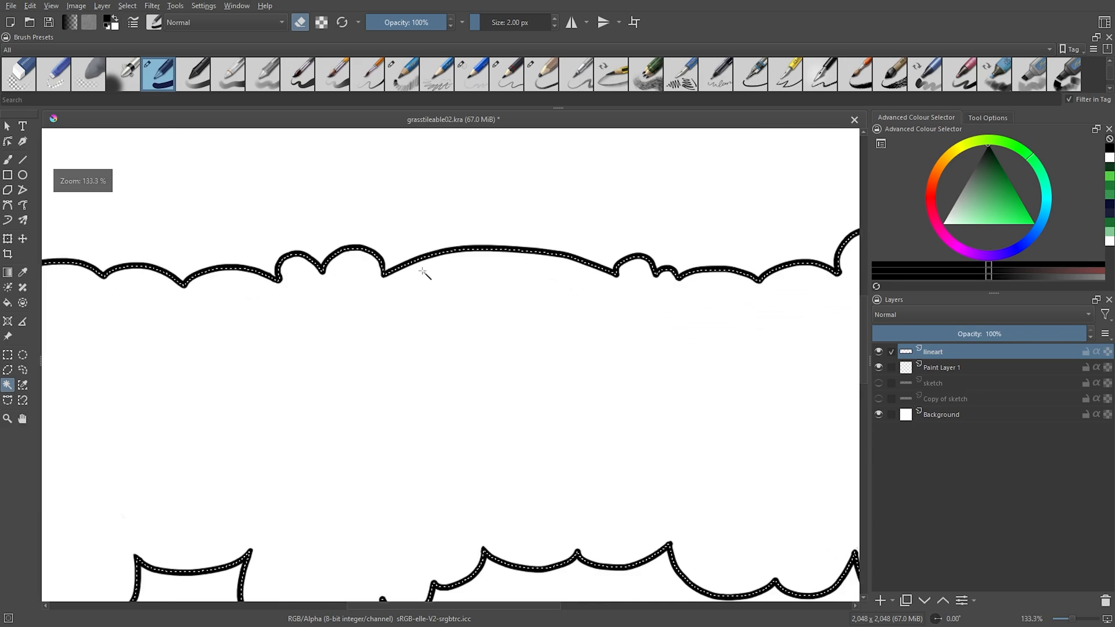
pyautogui.scroll(-3, 666, 358)
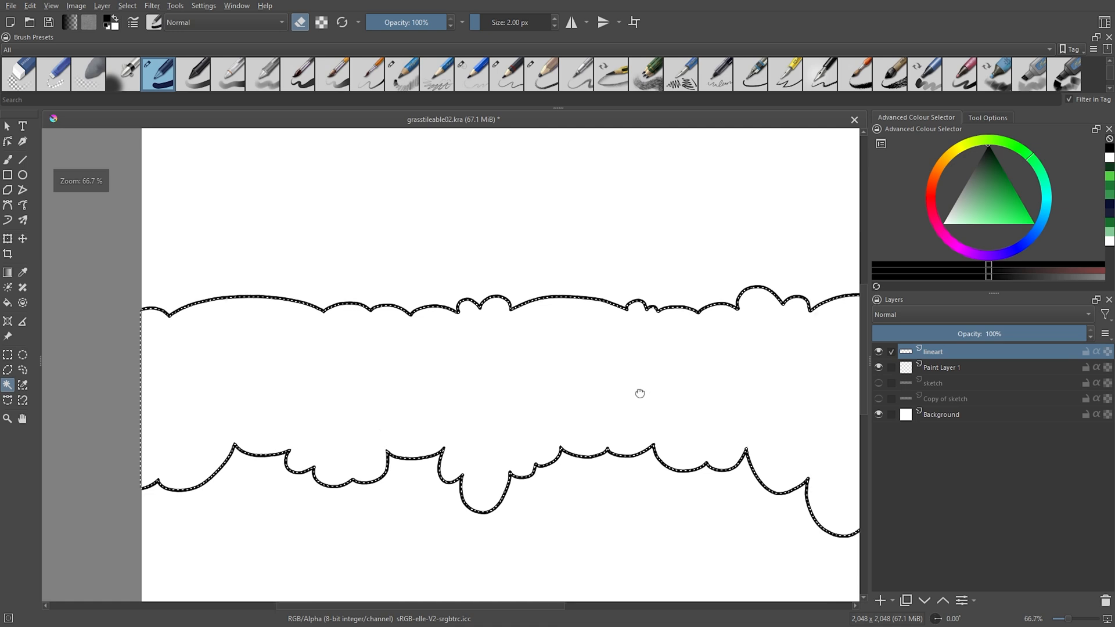
# Fill the selected strip on Paint Layer 1 with a medium green using the bucket tool, and clear the selection.
pyautogui.click(947, 367)
pyautogui.press('g')
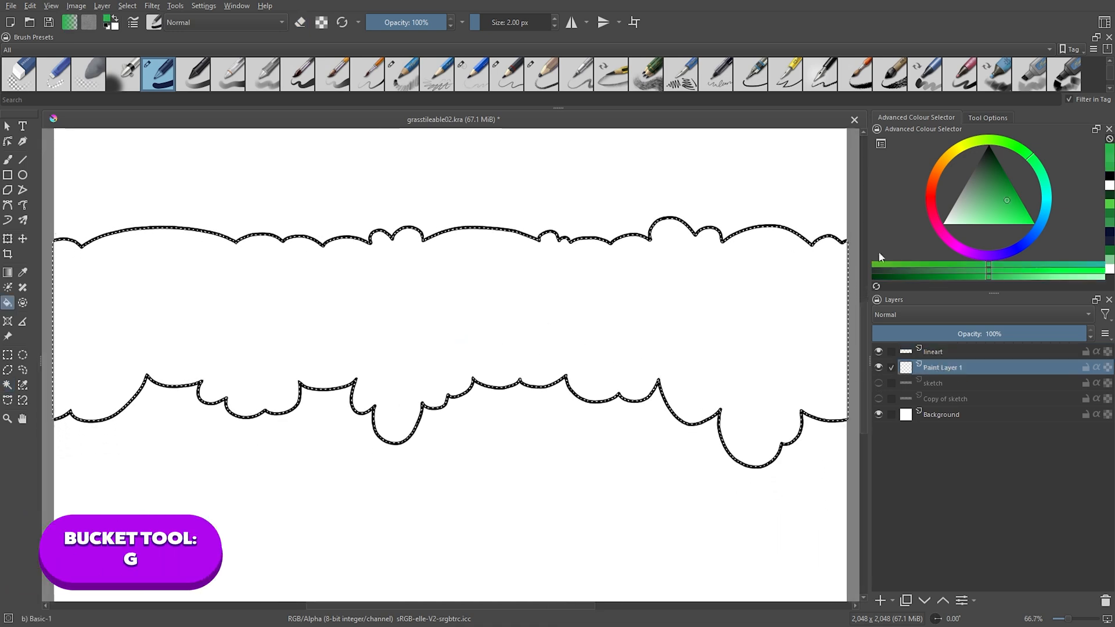
pyautogui.click(1006, 197)
pyautogui.click(739, 321)
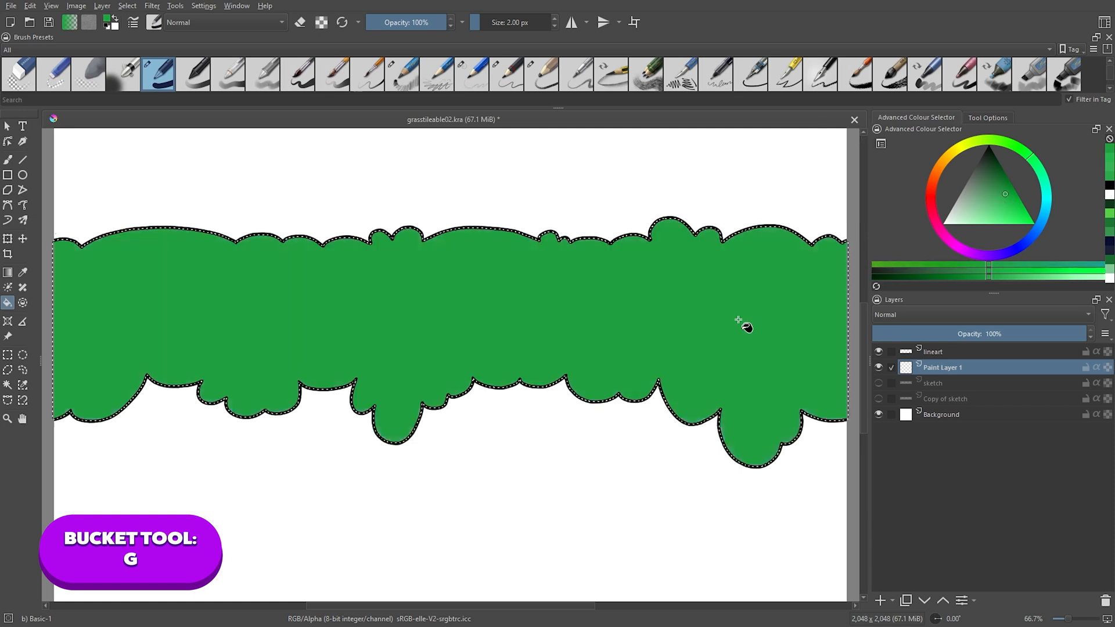
pyautogui.click(1008, 197)
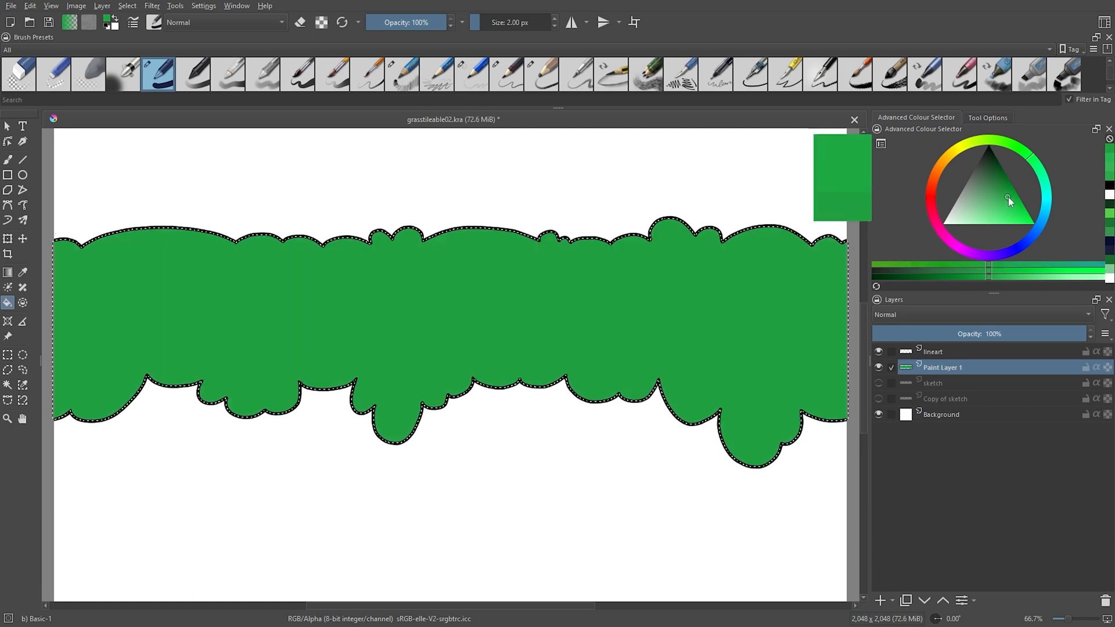
pyautogui.scroll(2, 446, 406)
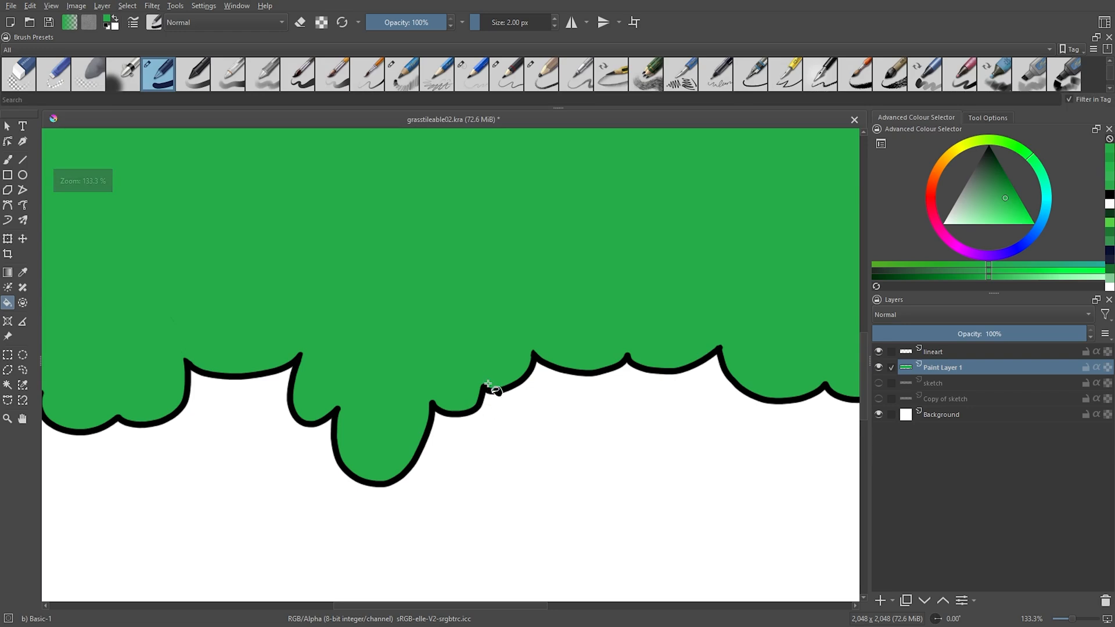
pyautogui.scroll(-3, 581, 411)
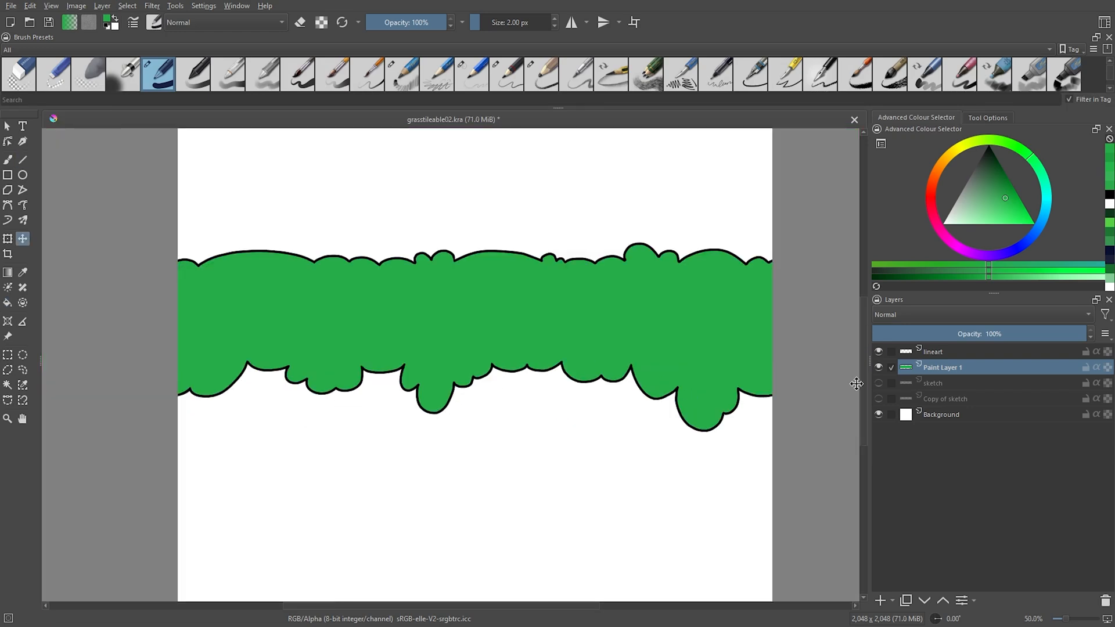
# Rename the green fill layer to 1.
pyautogui.doubleClick(937, 369)
pyautogui.write('1')
pyautogui.press('Return')
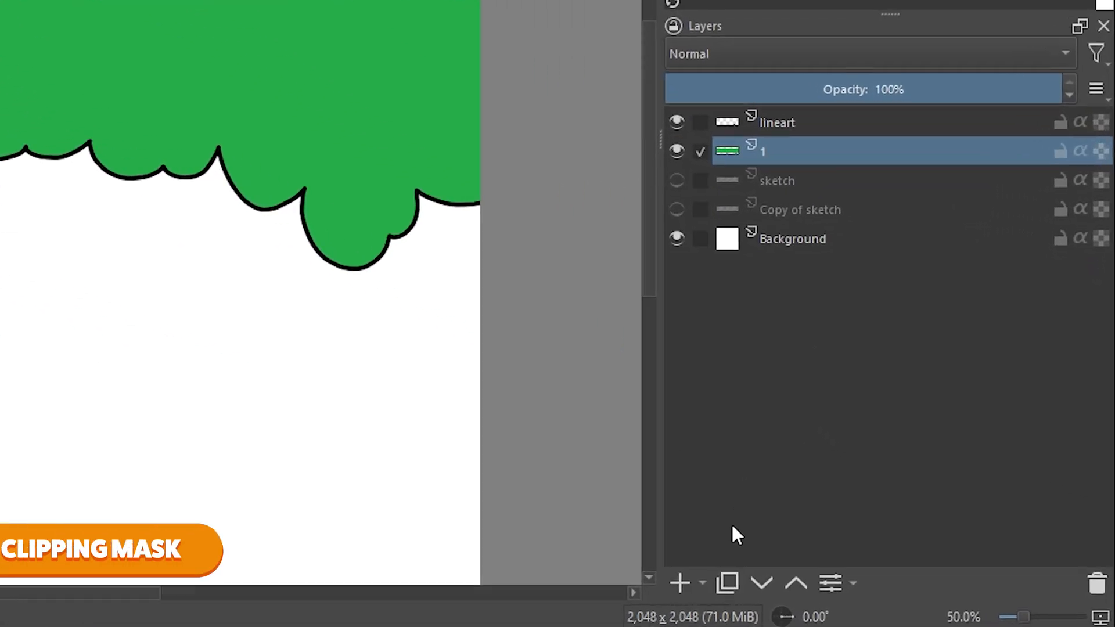
# Add a paint layer above layer 1, group the two, and name the new layer 2 with inherit alpha enabled.
pyautogui.click(645, 579)
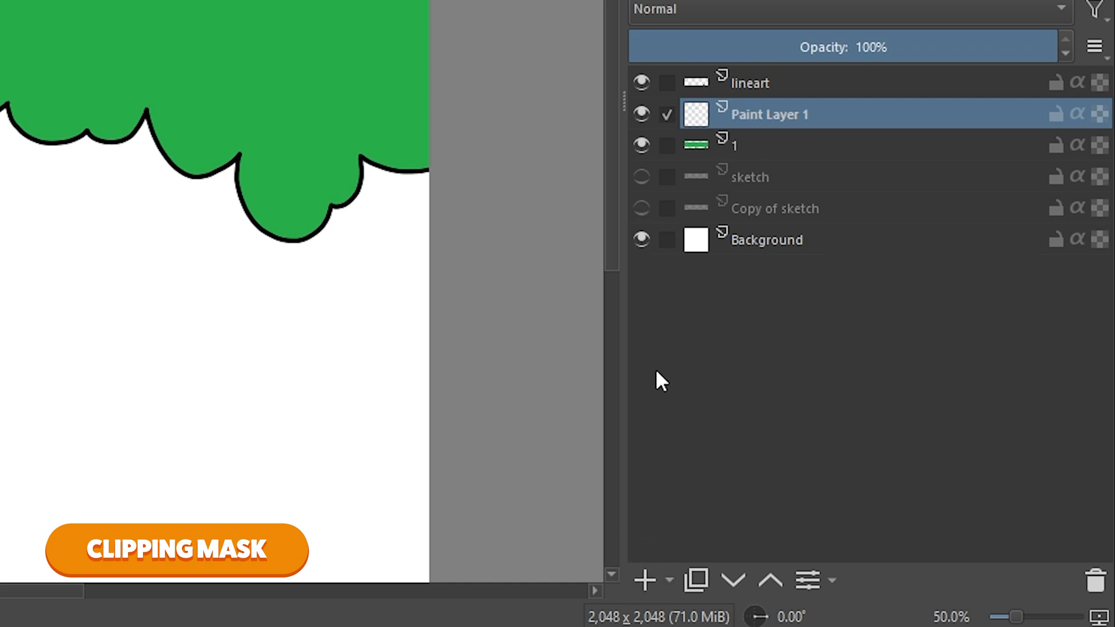
pyautogui.keyDown('shift'); pyautogui.click(762, 155); pyautogui.keyUp('shift')
pyautogui.hotkey('ctrl', 'g')
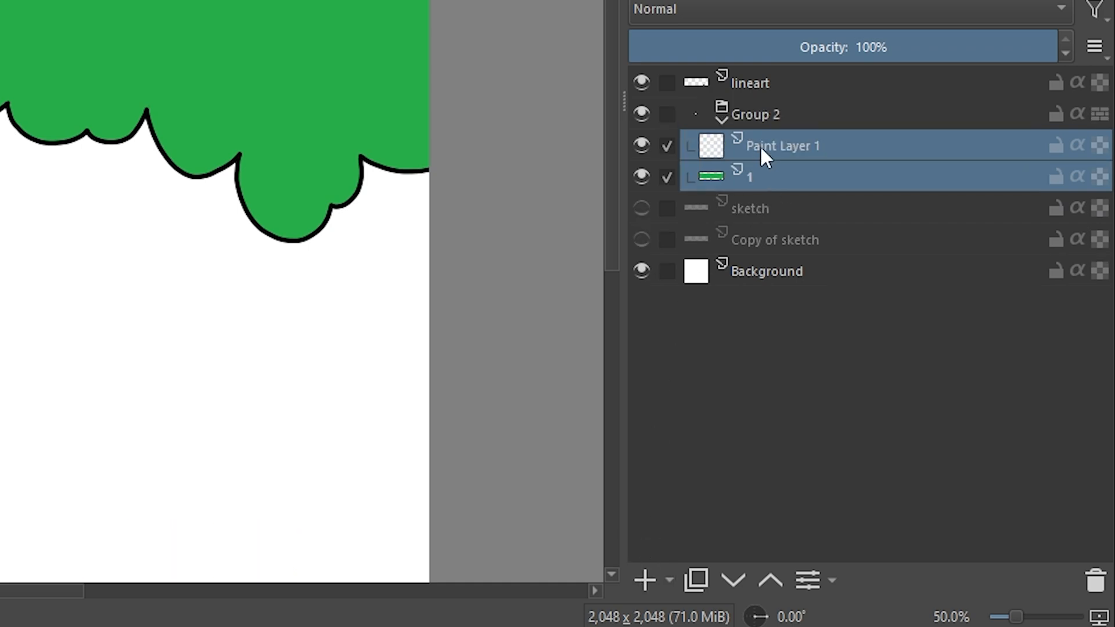
pyautogui.doubleClick(760, 145)
pyautogui.write('2')
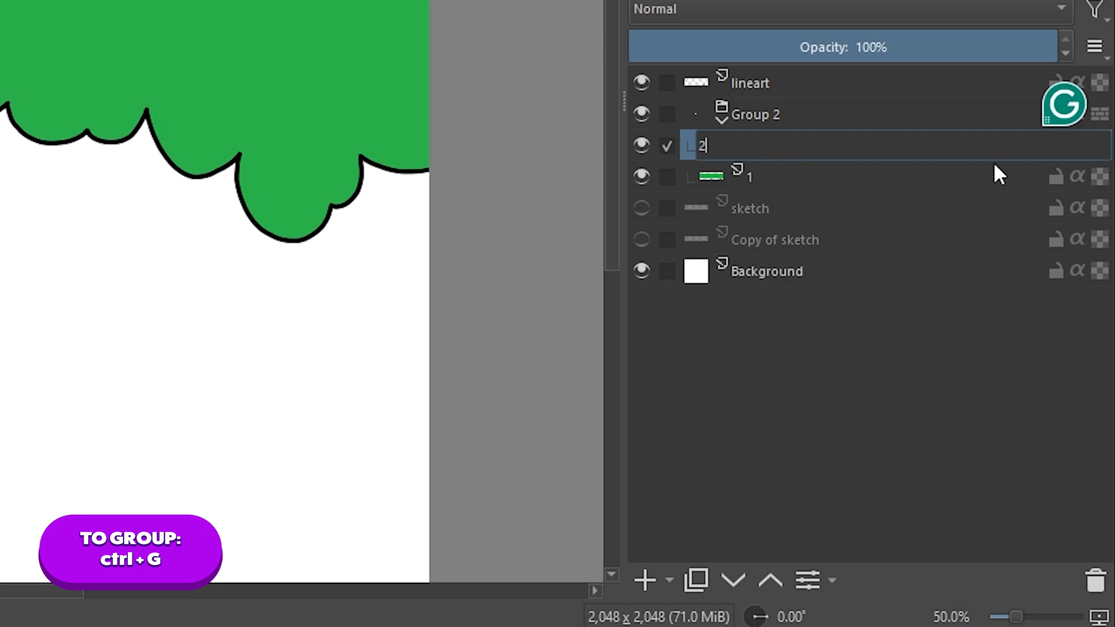
pyautogui.press('Return')
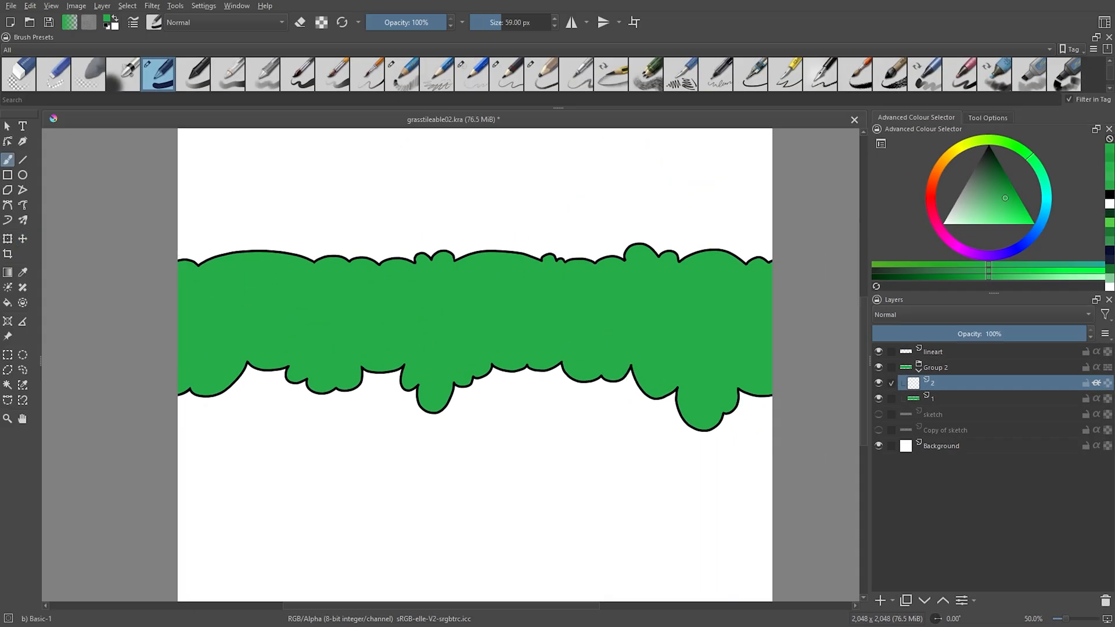
# Choose a darker green and paint a shadow band along the strip's lower edge on layer 2 with a 90 px brush.
pyautogui.press('k')
pyautogui.moveTo(715, 378); pyautogui.dragTo(734, 381)
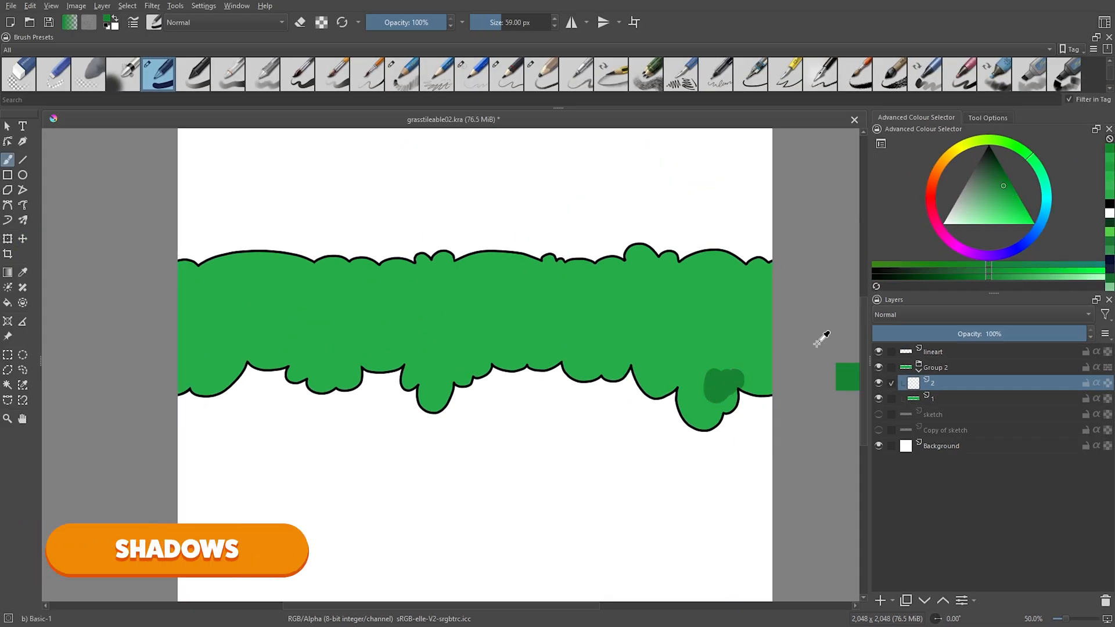
pyautogui.hotkey('ctrl', 'z')
pyautogui.moveTo(999, 190); pyautogui.dragTo(1000, 182)
pyautogui.moveTo(725, 356); pyautogui.dragTo(733, 376)
pyautogui.hotkey('ctrl', 'z')
pyautogui.moveTo(180, 381)
pyautogui.mouseDown()
pyautogui.moveTo(427, 331)
pyautogui.moveTo(533, 344)
pyautogui.moveTo(685, 396)
pyautogui.moveTo(698, 434)
pyautogui.mouseUp()
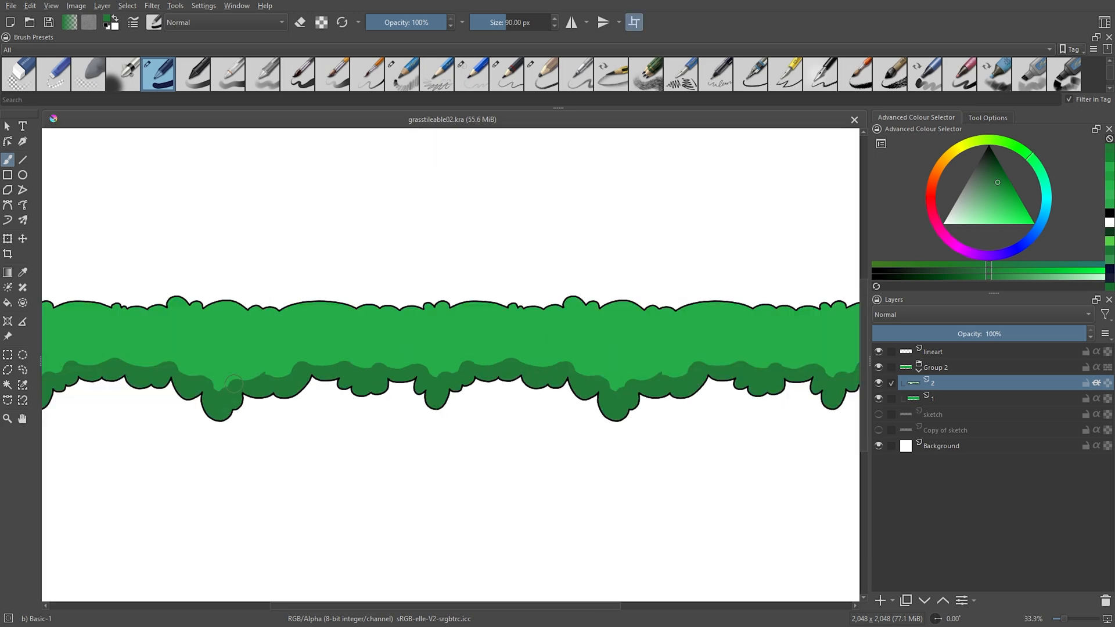
# Shape the shadow band's upper edge with a 30 px eraser in wrap-around mode.
pyautogui.press('+')
pyautogui.press('+')
pyautogui.hotkey('ctrl', ']')
pyautogui.hotkey('ctrl', ']')
pyautogui.hotkey('ctrl', ']')
pyautogui.hotkey('ctrl', ']')
pyautogui.moveTo(320, 279); pyautogui.dragTo(398, 374)
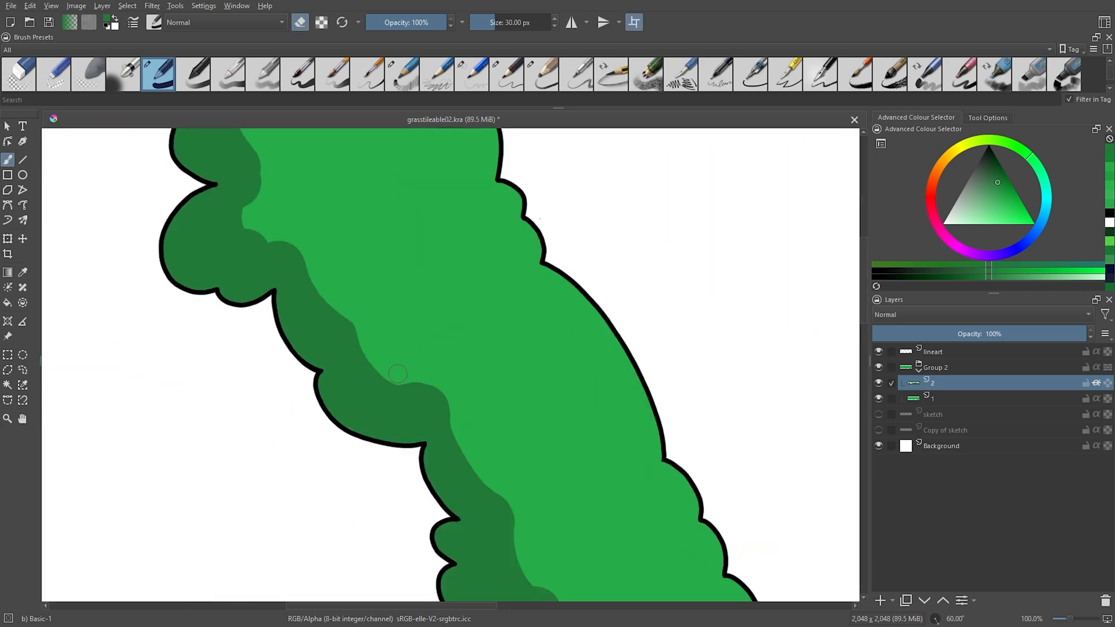
pyautogui.press('5')
pyautogui.moveTo(712, 542)
pyautogui.mouseDown()
pyautogui.moveTo(498, 503)
pyautogui.moveTo(848, 379)
pyautogui.mouseUp()
# Refine the rest of the shadow edge into soft scallops with the eraser at 24 px, and save the file.
pyautogui.press('[')
pyautogui.moveTo(481, 307)
pyautogui.mouseDown()
pyautogui.moveTo(505, 263)
pyautogui.moveTo(614, 269)
pyautogui.mouseUp()
pyautogui.moveTo(619, 238)
pyautogui.mouseDown()
pyautogui.moveTo(422, 335)
pyautogui.moveTo(510, 319)
pyautogui.mouseUp()
pyautogui.moveTo(613, 389); pyautogui.dragTo(489, 388)
pyautogui.moveTo(407, 323); pyautogui.dragTo(509, 321)
pyautogui.moveTo(522, 318)
pyautogui.mouseDown()
pyautogui.moveTo(575, 338)
pyautogui.moveTo(621, 324)
pyautogui.moveTo(647, 333)
pyautogui.mouseUp()
pyautogui.moveTo(646, 333)
pyautogui.mouseDown()
pyautogui.moveTo(494, 361)
pyautogui.moveTo(599, 357)
pyautogui.moveTo(574, 364)
pyautogui.mouseUp()
pyautogui.hotkey('ctrl', 's')
pyautogui.scroll(-4, 482, 425)
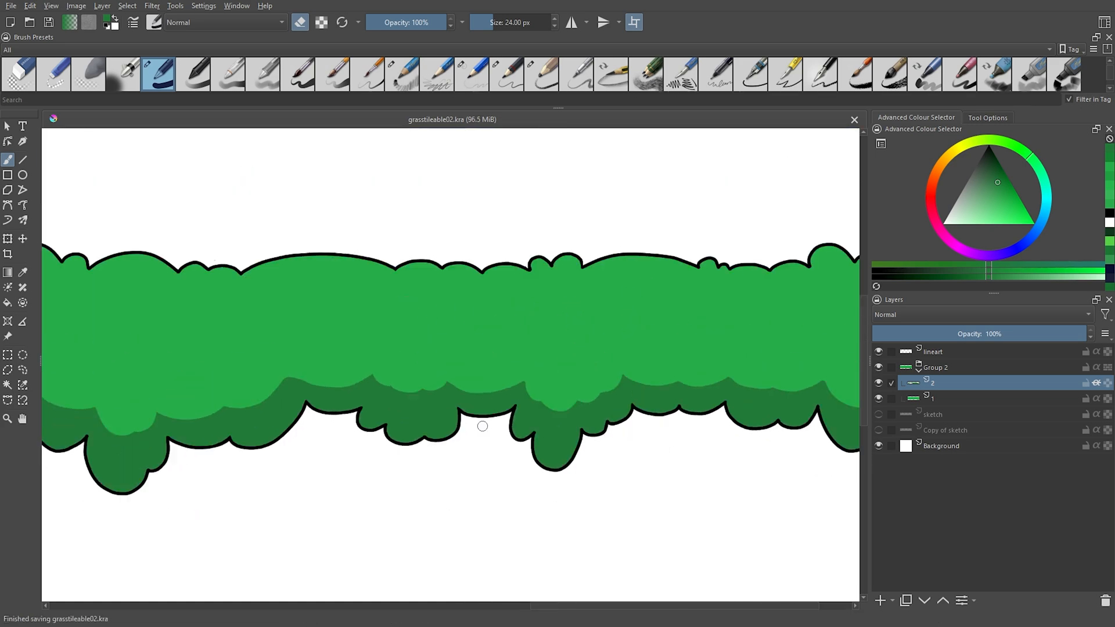
pyautogui.moveTo(528, 533); pyautogui.dragTo(608, 463)
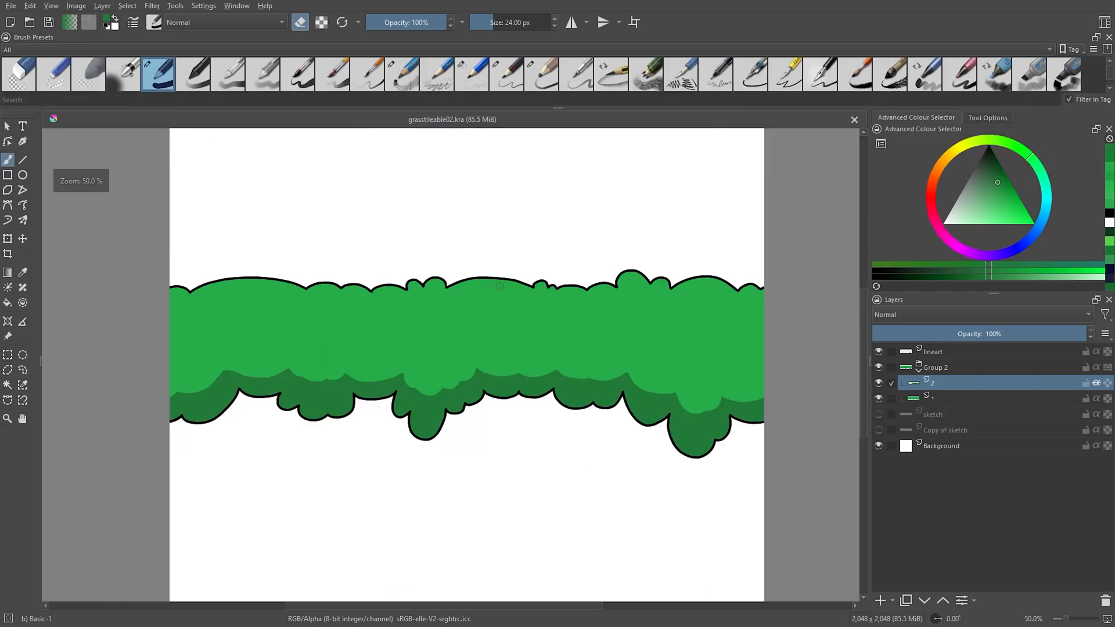
# Pick a bright yellowish green for the highlights, enlarge the brush to 26 px and undo the test stroke.
pyautogui.press('e')
pyautogui.keyDown('ctrl'); pyautogui.click(490, 318); pyautogui.keyUp('ctrl')
pyautogui.moveTo(1010, 169); pyautogui.dragTo(1011, 208)
pyautogui.click(1010, 143)
pyautogui.click(1016, 212)
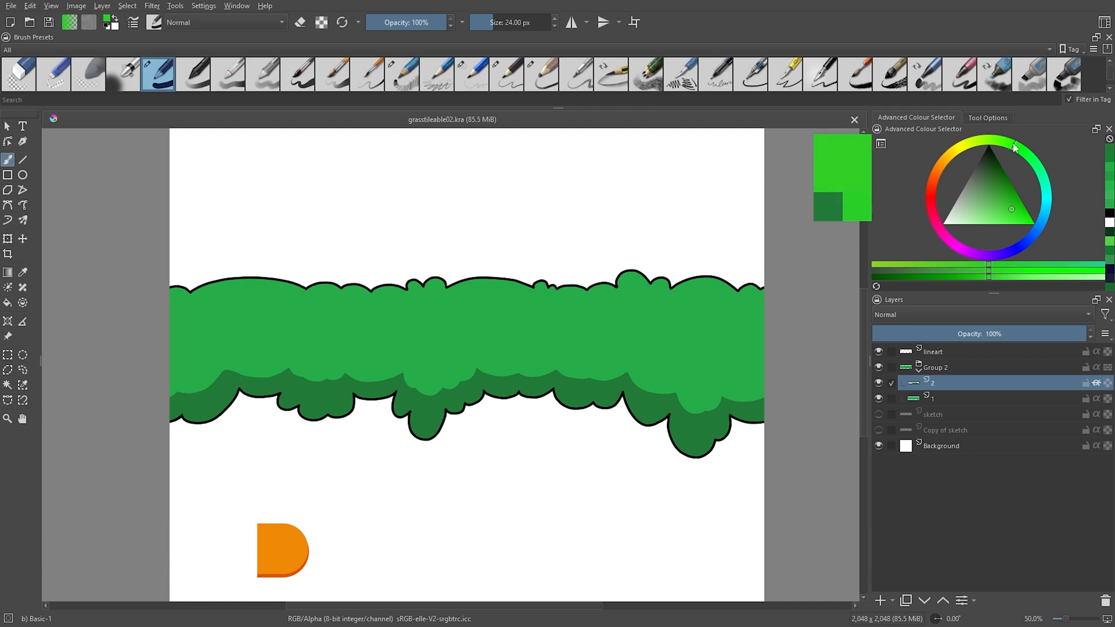
pyautogui.press(']')
pyautogui.moveTo(680, 341); pyautogui.dragTo(704, 339)
pyautogui.hotkey('ctrl', 'z')
# Add a paint layer above layer 2, enable inherit alpha on it and name it 3.
pyautogui.click(880, 601)
pyautogui.click(1097, 383)
pyautogui.doubleClick(950, 383)
pyautogui.write('3')
pyautogui.press('Return')
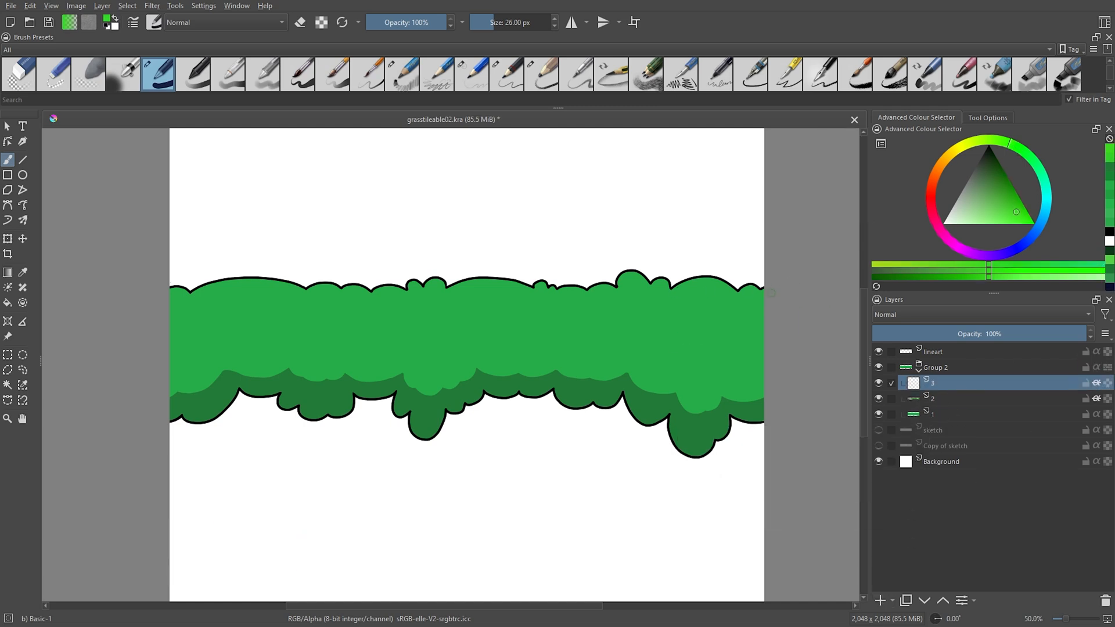
# Paint a bright green highlight band along the strip's upper edge on layer 3 with the 26 px brush.
pyautogui.moveTo(675, 295); pyautogui.dragTo(743, 294)
pyautogui.moveTo(598, 290); pyautogui.dragTo(673, 295)
pyautogui.press('4')
pyautogui.press('4')
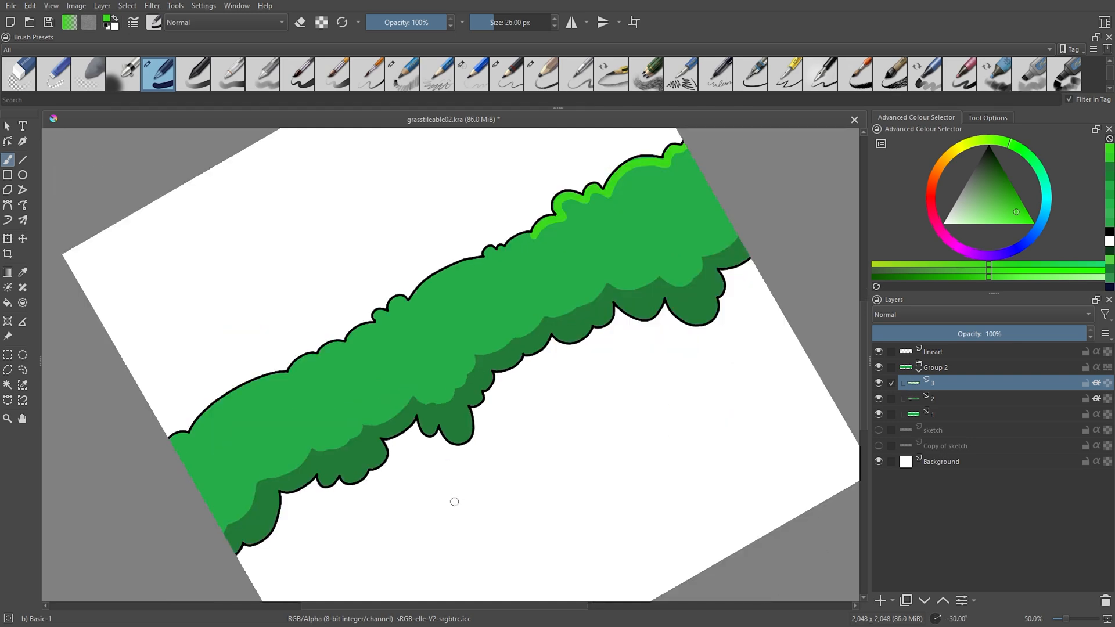
pyautogui.press('6')
pyautogui.press('6')
pyautogui.press('6')
pyautogui.press('6')
pyautogui.press('6')
pyautogui.moveTo(308, 158); pyautogui.dragTo(564, 411)
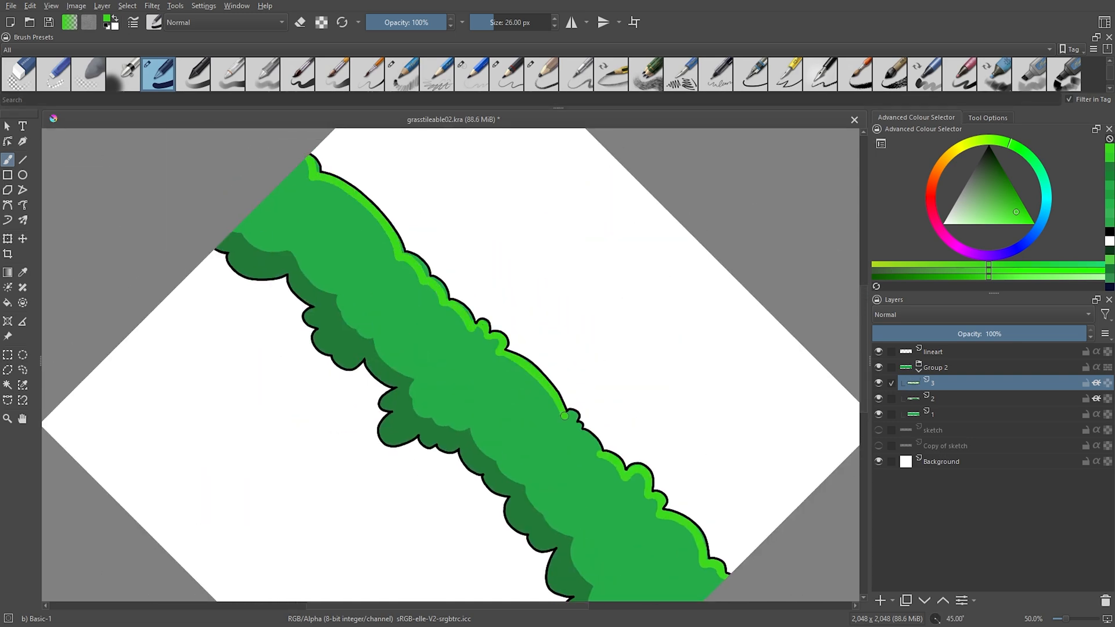
# Turn on wrap-around mode and inspect the highlight band across the tile seam.
pyautogui.press('5')
pyautogui.press('w')
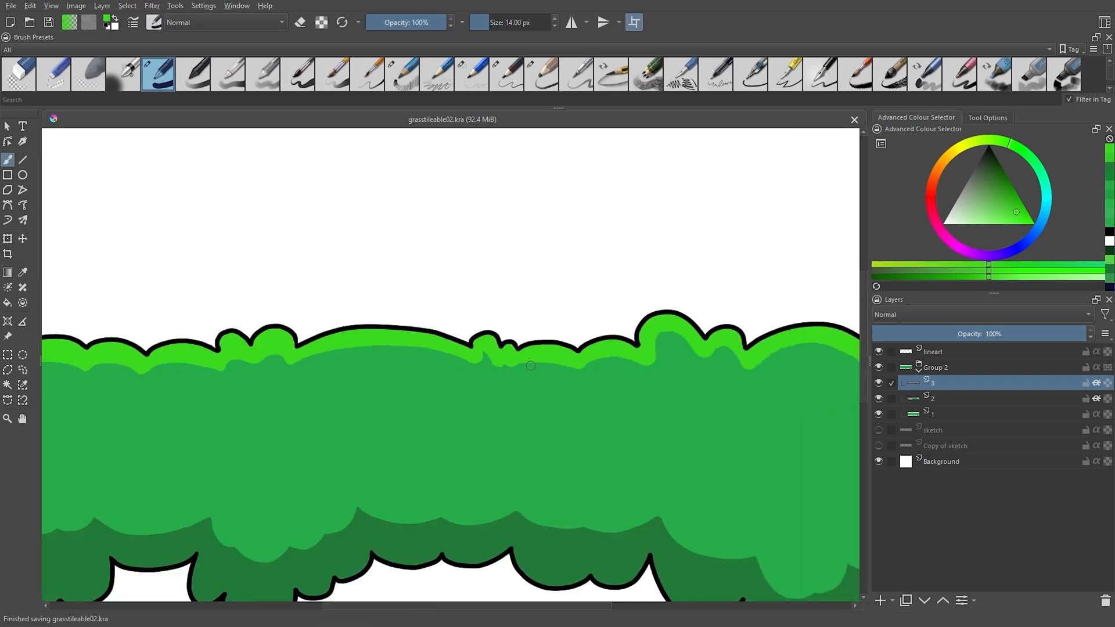
pyautogui.scroll(-6, 546, 400)
pyautogui.scroll(3, 541, 429)
# Add a paint layer above layer 3, name it 4, and pick a very dark green for the details.
pyautogui.click(880, 600)
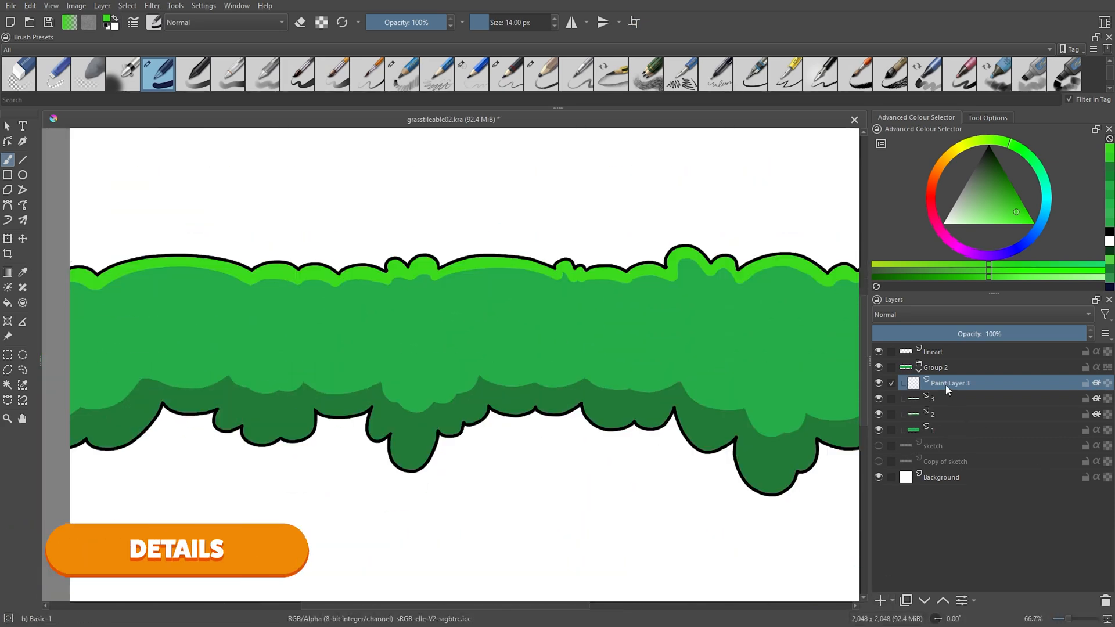
pyautogui.doubleClick(946, 385)
pyautogui.write('4')
pyautogui.click(949, 398)
pyautogui.keyDown('ctrl'); pyautogui.click(712, 433); pyautogui.keyUp('ctrl')
pyautogui.click(992, 158)
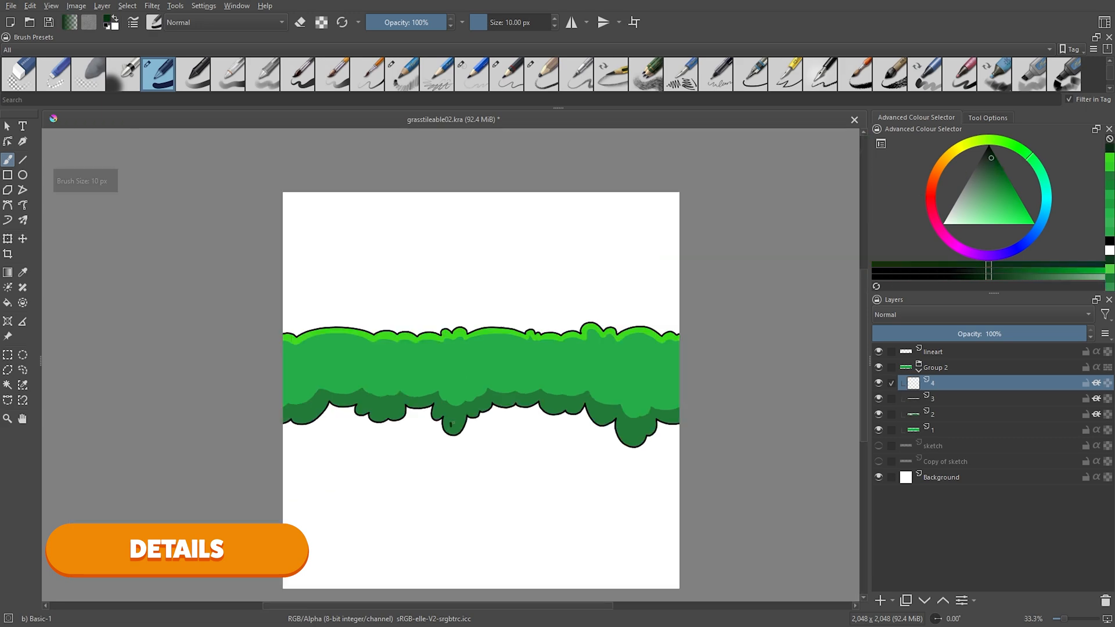
# Draw short paired dark green marks across the grass strip on layer 4, reducing the brush size for finer strokes.
pyautogui.moveTo(455, 422); pyautogui.dragTo(454, 427)
pyautogui.press('[')
pyautogui.press('[')
pyautogui.moveTo(632, 432); pyautogui.dragTo(633, 438)
pyautogui.moveTo(635, 432); pyautogui.dragTo(634, 437)
pyautogui.moveTo(643, 331); pyautogui.dragTo(640, 335)
pyautogui.moveTo(556, 405); pyautogui.dragTo(554, 408)
pyautogui.moveTo(493, 337); pyautogui.dragTo(495, 343)
pyautogui.moveTo(495, 338); pyautogui.dragTo(497, 343)
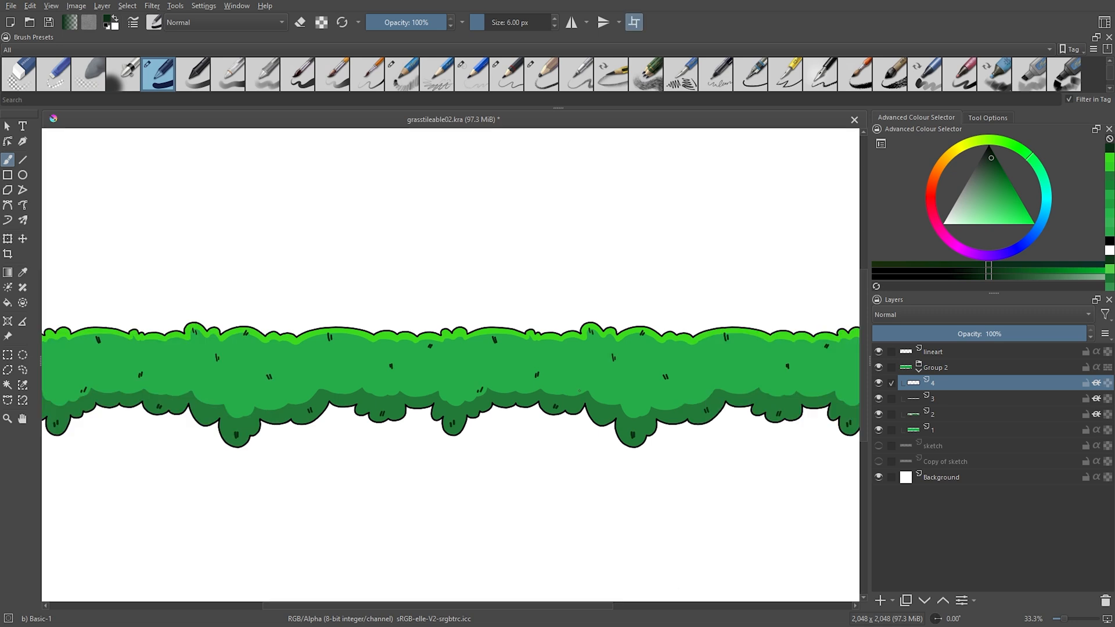
# Check the dark marks across the tile seam and retouch the one on the upper-edge bump using eraser mode.
pyautogui.press('e')
pyautogui.press('e')
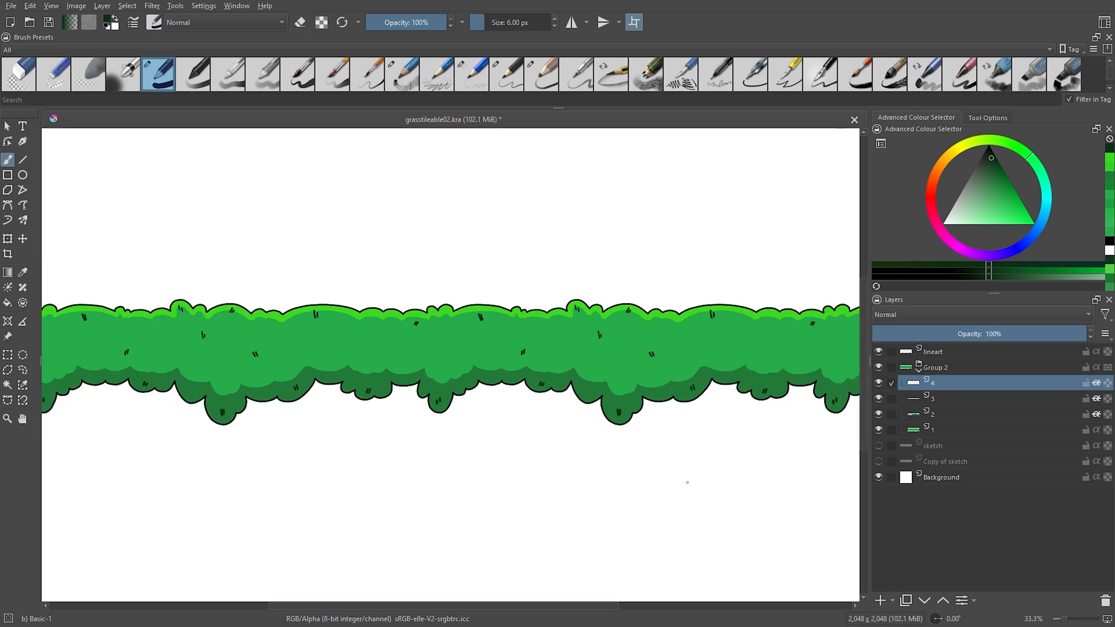
pyautogui.moveTo(688, 482); pyautogui.dragTo(660, 474)
pyautogui.press('e')
pyautogui.moveTo(572, 323); pyautogui.dragTo(572, 329)
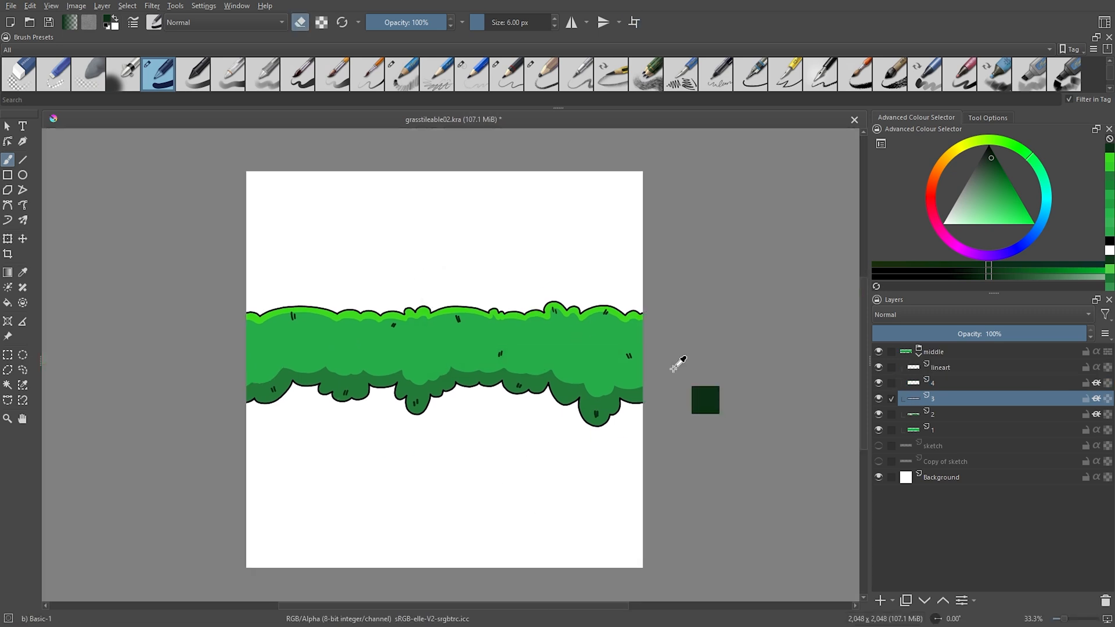
# Apply an HSV/HSL adjustment to highlight layer 3 with saturation 30 and lightness 21.
pyautogui.hotkey('ctrl', 'u')
pyautogui.moveTo(853, 179); pyautogui.dragTo(795, 168)
pyautogui.moveTo(818, 268); pyautogui.dragTo(845, 264)
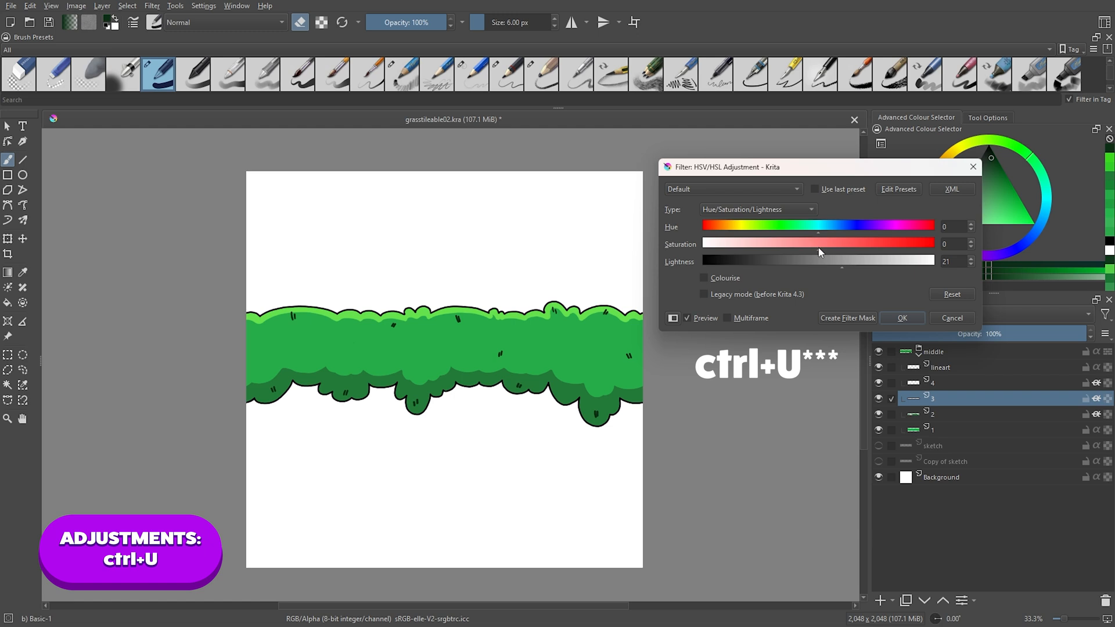
pyautogui.moveTo(853, 251); pyautogui.dragTo(862, 253)
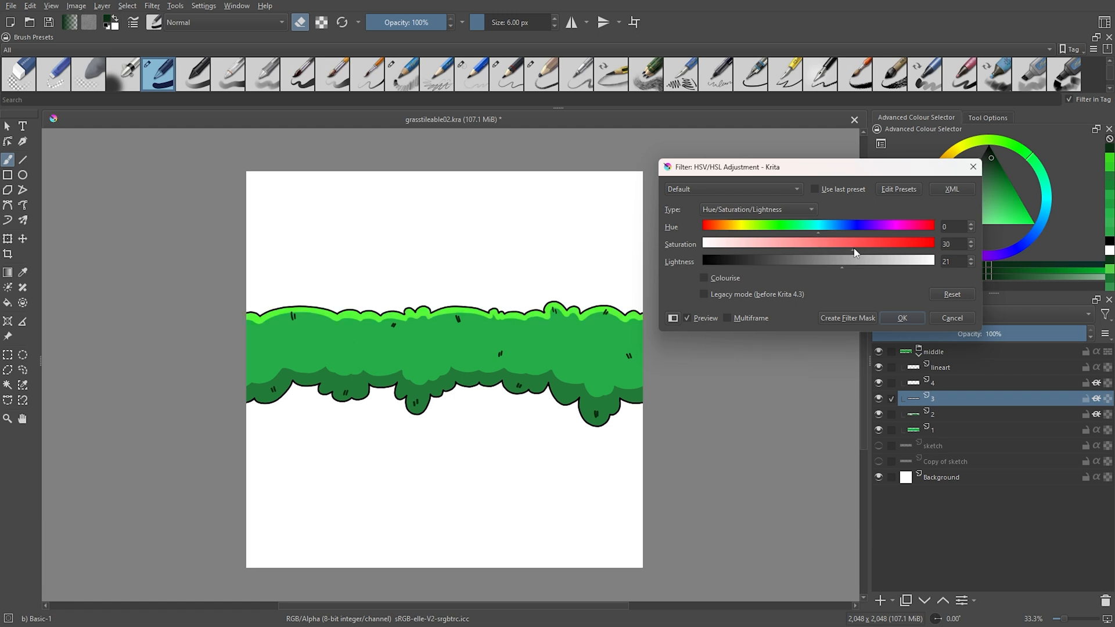
pyautogui.click(902, 318)
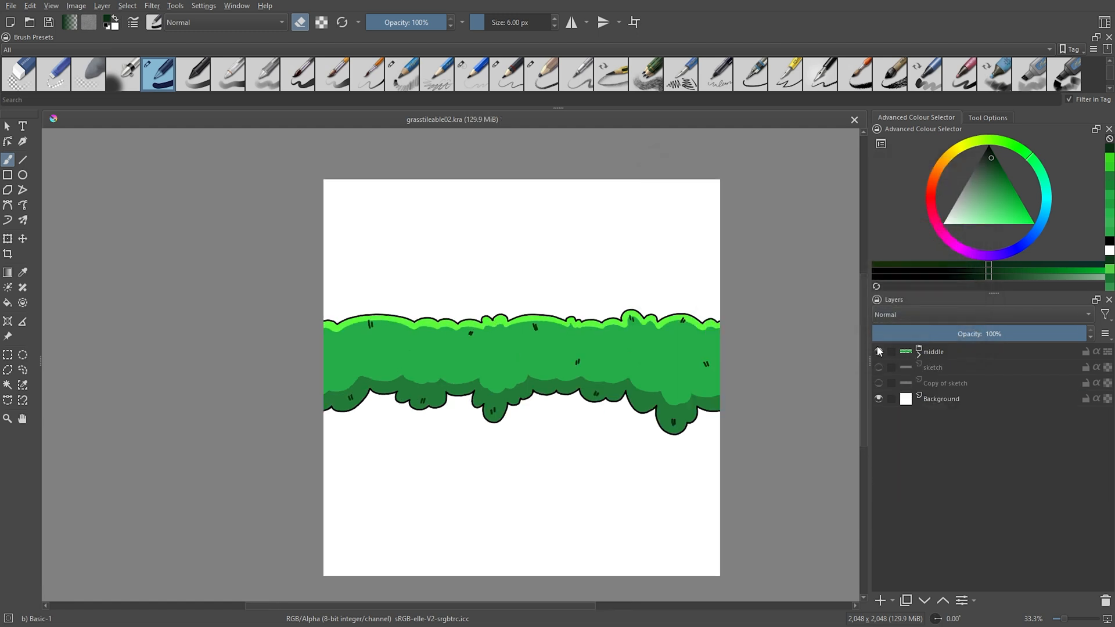
# Hide the middle group and show the Copy of sketch layer to review the sketched edges.
pyautogui.click(879, 352)
pyautogui.click(879, 383)
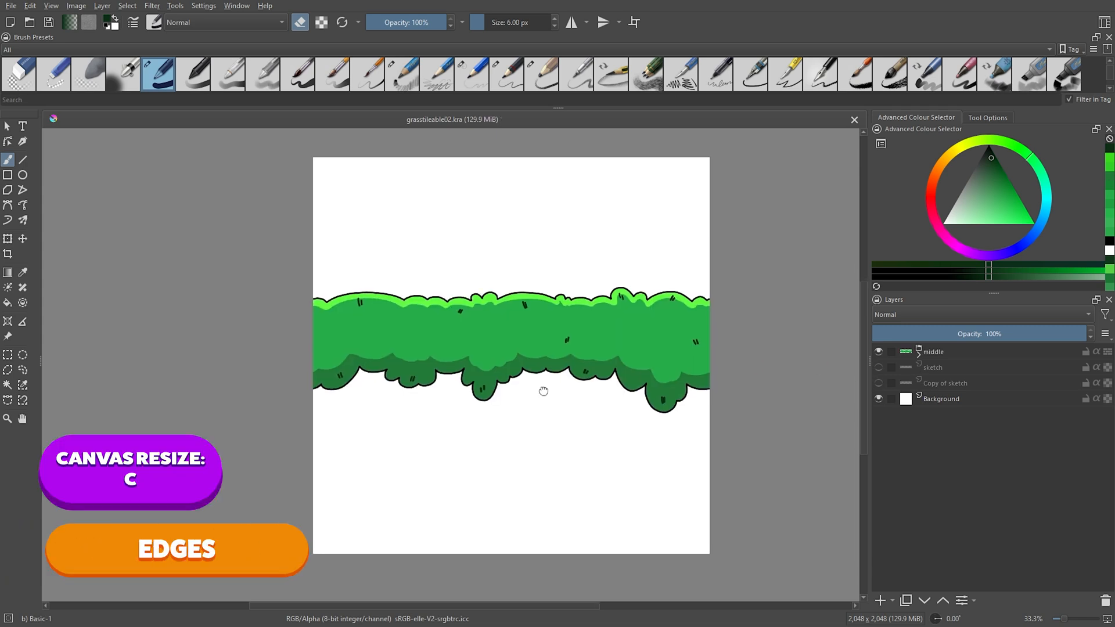
pyautogui.scroll(-1, 542, 391)
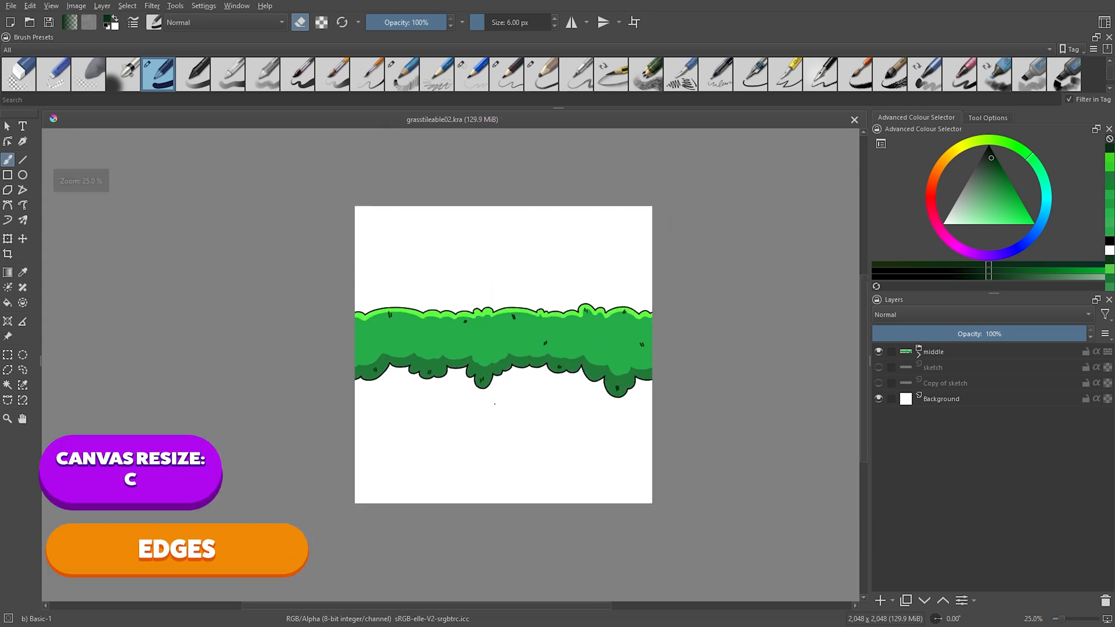
# Widen the canvas on both sides to 4,620 x 2,048 px and position the Copy of sketch layer past the strip's left end.
pyautogui.press('c')
pyautogui.moveTo(355, 355); pyautogui.dragTo(206, 354)
pyautogui.moveTo(653, 355); pyautogui.dragTo(836, 365)
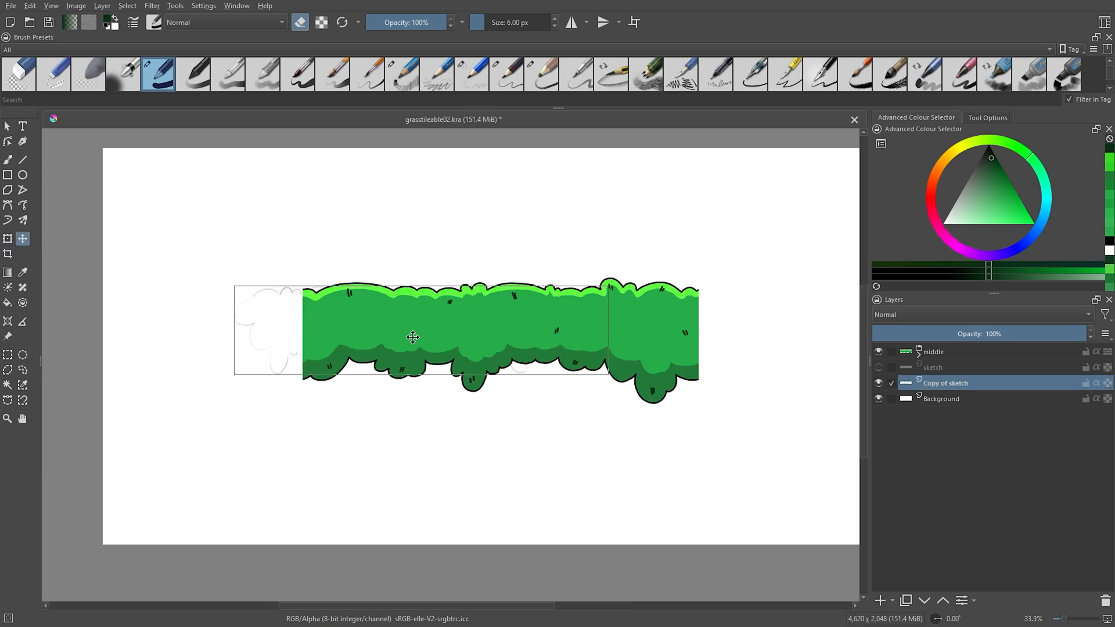
pyautogui.moveTo(236, 383)
pyautogui.mouseDown()
pyautogui.moveTo(289, 381)
pyautogui.moveTo(93, 415)
pyautogui.mouseUp()
pyautogui.moveTo(259, 348); pyautogui.dragTo(364, 344)
pyautogui.press('Return')
pyautogui.scroll(1, 239, 357)
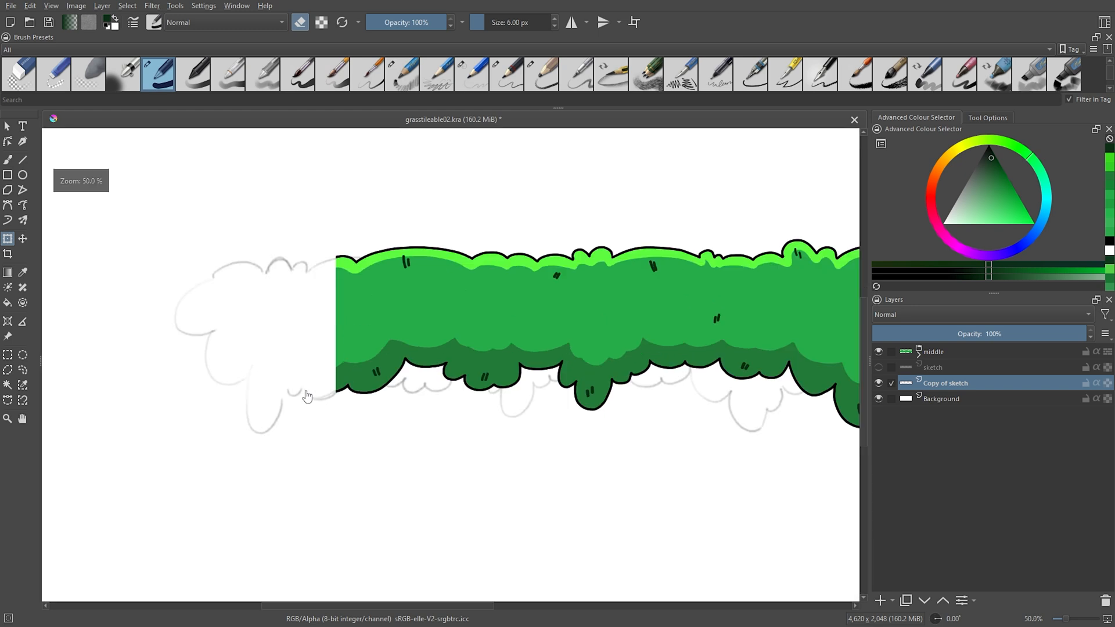
# Add a paint layer below the middle group and set the Basic-1 brush to black.
pyautogui.click(947, 370)
pyautogui.click(880, 601)
pyautogui.click(988, 145)
pyautogui.click(161, 81)
pyautogui.scroll(2, 256, 273)
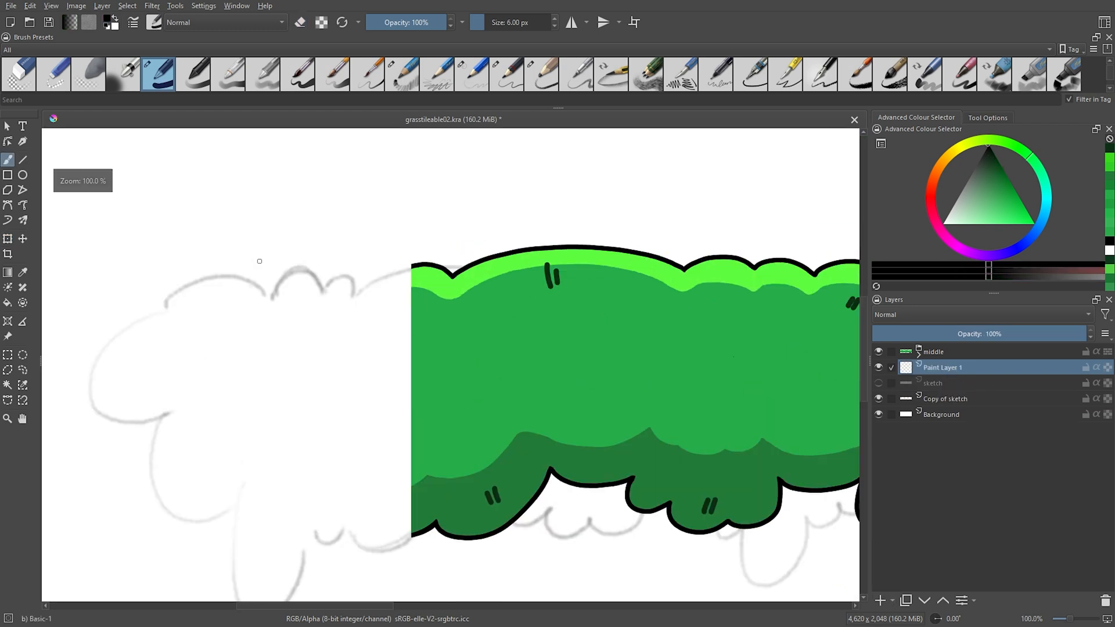
# Ink the scalloped outline of the strip's left edge piece in black over the sketch, undoing and redrawing faulty strokes.
pyautogui.moveTo(269, 300)
pyautogui.mouseDown()
pyautogui.moveTo(358, 299)
pyautogui.moveTo(412, 267)
pyautogui.mouseUp()
pyautogui.moveTo(384, 373); pyautogui.dragTo(538, 326)
pyautogui.moveTo(318, 258)
pyautogui.mouseDown()
pyautogui.moveTo(426, 248)
pyautogui.moveTo(325, 260)
pyautogui.moveTo(315, 365)
pyautogui.mouseUp()
pyautogui.hotkey('ctrl', 'z')
pyautogui.moveTo(316, 372)
pyautogui.mouseDown()
pyautogui.moveTo(238, 255)
pyautogui.moveTo(311, 349)
pyautogui.mouseUp()
pyautogui.moveTo(311, 349)
pyautogui.mouseDown()
pyautogui.moveTo(431, 369)
pyautogui.moveTo(310, 349)
pyautogui.moveTo(389, 375)
pyautogui.mouseUp()
pyautogui.hotkey('ctrl', 'z')
pyautogui.hotkey('ctrl', 'z')
pyautogui.moveTo(389, 375); pyautogui.dragTo(487, 372)
# Hide the Copy of sketch layer and move the inked edge outline to meet the strip's left end.
pyautogui.click(879, 399)
pyautogui.scroll(-1, 349, 383)
pyautogui.press('t')
pyautogui.moveTo(305, 445)
pyautogui.mouseDown()
pyautogui.moveTo(332, 430)
pyautogui.moveTo(386, 441)
pyautogui.mouseUp()
pyautogui.scroll(1, 397, 407)
# Erase the small bumps in the edge outline's upper line next to the strip.
pyautogui.press('e')
pyautogui.moveTo(470, 343); pyautogui.dragTo(518, 466)
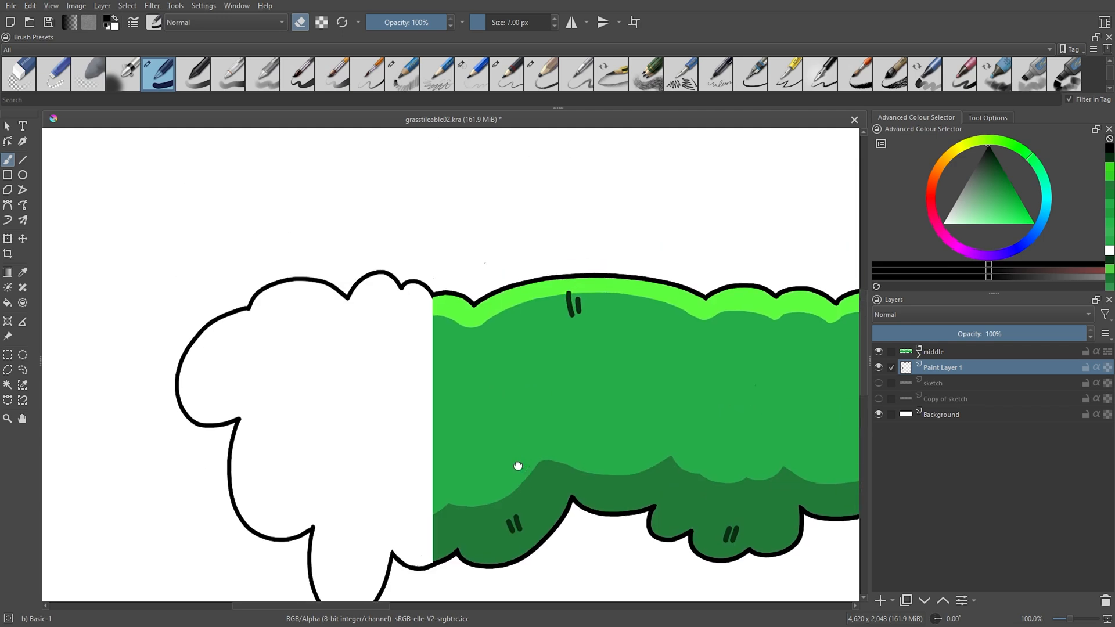
pyautogui.press(']')
pyautogui.moveTo(353, 305)
pyautogui.mouseDown()
pyautogui.moveTo(411, 278)
pyautogui.moveTo(431, 295)
pyautogui.mouseUp()
pyautogui.press('e')
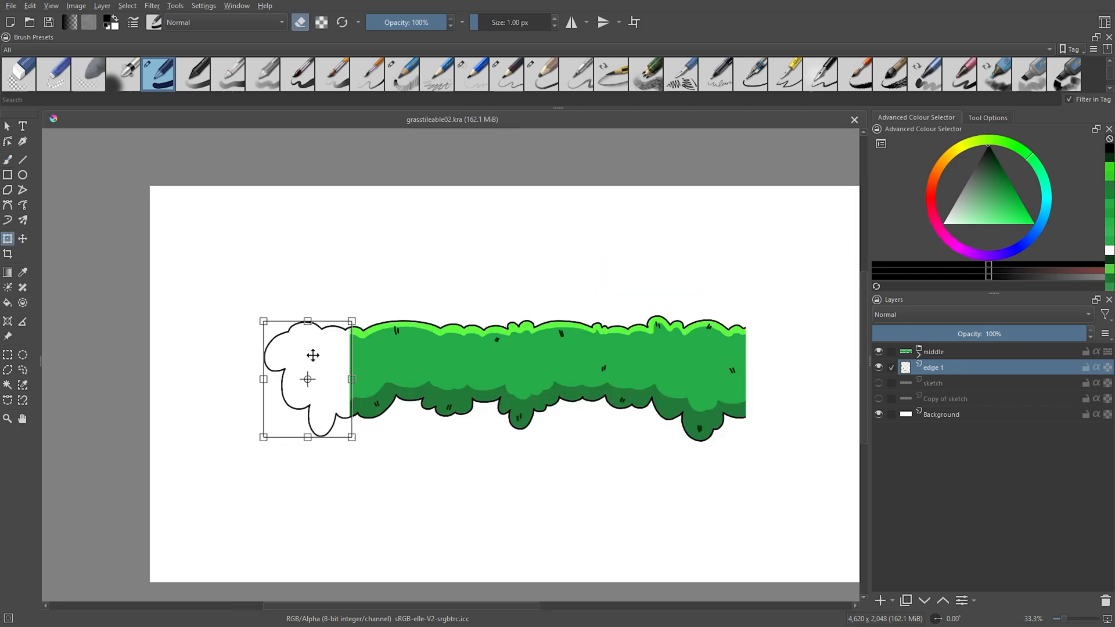
# Try mirroring the edge 1 outline horizontally and moving it to the strip's opposite end.
pyautogui.rightClick(313, 355)
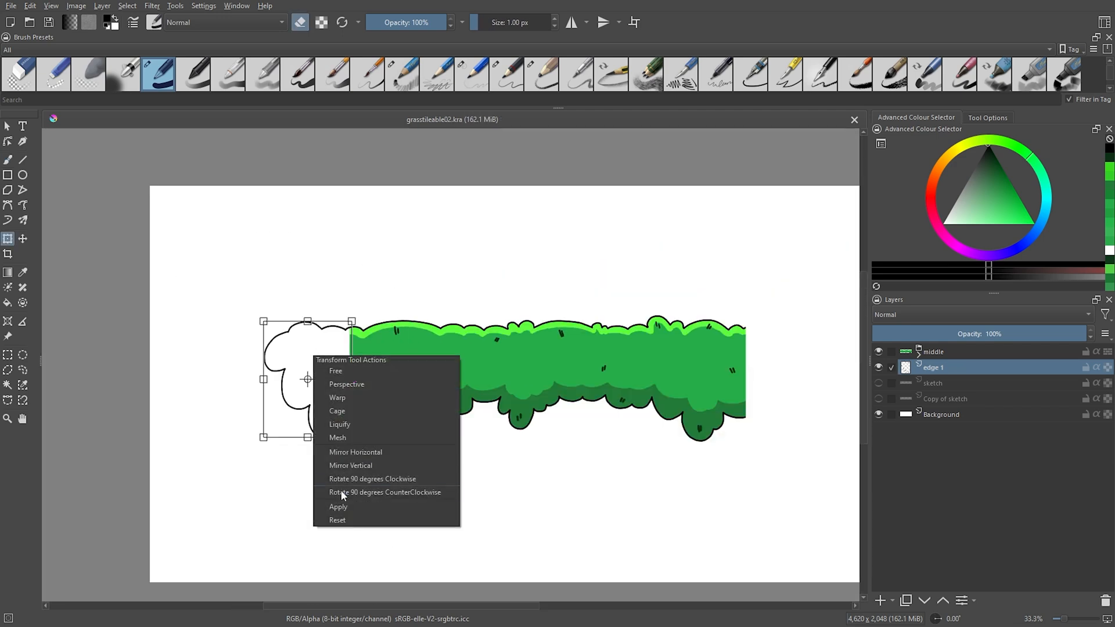
pyautogui.click(343, 455)
pyautogui.moveTo(736, 497); pyautogui.dragTo(646, 488)
pyautogui.moveTo(220, 341); pyautogui.dragTo(680, 340)
pyautogui.scroll(2, 754, 362)
# Position the sketch layer so its rounded end extends past the strip, and trace that edge's outline.
pyautogui.moveTo(604, 338); pyautogui.dragTo(650, 338)
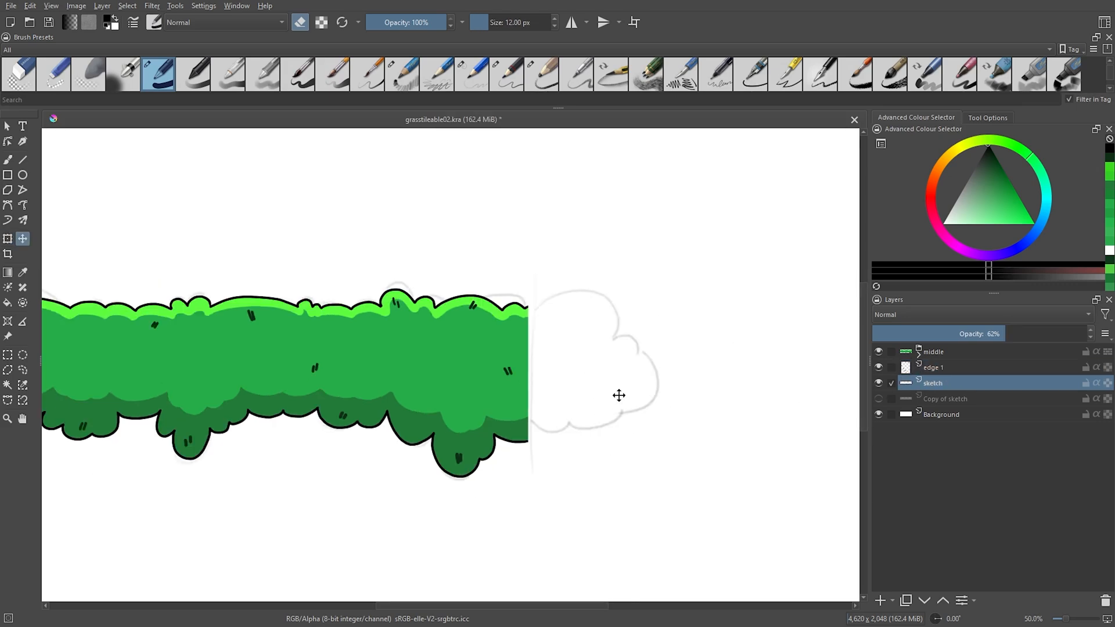
pyautogui.moveTo(618, 394); pyautogui.dragTo(624, 388)
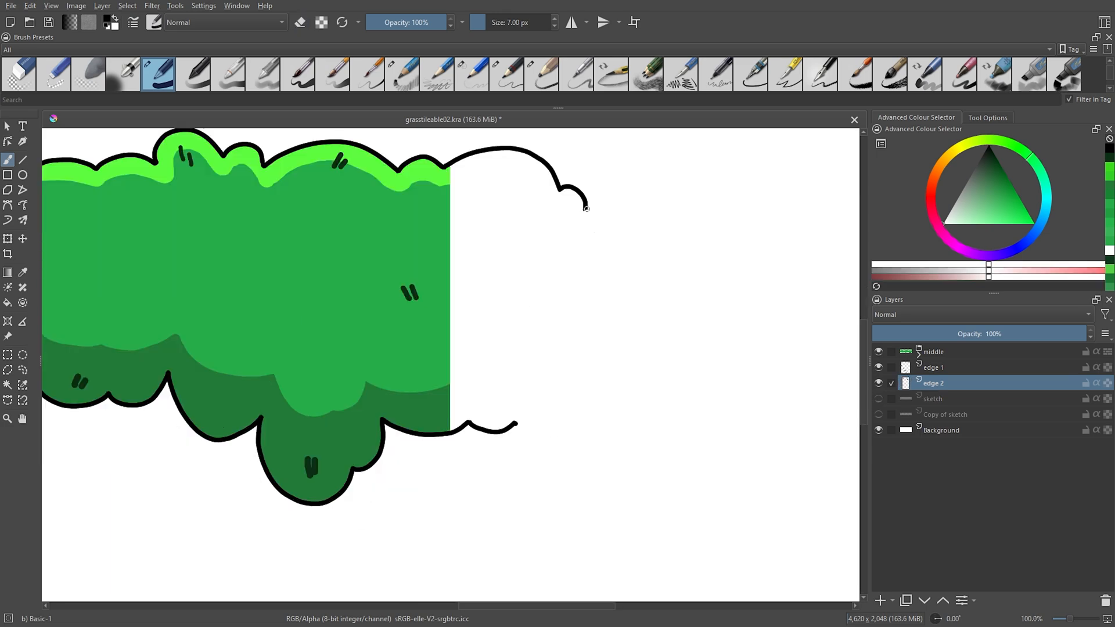
pyautogui.moveTo(584, 207)
pyautogui.mouseDown()
pyautogui.moveTo(643, 284)
pyautogui.moveTo(609, 219)
pyautogui.moveTo(642, 353)
pyautogui.moveTo(568, 431)
pyautogui.mouseUp()
pyautogui.hotkey('ctrl', 'z')
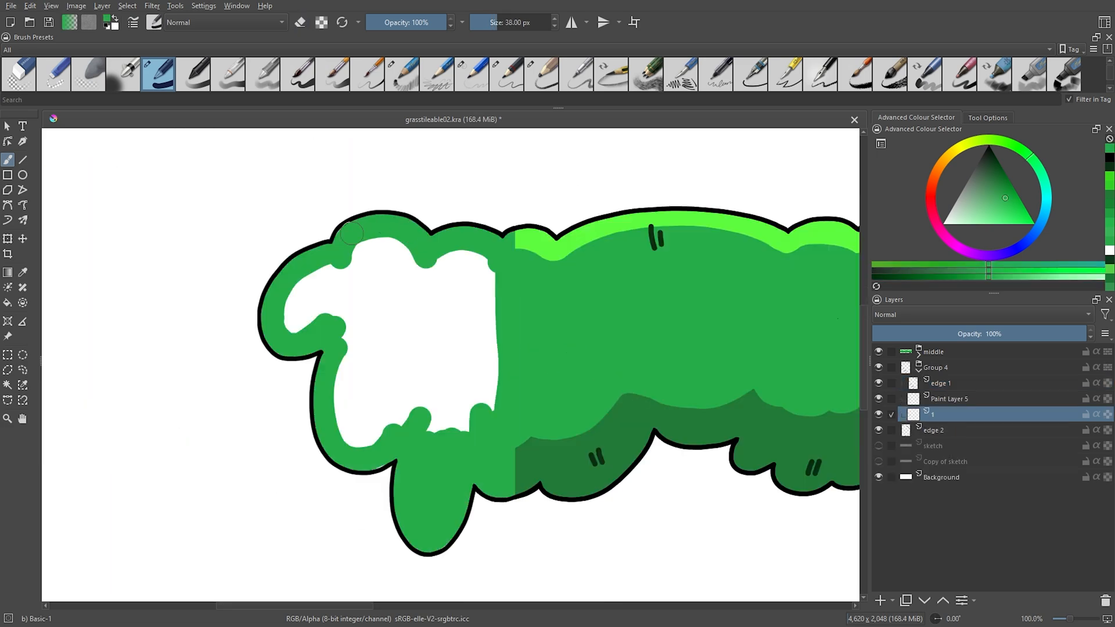
# Colour the edge 1 piece with the strip's base green, dark green shadows and bright green highlights.
pyautogui.moveTo(419, 430)
pyautogui.mouseDown()
pyautogui.moveTo(482, 256)
pyautogui.moveTo(385, 243)
pyautogui.moveTo(385, 430)
pyautogui.moveTo(451, 293)
pyautogui.mouseUp()
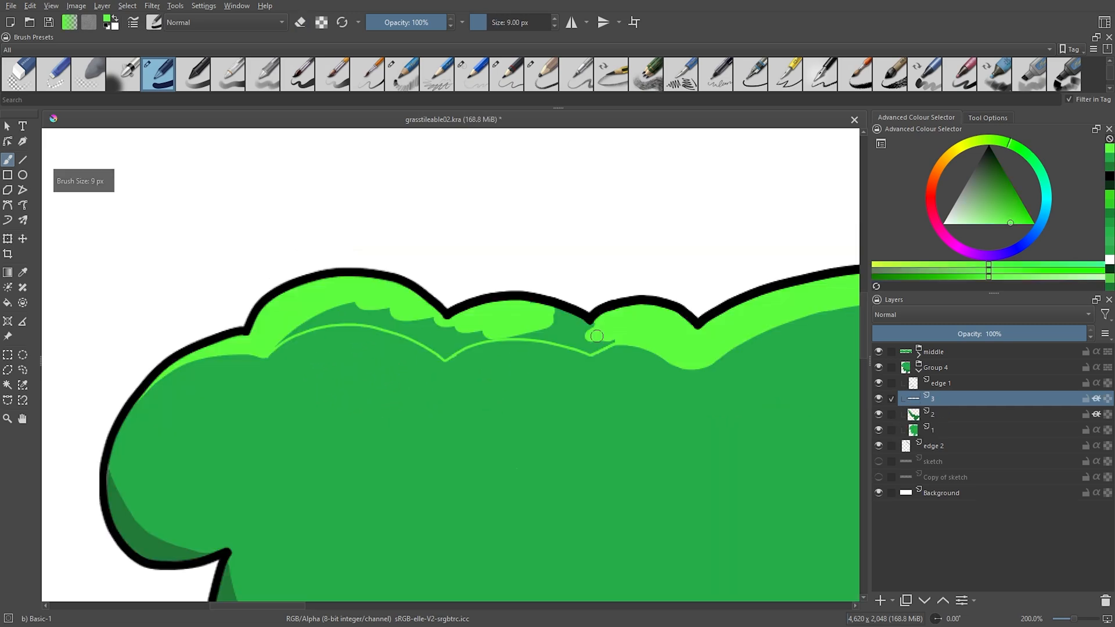
pyautogui.moveTo(583, 316); pyautogui.dragTo(459, 346)
pyautogui.moveTo(290, 316)
pyautogui.mouseDown()
pyautogui.moveTo(440, 349)
pyautogui.moveTo(424, 311)
pyautogui.mouseUp()
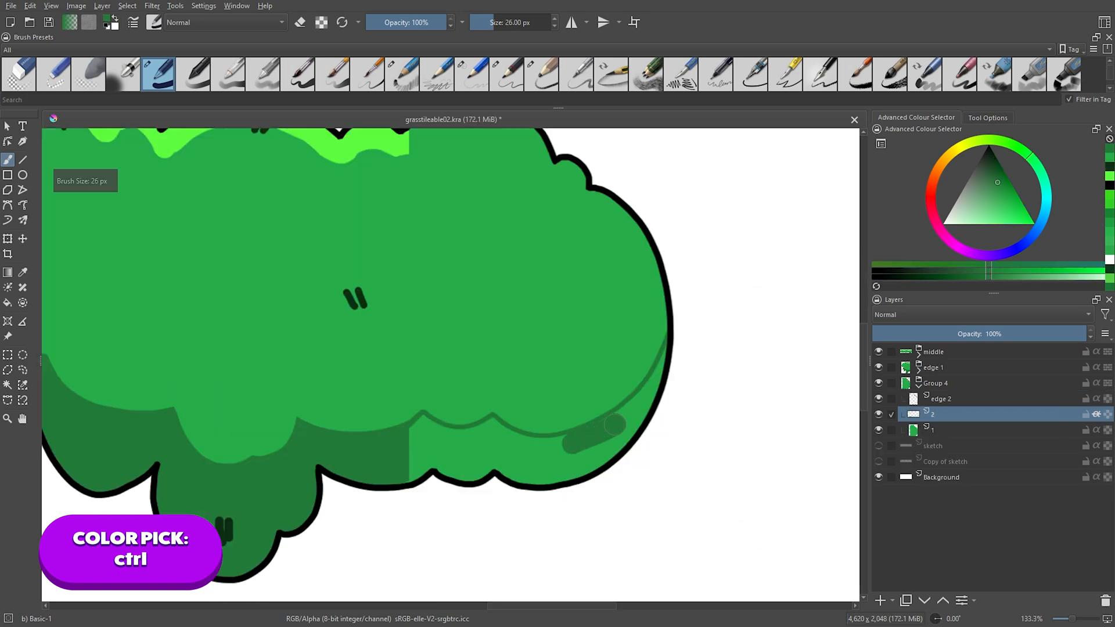
# Colour the edge 2 piece with matching green base, shadow and highlight, and add small dark detail marks.
pyautogui.moveTo(650, 407); pyautogui.dragTo(552, 491)
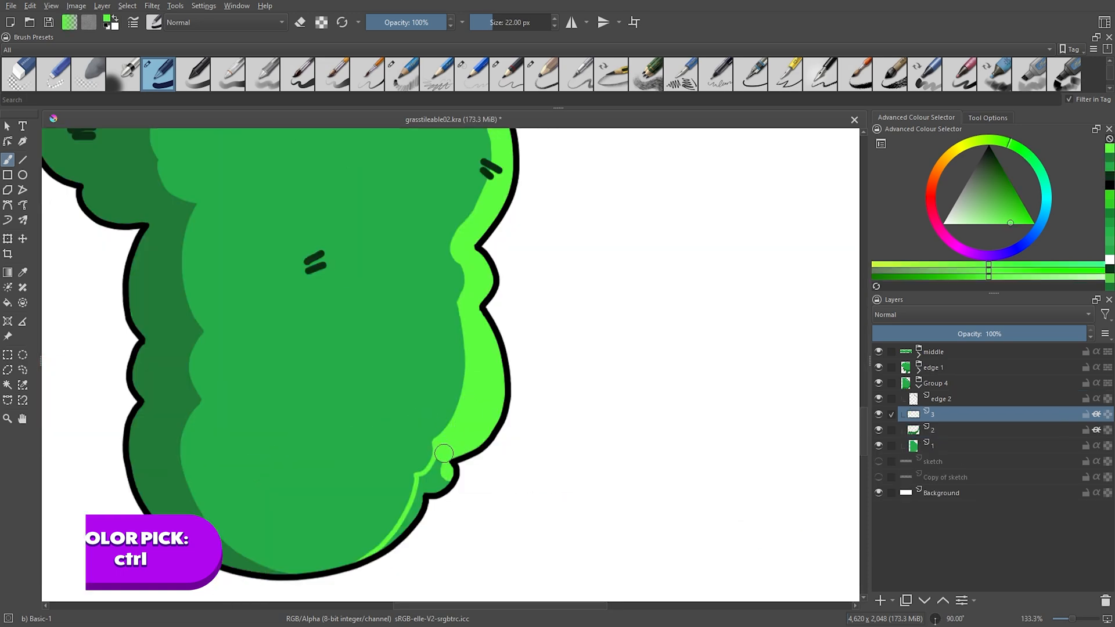
pyautogui.moveTo(384, 549); pyautogui.dragTo(416, 482)
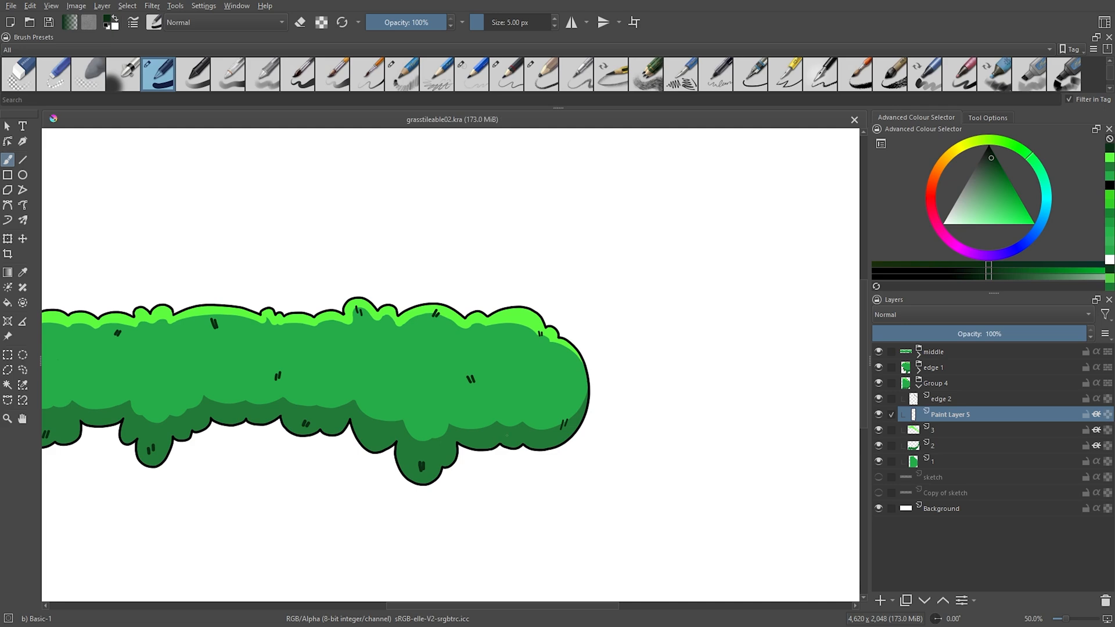
pyautogui.moveTo(502, 426); pyautogui.dragTo(505, 436)
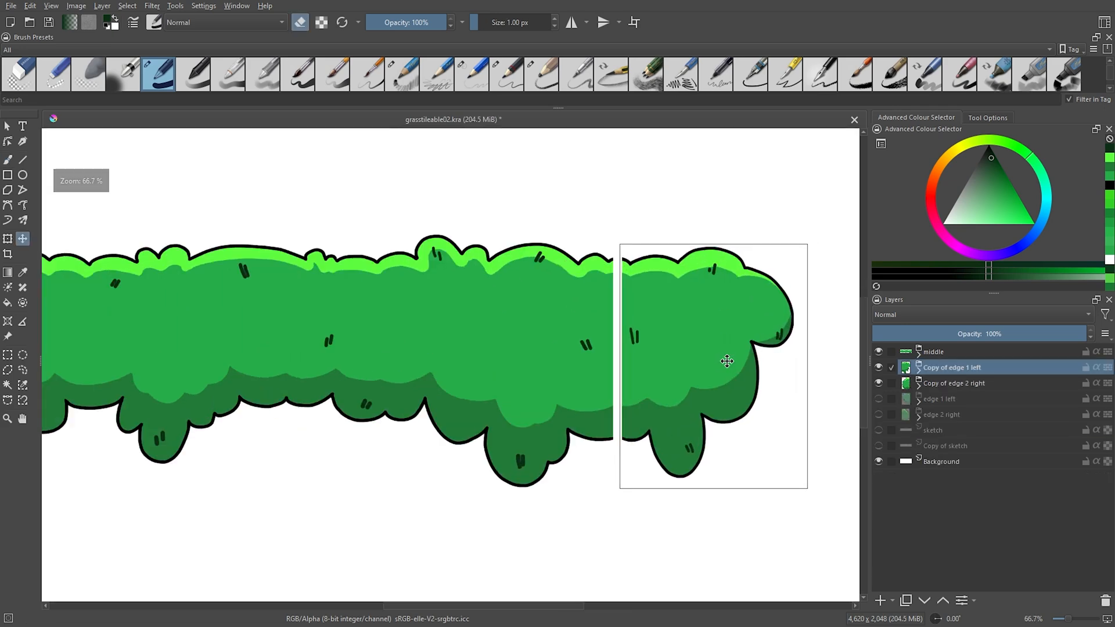
pyautogui.moveTo(727, 364); pyautogui.dragTo(720, 364)
pyautogui.scroll(-3, 675, 425)
pyautogui.scroll(1, 318, 413)
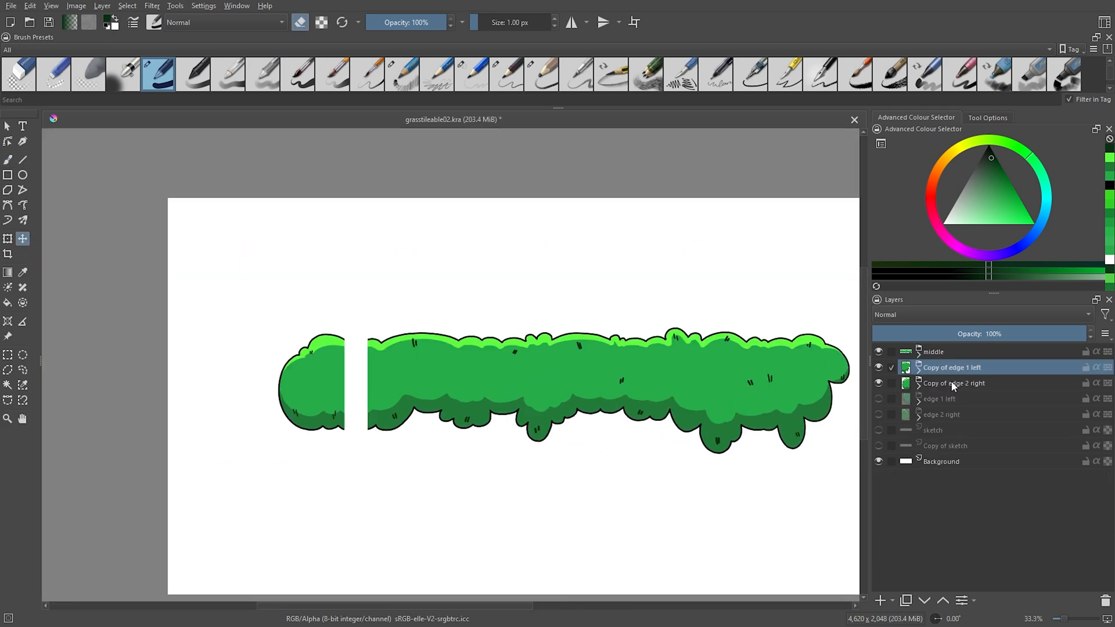
# Select the Copy of edge 2 right group and move it toward the strip's left end.
pyautogui.click(953, 384)
pyautogui.scroll(2, 327, 412)
pyautogui.moveTo(325, 413); pyautogui.dragTo(371, 412)
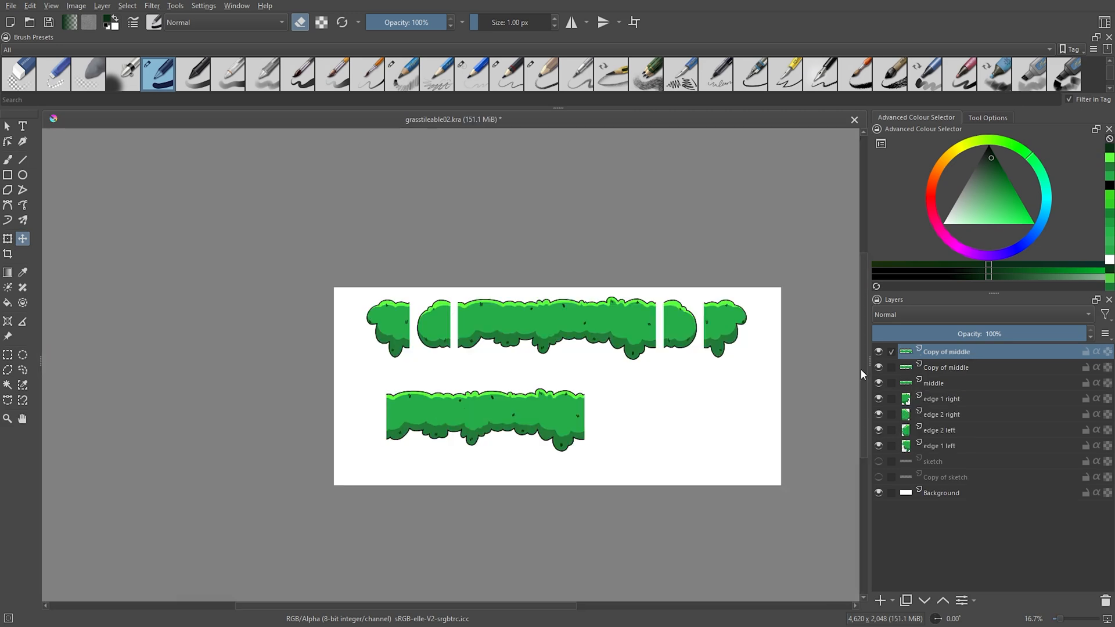
# Duplicate the middle piece and line the copies up end to end as a sample strip below the separate tiles.
pyautogui.hotkey('ctrl', 'j')
pyautogui.scroll(1, 398, 415)
pyautogui.moveTo(398, 416); pyautogui.dragTo(635, 413)
pyautogui.scroll(3, 607, 411)
pyautogui.scroll(-4, 608, 412)
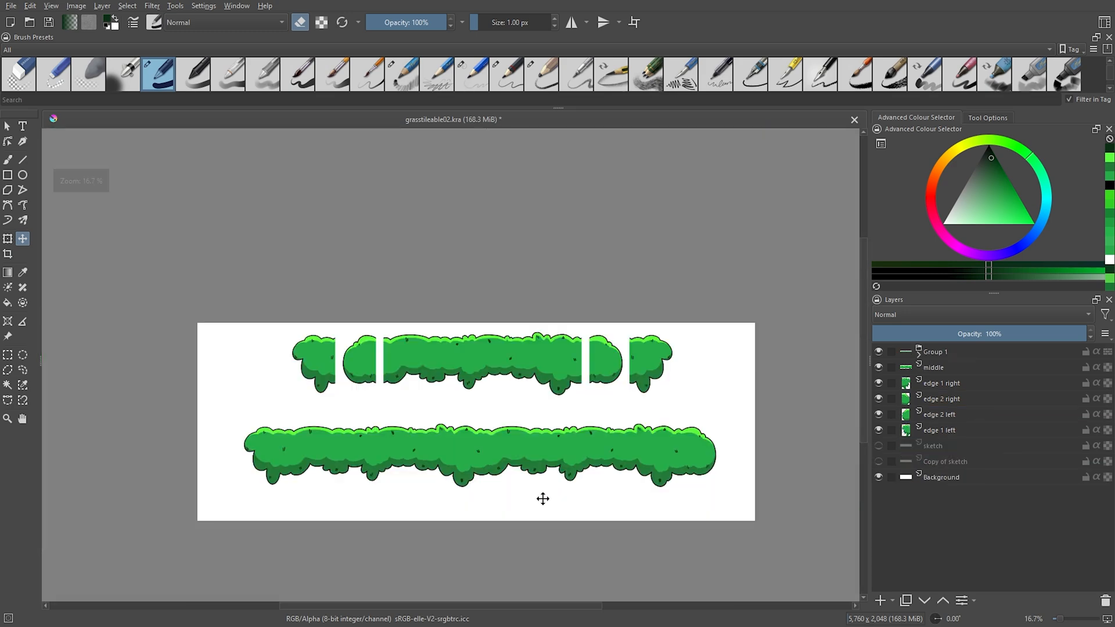
pyautogui.scroll(1, 542, 498)
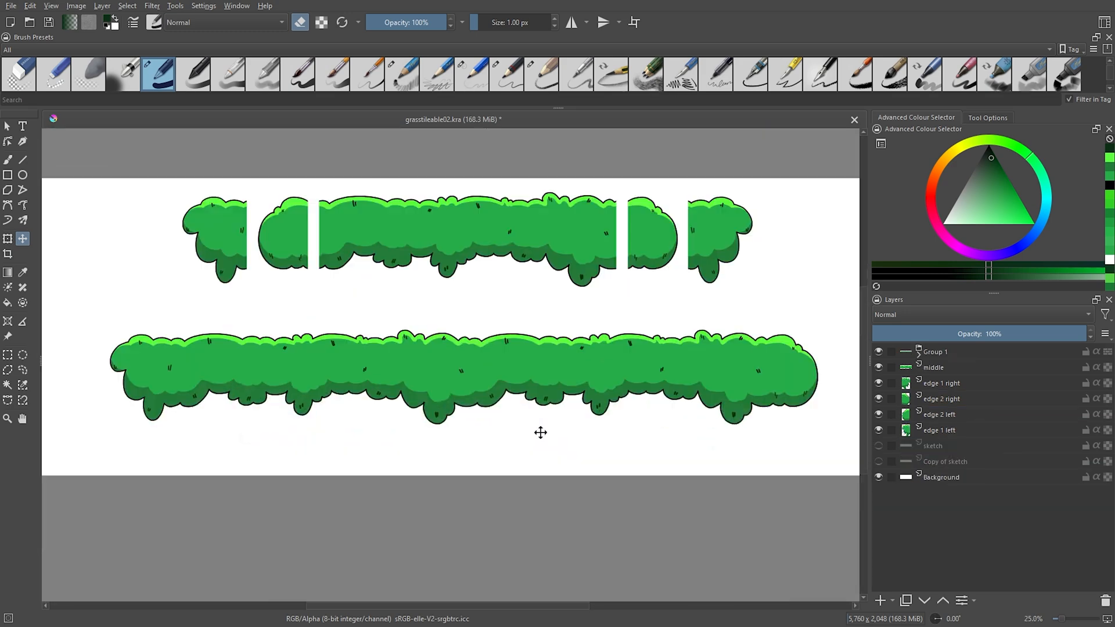
pyautogui.scroll(-1, 544, 482)
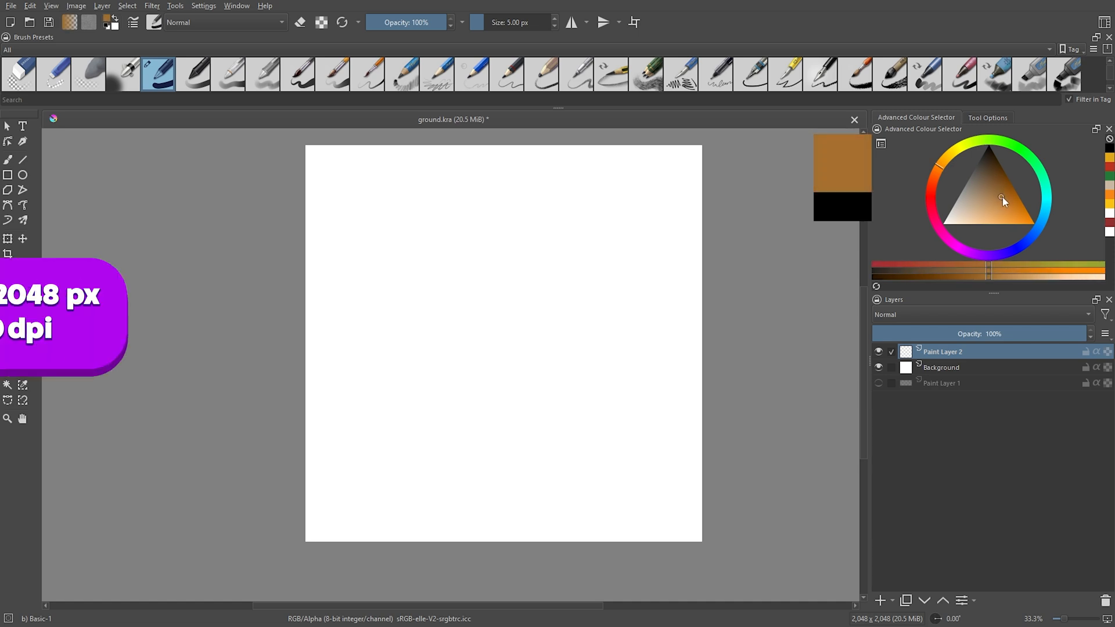
# Switch to ground.kra and fill the new paint layer with an earthy brown.
pyautogui.click(1002, 197)
pyautogui.press('BackSpace')
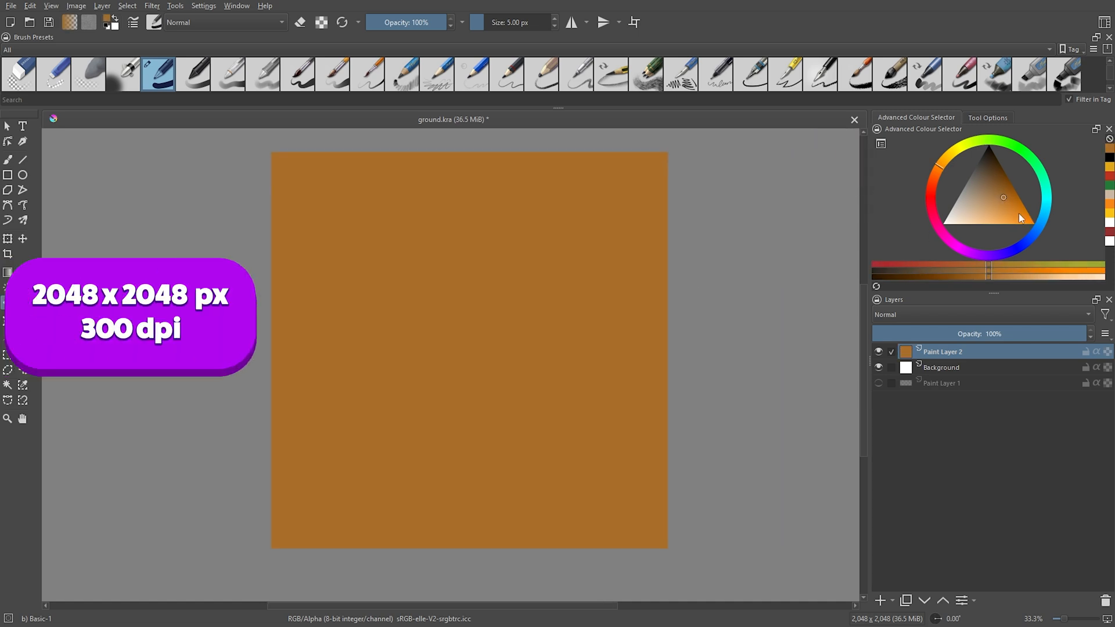
pyautogui.click(1006, 190)
pyautogui.press('BackSpace')
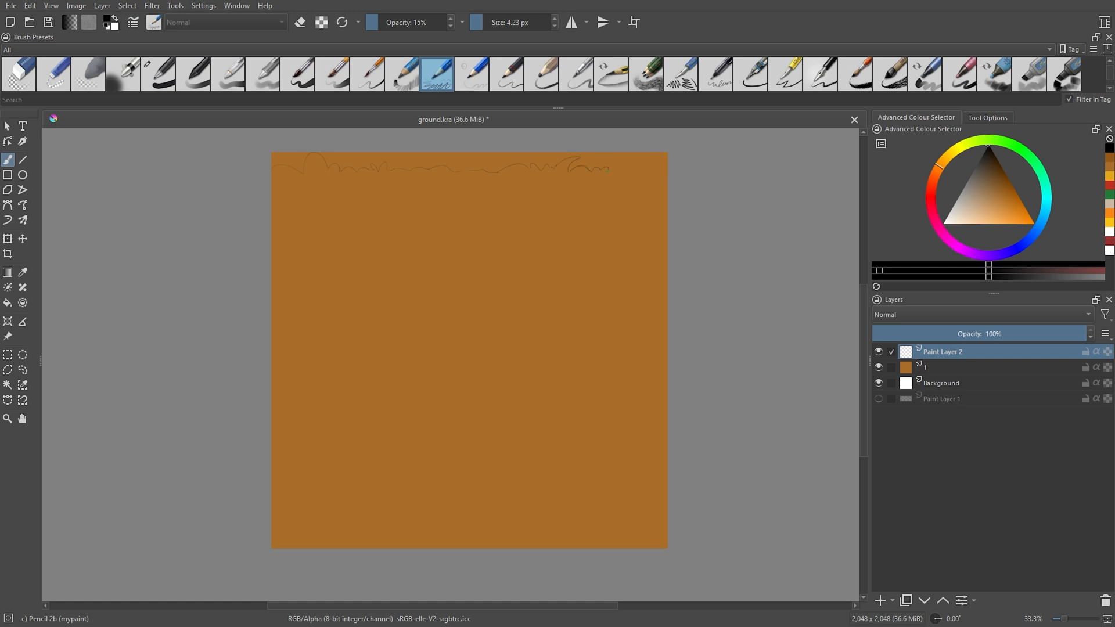
# Sketch the grass strip's wavy edges and several stones over the brown ground, toggling wrap-around mode for the seams.
pyautogui.moveTo(314, 256); pyautogui.dragTo(355, 239)
pyautogui.click(636, 23)
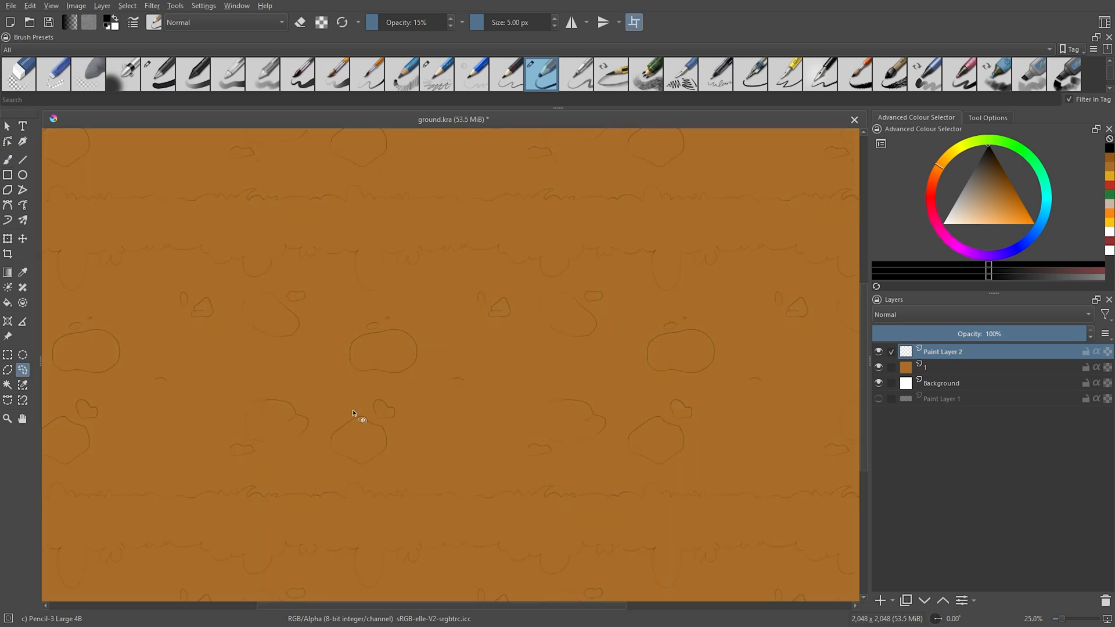
# Shift the sketched lower angular stone toward the middle of the tile with a transform, and clear the selection.
pyautogui.moveTo(354, 413)
pyautogui.mouseDown()
pyautogui.moveTo(381, 403)
pyautogui.moveTo(401, 434)
pyautogui.moveTo(457, 442)
pyautogui.moveTo(452, 427)
pyautogui.mouseUp()
pyautogui.press('t')
pyautogui.hotkey('ctrl', 't')
pyautogui.press('Return')
pyautogui.hotkey('ctrl', 'shift', 'a')
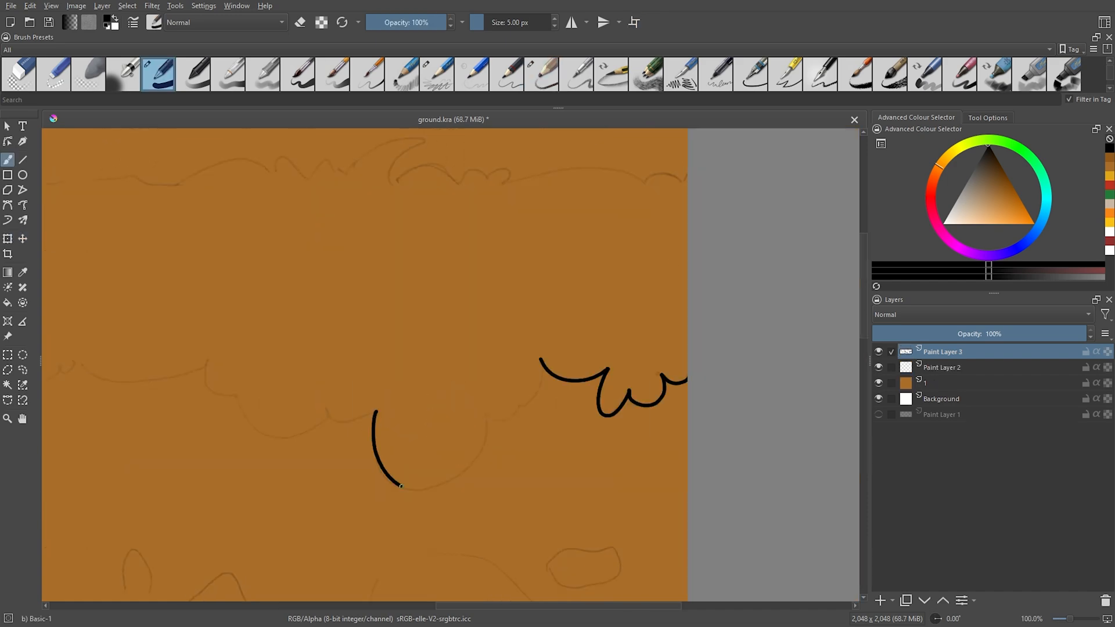
pyautogui.moveTo(401, 415); pyautogui.dragTo(543, 363)
pyautogui.moveTo(407, 357)
pyautogui.mouseDown()
pyautogui.moveTo(441, 392)
pyautogui.moveTo(537, 416)
pyautogui.mouseUp()
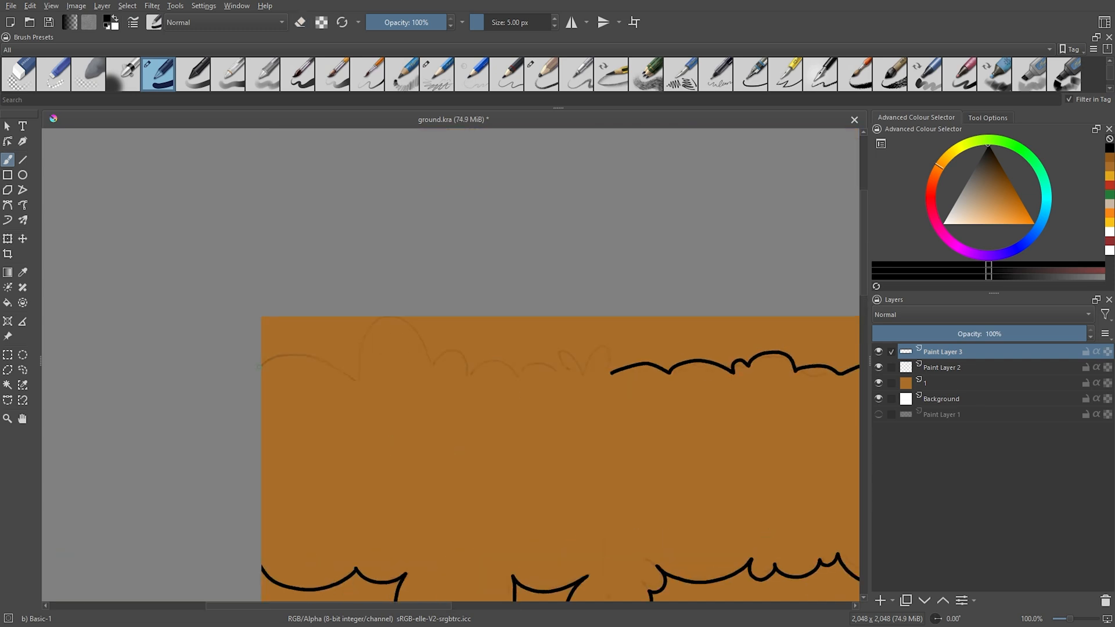
# Ink the grass strip's scalloped lower edge in black with the 5 px brush on Paint Layer 3.
pyautogui.moveTo(262, 365); pyautogui.dragTo(356, 379)
pyautogui.moveTo(356, 378)
pyautogui.mouseDown()
pyautogui.moveTo(436, 367)
pyautogui.moveTo(470, 376)
pyautogui.mouseUp()
pyautogui.moveTo(470, 376); pyautogui.dragTo(521, 373)
pyautogui.moveTo(521, 373)
pyautogui.mouseDown()
pyautogui.moveTo(538, 364)
pyautogui.moveTo(567, 376)
pyautogui.mouseUp()
pyautogui.moveTo(567, 375); pyautogui.dragTo(589, 371)
pyautogui.moveTo(589, 371); pyautogui.dragTo(614, 370)
pyautogui.press('-')
pyautogui.press('-')
pyautogui.press('-')
pyautogui.press('-')
pyautogui.press('-')
pyautogui.press('1')
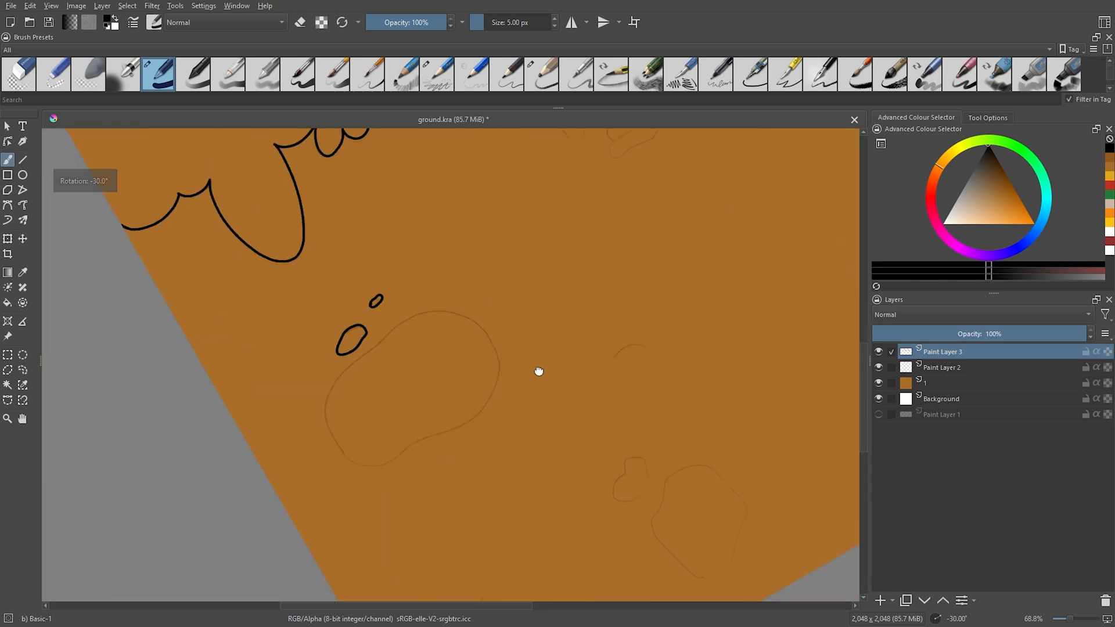
# Ink the large and small stone outlines in black over the sketch on Paint Layer 3.
pyautogui.moveTo(376, 347)
pyautogui.mouseDown()
pyautogui.moveTo(340, 375)
pyautogui.moveTo(470, 421)
pyautogui.moveTo(375, 347)
pyautogui.mouseUp()
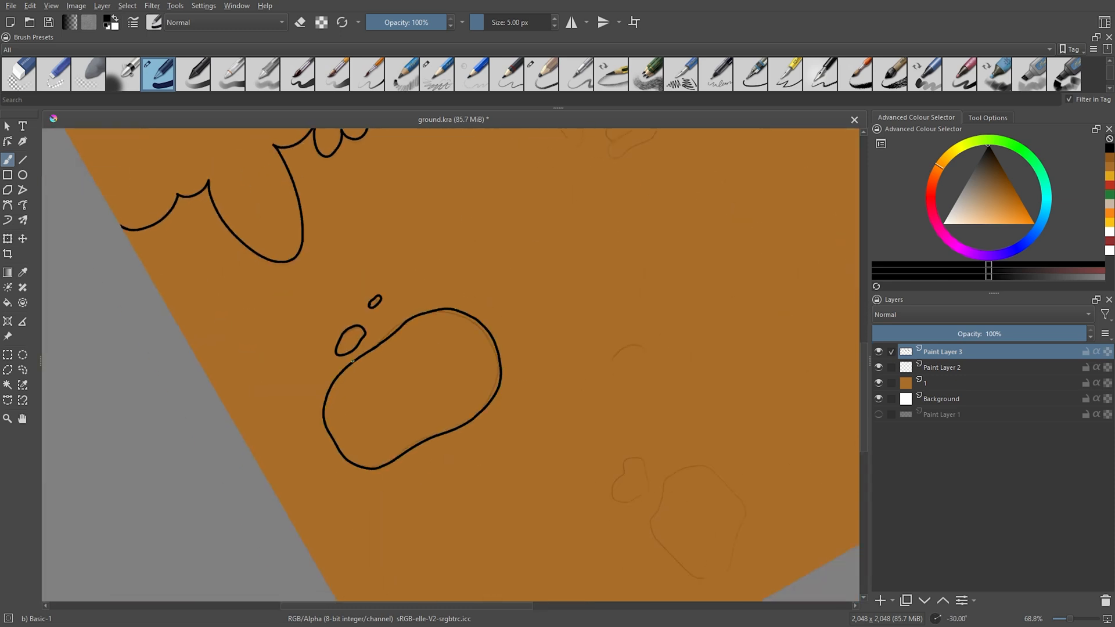
pyautogui.moveTo(292, 451); pyautogui.dragTo(253, 371)
pyautogui.moveTo(351, 263); pyautogui.dragTo(392, 237)
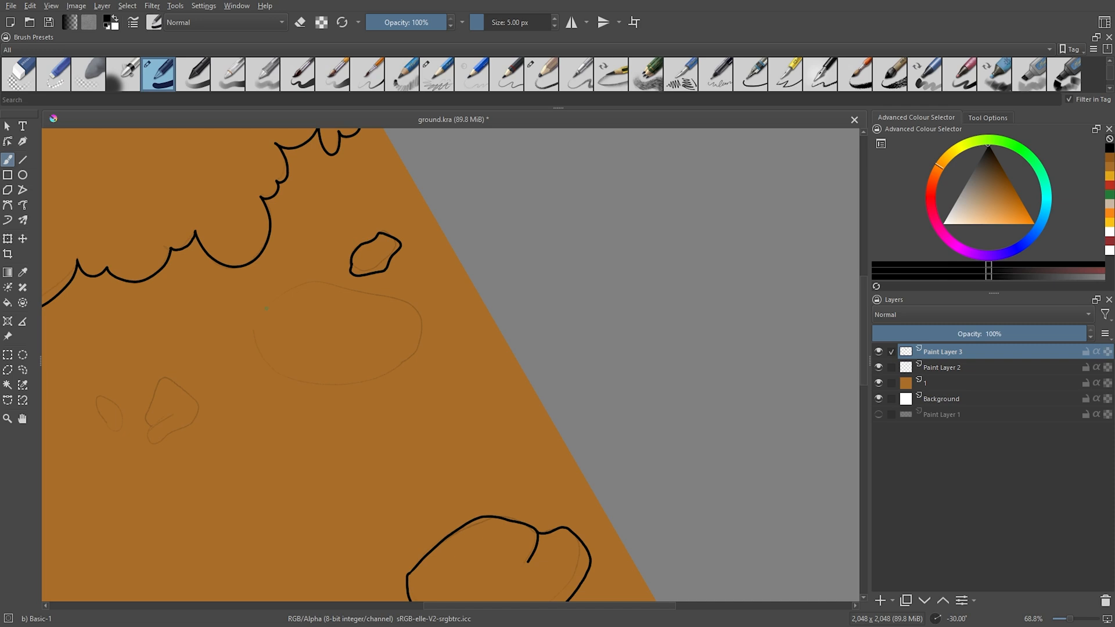
pyautogui.moveTo(266, 308); pyautogui.dragTo(415, 302)
pyautogui.moveTo(416, 302); pyautogui.dragTo(270, 307)
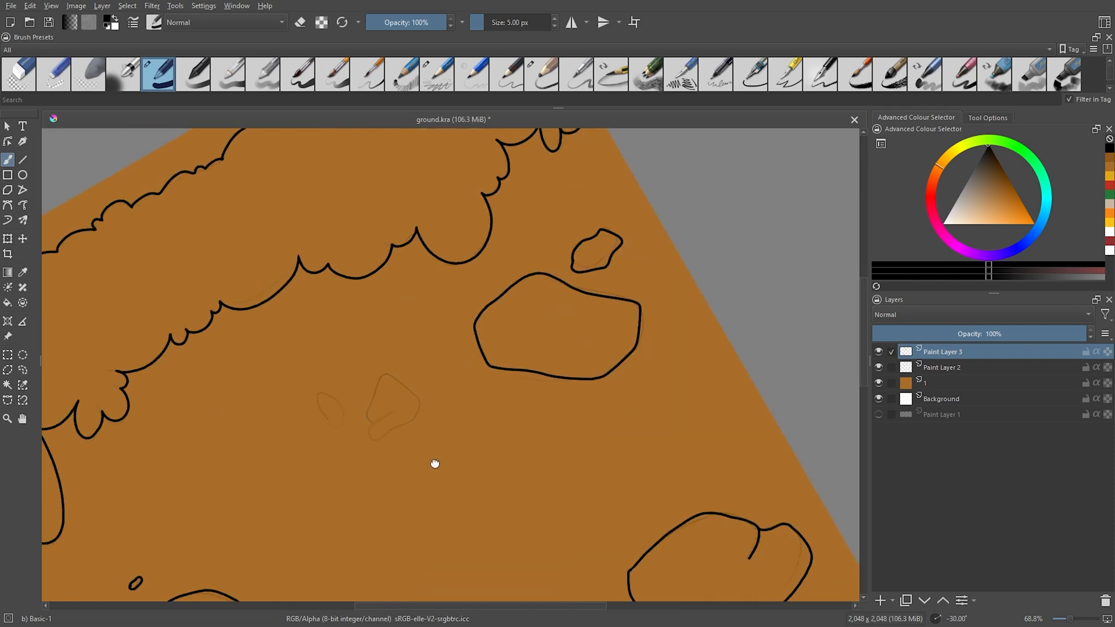
pyautogui.moveTo(372, 423); pyautogui.dragTo(416, 420)
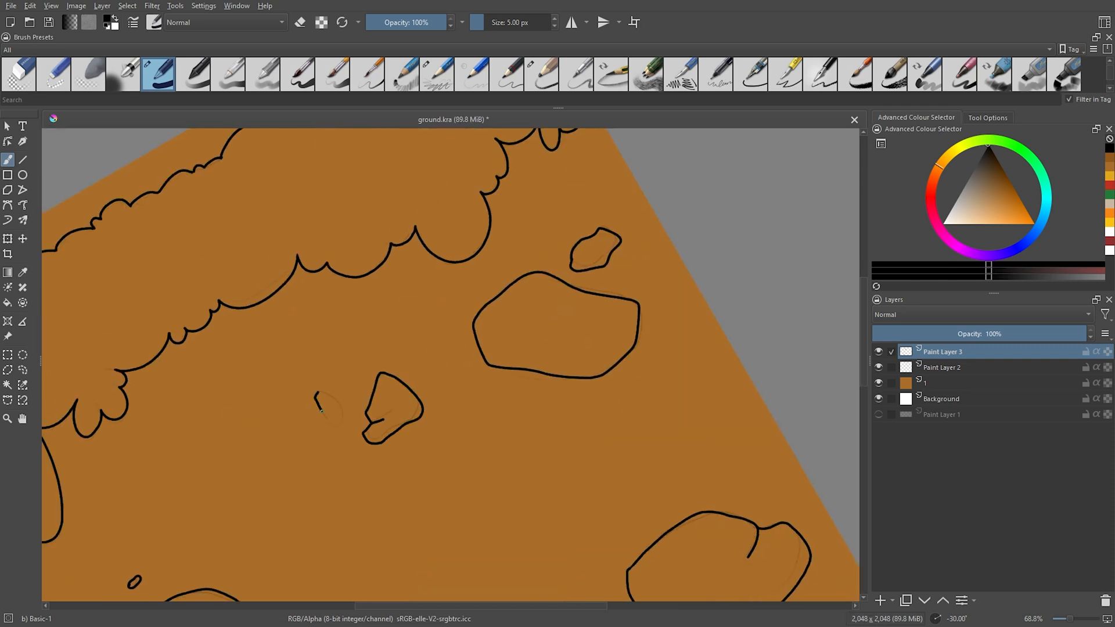
pyautogui.moveTo(315, 398); pyautogui.dragTo(337, 427)
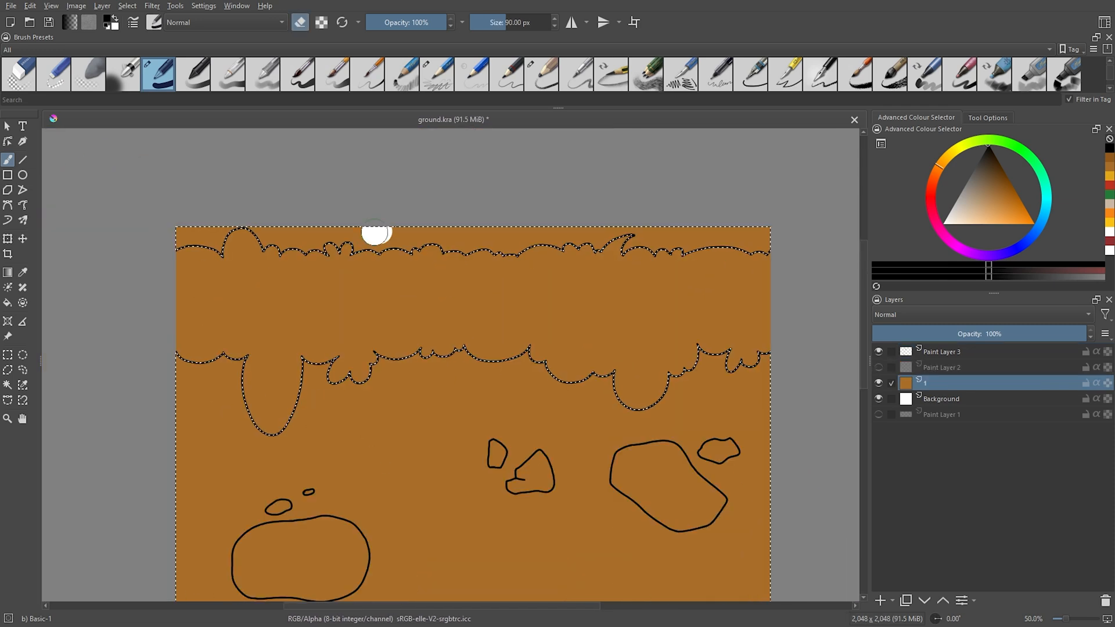
# Rename the paint layer beneath the line art as grass.
pyautogui.moveTo(374, 241); pyautogui.dragTo(766, 244)
pyautogui.doubleClick(938, 367)
pyautogui.write('grass')
pyautogui.press('Return')
# Pick a medium green and fill the grass strip on the grass layer, clearing any selection.
pyautogui.click(1015, 145)
pyautogui.click(1009, 196)
pyautogui.press('f')
pyautogui.click(586, 361)
pyautogui.hotkey('ctrl', 'shift', 'a')
pyautogui.scroll(-2, 586, 361)
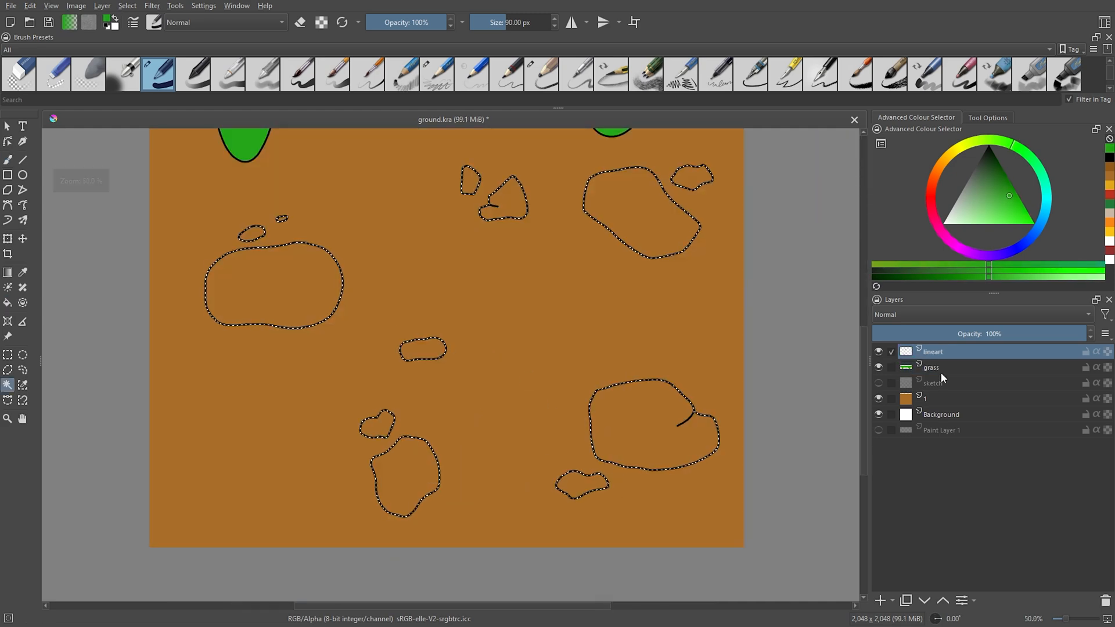
# Pick a dark brown and paint the upper-right stones on Paint Layer 2 within the stone-shaped selection.
pyautogui.scroll(1, 469, 379)
pyautogui.keyDown('ctrl'); pyautogui.click(428, 329); pyautogui.keyUp('ctrl')
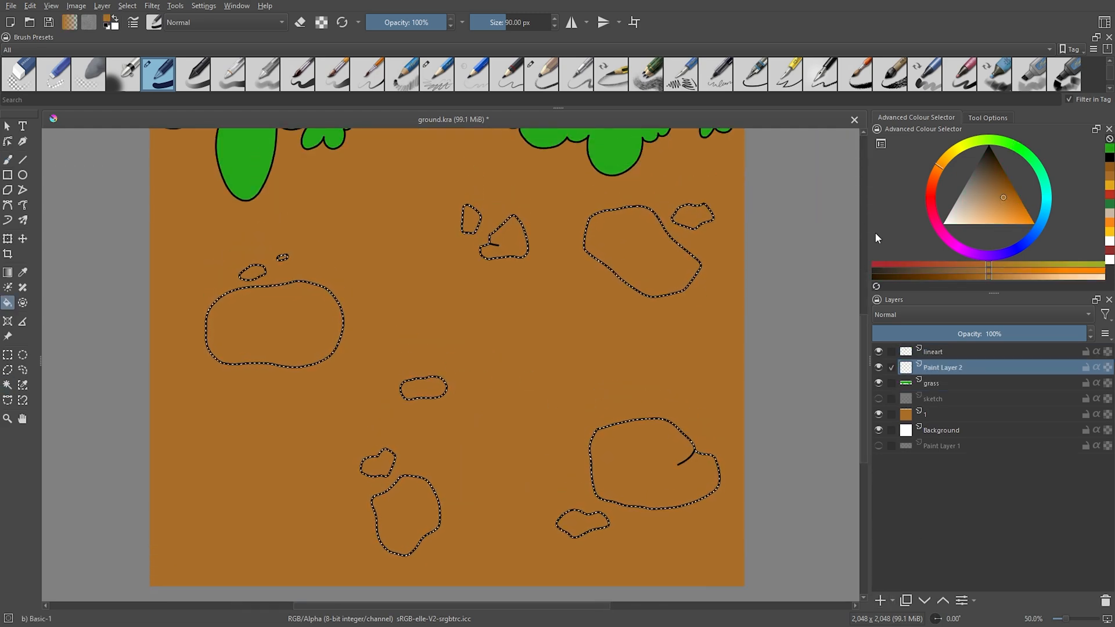
pyautogui.click(936, 171)
pyautogui.click(1005, 190)
pyautogui.press('b')
pyautogui.moveTo(598, 232)
pyautogui.mouseDown()
pyautogui.moveTo(685, 271)
pyautogui.moveTo(668, 284)
pyautogui.mouseUp()
# Fill the remaining selected stones with dark brown using a 188 px brush and check the tiling in wrap-around mode.
pyautogui.press(']')
pyautogui.press(']')
pyautogui.press(']')
pyautogui.press(']')
pyautogui.press(']')
pyautogui.press(']')
pyautogui.press(']')
pyautogui.press(']')
pyautogui.press(']')
pyautogui.press(']')
pyautogui.press(']')
pyautogui.moveTo(510, 254); pyautogui.dragTo(512, 253)
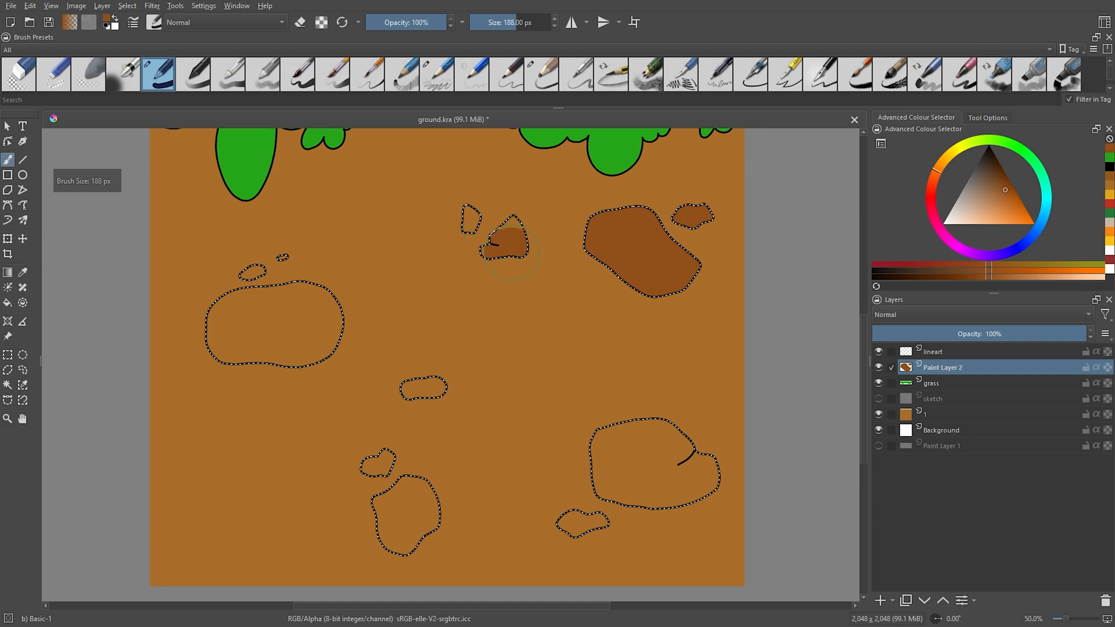
pyautogui.moveTo(233, 308); pyautogui.dragTo(325, 342)
pyautogui.moveTo(378, 465); pyautogui.dragTo(418, 523)
pyautogui.moveTo(615, 442); pyautogui.dragTo(697, 488)
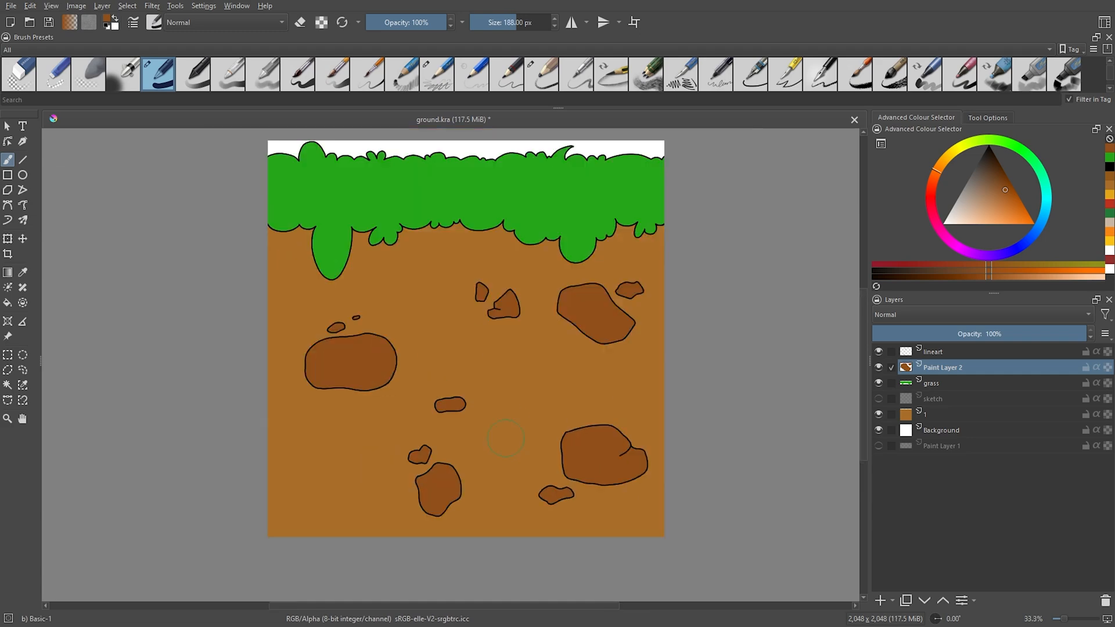
pyautogui.press('w')
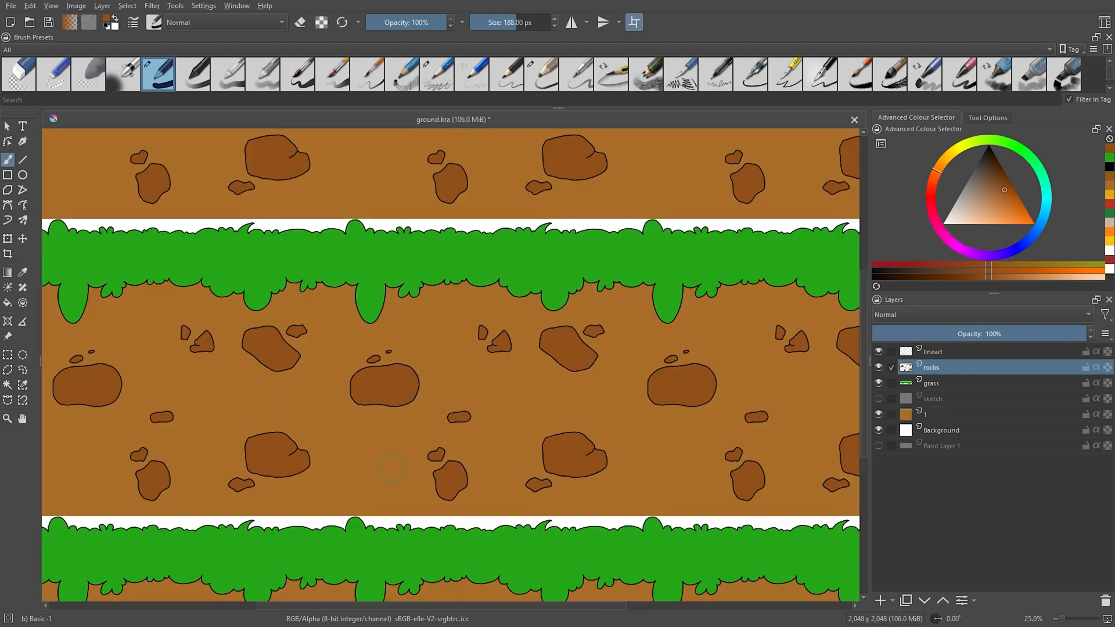
pyautogui.press('-')
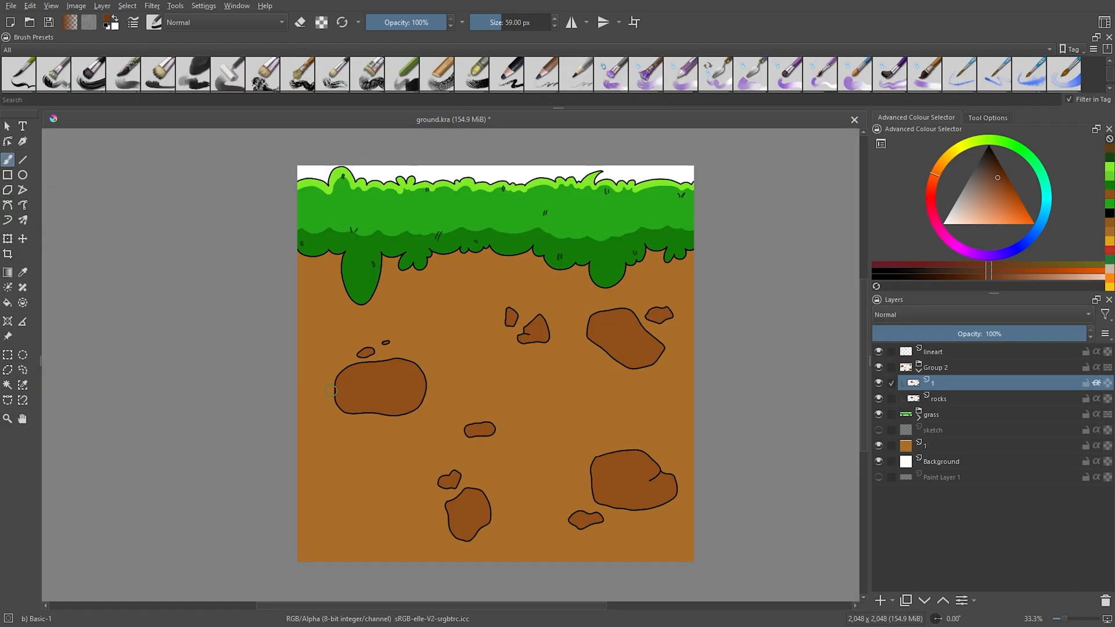
# Shade the lower parts of the stones with a darker brown on layer 1, reducing the brush from 59 px for smaller stones.
pyautogui.moveTo(337, 401)
pyautogui.mouseDown()
pyautogui.moveTo(381, 400)
pyautogui.moveTo(341, 403)
pyautogui.mouseUp()
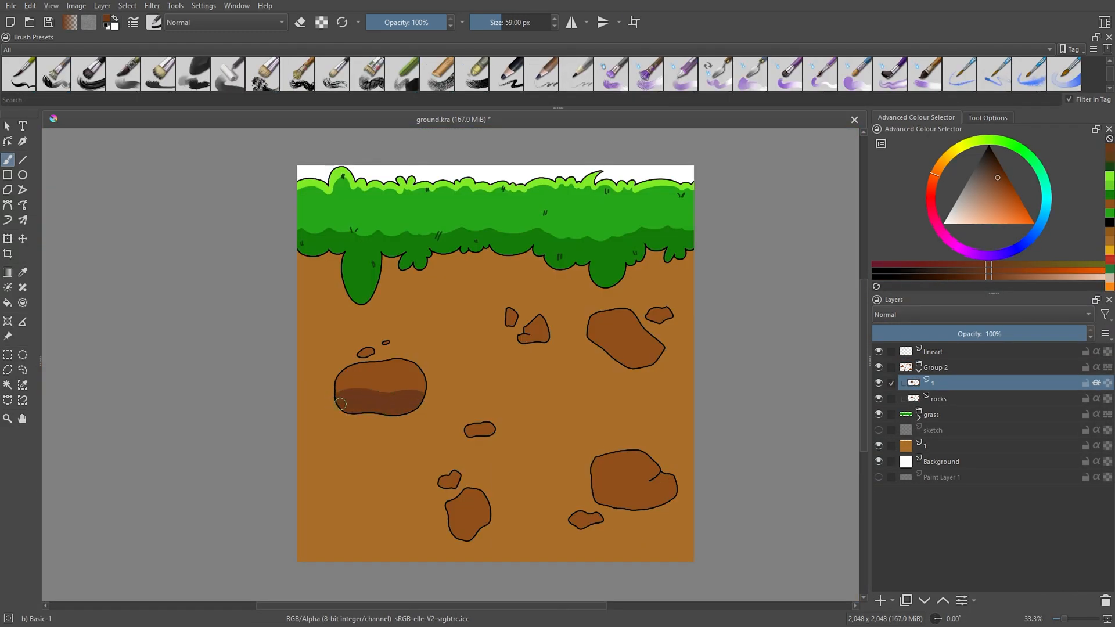
pyautogui.moveTo(610, 331); pyautogui.dragTo(603, 342)
pyautogui.press('[')
pyautogui.moveTo(660, 479)
pyautogui.mouseDown()
pyautogui.moveTo(607, 498)
pyautogui.moveTo(618, 502)
pyautogui.mouseUp()
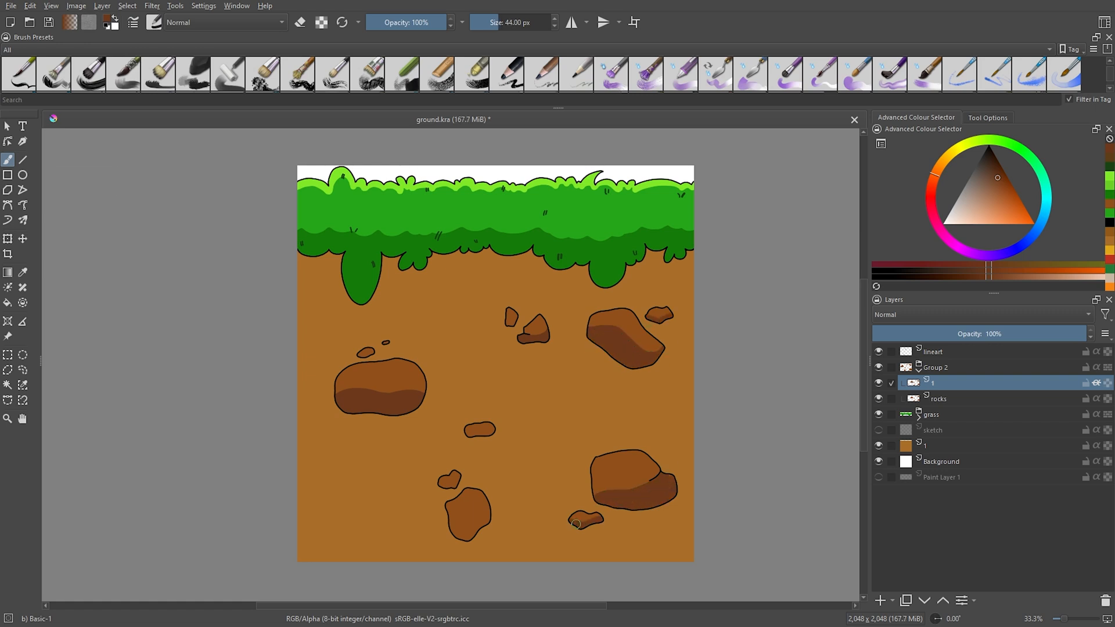
pyautogui.moveTo(440, 484); pyautogui.dragTo(459, 478)
pyautogui.press('[')
pyautogui.press('[')
pyautogui.press('[')
pyautogui.press('[')
pyautogui.press('[')
pyautogui.moveTo(359, 355); pyautogui.dragTo(374, 352)
# Pick an orange-brown and paint highlights along the upper edges of the stones.
pyautogui.click(942, 163)
pyautogui.click(1012, 204)
pyautogui.moveTo(590, 319)
pyautogui.mouseDown()
pyautogui.moveTo(625, 311)
pyautogui.moveTo(644, 328)
pyautogui.mouseUp()
pyautogui.moveTo(648, 313); pyautogui.dragTo(669, 310)
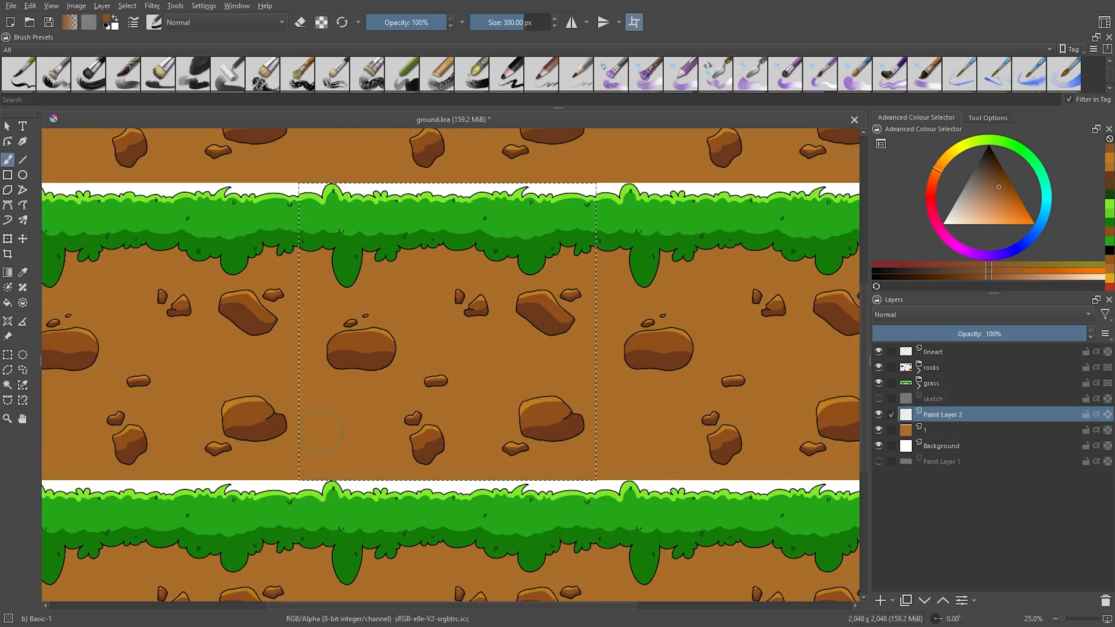
# Paint a wavy soil band across the ground, undoing the unwanted strokes.
pyautogui.moveTo(309, 395)
pyautogui.mouseDown()
pyautogui.moveTo(478, 433)
pyautogui.moveTo(616, 417)
pyautogui.mouseUp()
pyautogui.hotkey('ctrl', 'z')
pyautogui.click(303, 394)
pyautogui.hotkey('ctrl', 'z')
pyautogui.moveTo(303, 405)
pyautogui.mouseDown()
pyautogui.moveTo(456, 435)
pyautogui.moveTo(627, 402)
pyautogui.mouseUp()
pyautogui.moveTo(303, 317)
pyautogui.mouseDown()
pyautogui.moveTo(321, 329)
pyautogui.moveTo(596, 314)
pyautogui.mouseUp()
pyautogui.hotkey('ctrl', 'z')
# Clear the selection and shape the wavy dark brown soil bands on Paint Layer 2 with the brush reduced to 59 px.
pyautogui.scroll(-2, 624, 325)
pyautogui.scroll(3, 511, 332)
pyautogui.press('4')
pyautogui.press('4')
pyautogui.press('4')
pyautogui.press('[')
pyautogui.press('[')
pyautogui.press('[')
pyautogui.press('[')
pyautogui.press('[')
pyautogui.hotkey('ctrl', 'shift', 'a')
pyautogui.press('[')
pyautogui.press('[')
pyautogui.press('[')
pyautogui.press('[')
pyautogui.press('[')
pyautogui.press('[')
pyautogui.press('[')
pyautogui.press('[')
pyautogui.press('[')
pyautogui.press('[')
pyautogui.press('[')
pyautogui.press('[')
pyautogui.press('[')
pyautogui.press('[')
pyautogui.press('[')
pyautogui.press('[')
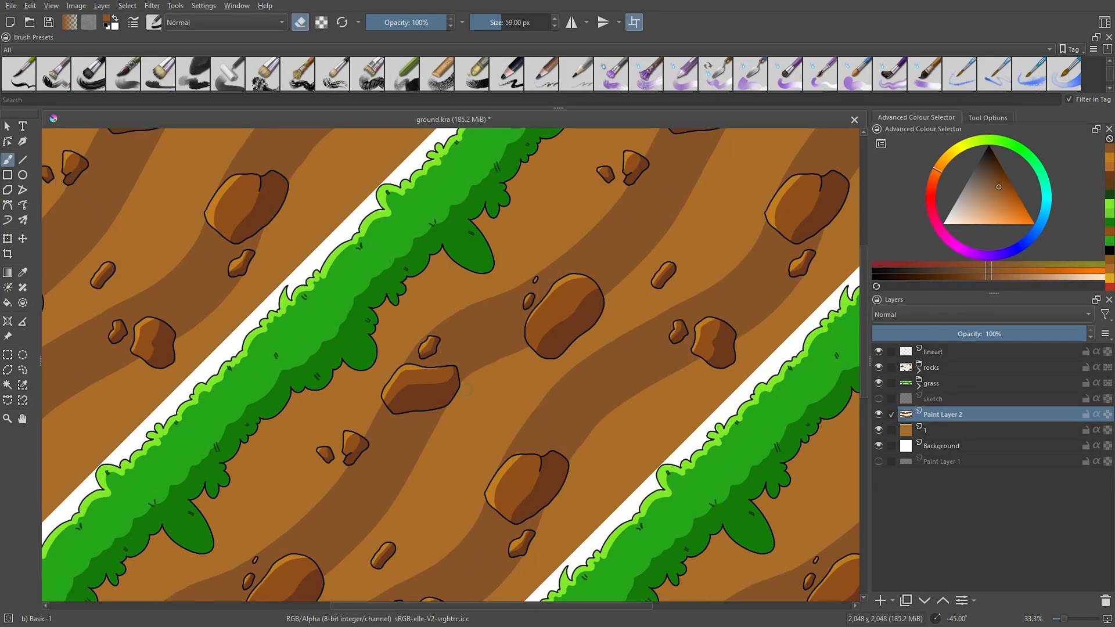
# Touch up the edges of the wavy soil bands with the 59 px brush, undo unwanted strokes, and save the drawing.
pyautogui.moveTo(446, 407)
pyautogui.mouseDown()
pyautogui.moveTo(413, 474)
pyautogui.moveTo(524, 348)
pyautogui.mouseUp()
pyautogui.hotkey('ctrl', 'z')
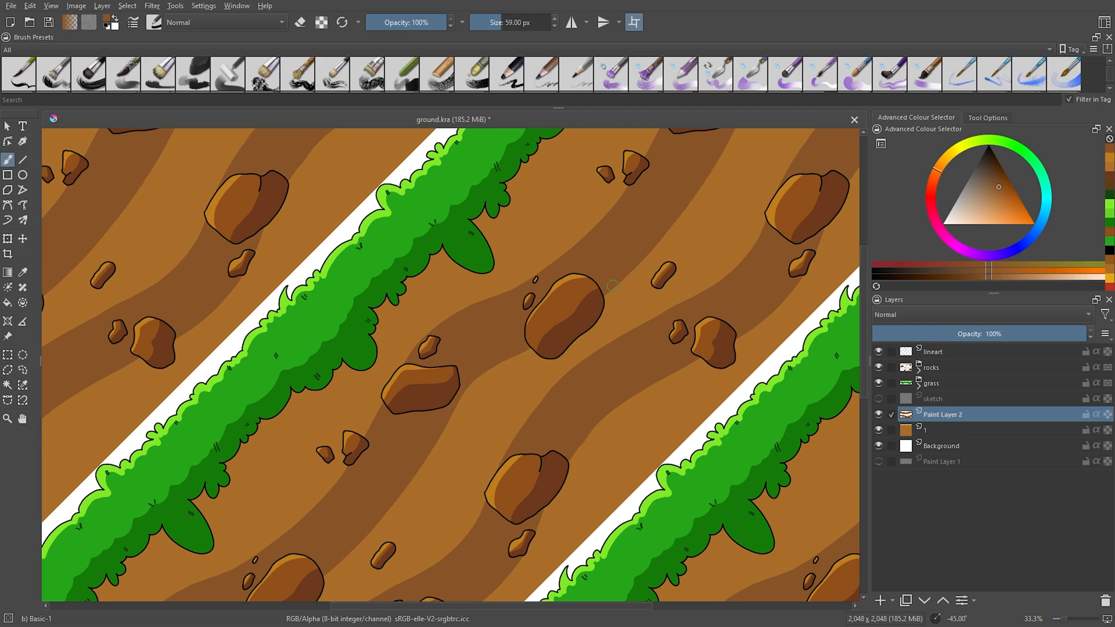
pyautogui.moveTo(427, 329); pyautogui.dragTo(380, 413)
pyautogui.moveTo(360, 457); pyautogui.dragTo(299, 522)
pyautogui.hotkey('ctrl', 'z')
pyautogui.press('5')
pyautogui.hotkey('ctrl', 's')
# Dab small oval soil spots on the light ground areas with a brush reduced to 22 px and check them in wrap-around mode.
pyautogui.press('w')
pyautogui.press('e')
pyautogui.click(981, 280)
pyautogui.moveTo(637, 266); pyautogui.dragTo(644, 266)
pyautogui.moveTo(548, 419); pyautogui.dragTo(561, 417)
pyautogui.press('[')
pyautogui.press('[')
pyautogui.press('[')
pyautogui.press('[')
pyautogui.press('[')
pyautogui.press('[')
pyautogui.press('[')
pyautogui.press('[')
pyautogui.press('[')
pyautogui.click(567, 428)
pyautogui.press('[')
pyautogui.press('[')
pyautogui.press('w')
pyautogui.press('-')
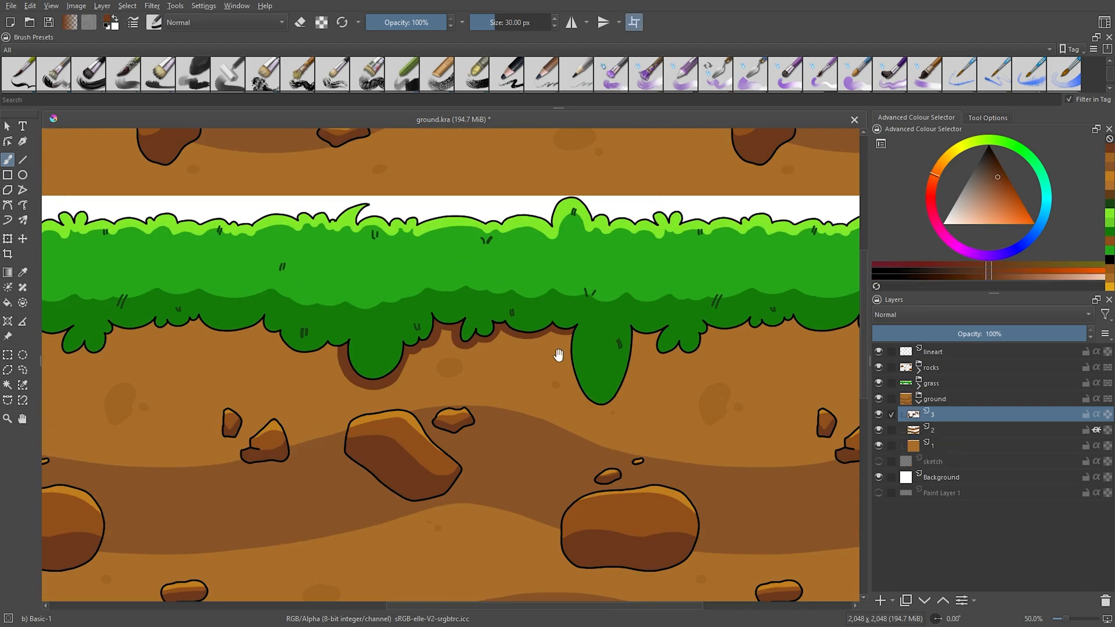
# Paint a reddish-brown shadow beneath the grass's lower edge on layer 3 of the ground group with the 30 px brush.
pyautogui.moveTo(558, 356)
pyautogui.mouseDown()
pyautogui.moveTo(579, 394)
pyautogui.moveTo(572, 334)
pyautogui.moveTo(695, 352)
pyautogui.moveTo(704, 332)
pyautogui.moveTo(747, 327)
pyautogui.mouseUp()
pyautogui.moveTo(279, 286); pyautogui.dragTo(498, 305)
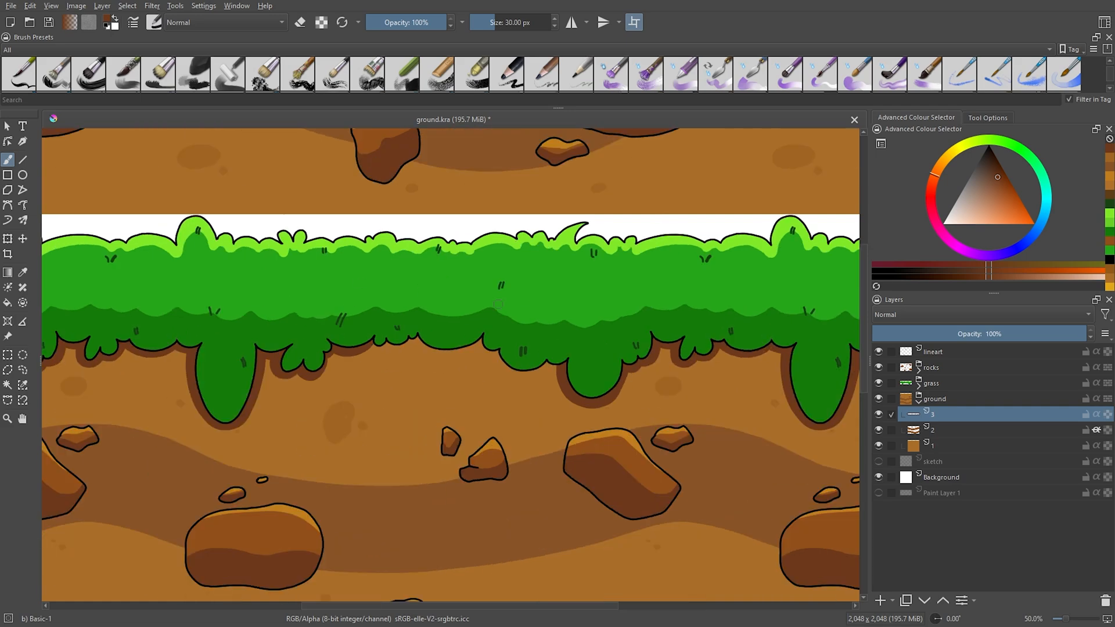
pyautogui.moveTo(412, 331)
pyautogui.mouseDown()
pyautogui.moveTo(488, 342)
pyautogui.moveTo(552, 375)
pyautogui.mouseUp()
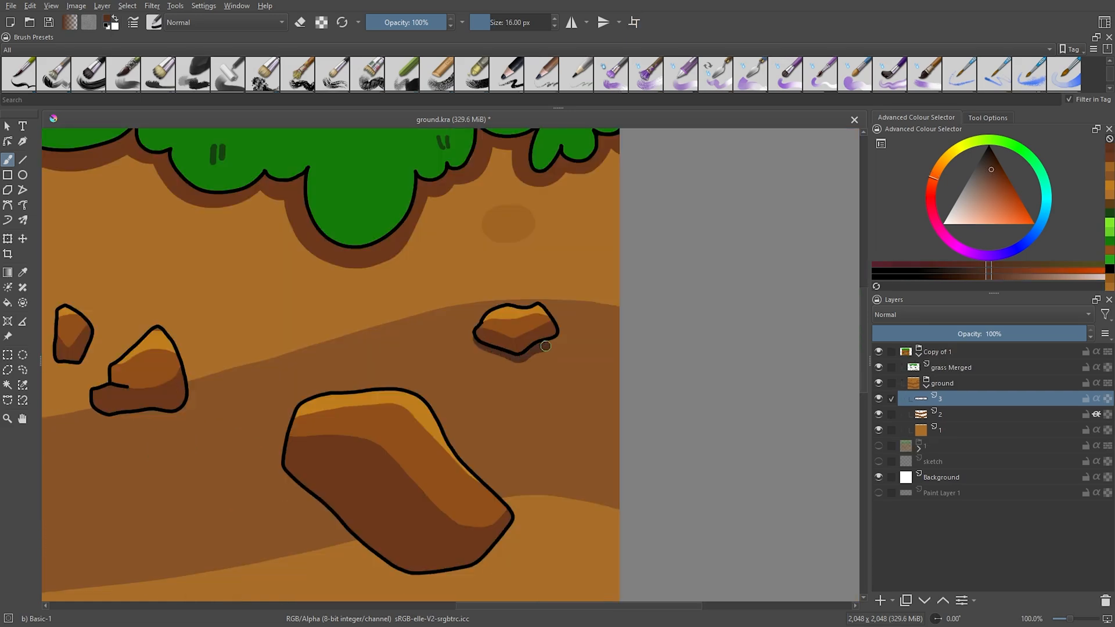
# Paint dark brown shadows beneath the stones on layer 3 of the ground group, reducing the brush from 16 to 12 px.
pyautogui.moveTo(357, 427); pyautogui.dragTo(377, 296)
pyautogui.moveTo(305, 313)
pyautogui.mouseDown()
pyautogui.moveTo(414, 440)
pyautogui.moveTo(530, 388)
pyautogui.mouseUp()
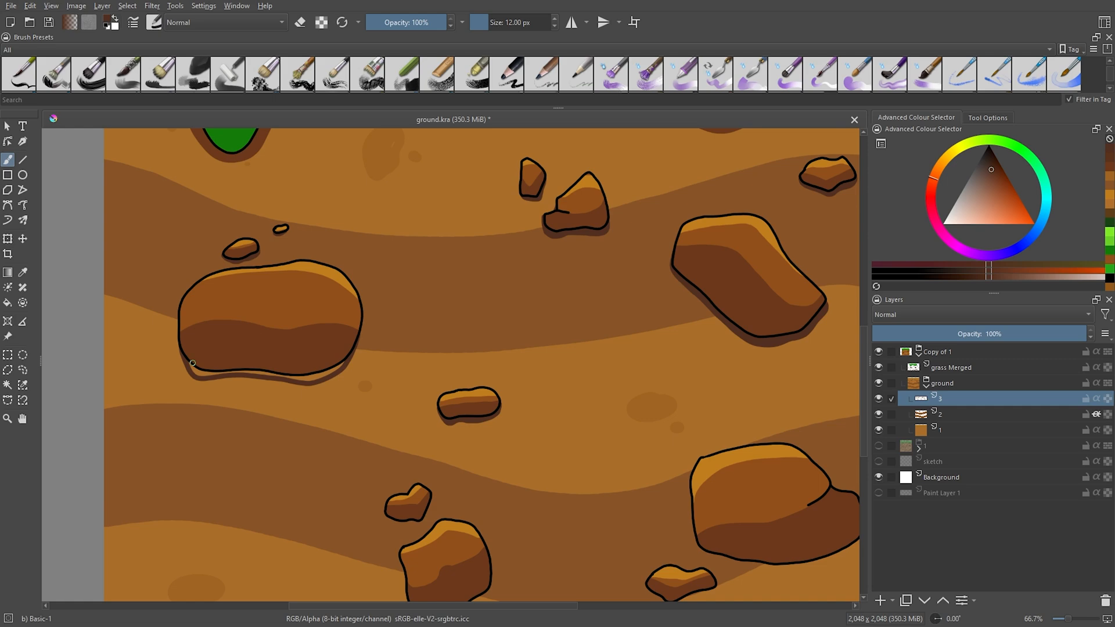
pyautogui.hotkey('ctrl', ']')
pyautogui.hotkey('ctrl', ']')
pyautogui.moveTo(232, 241)
pyautogui.mouseDown()
pyautogui.moveTo(335, 308)
pyautogui.moveTo(362, 311)
pyautogui.mouseUp()
pyautogui.moveTo(349, 430); pyautogui.dragTo(385, 321)
pyautogui.moveTo(336, 430)
pyautogui.mouseDown()
pyautogui.moveTo(332, 472)
pyautogui.moveTo(403, 473)
pyautogui.mouseUp()
pyautogui.moveTo(356, 356); pyautogui.dragTo(370, 373)
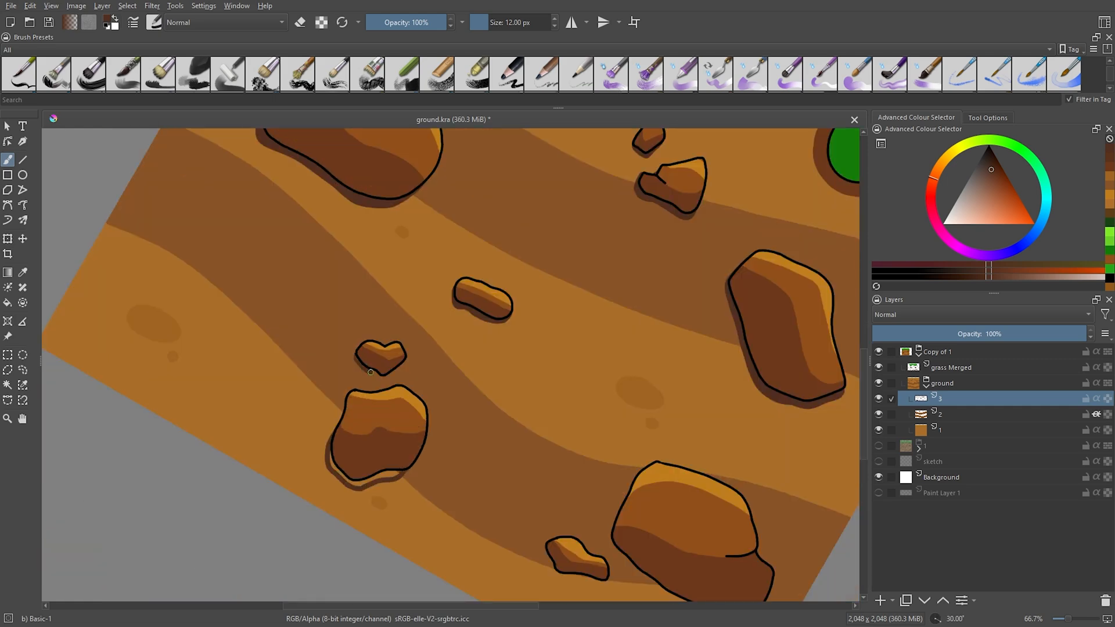
pyautogui.scroll(-3, 393, 475)
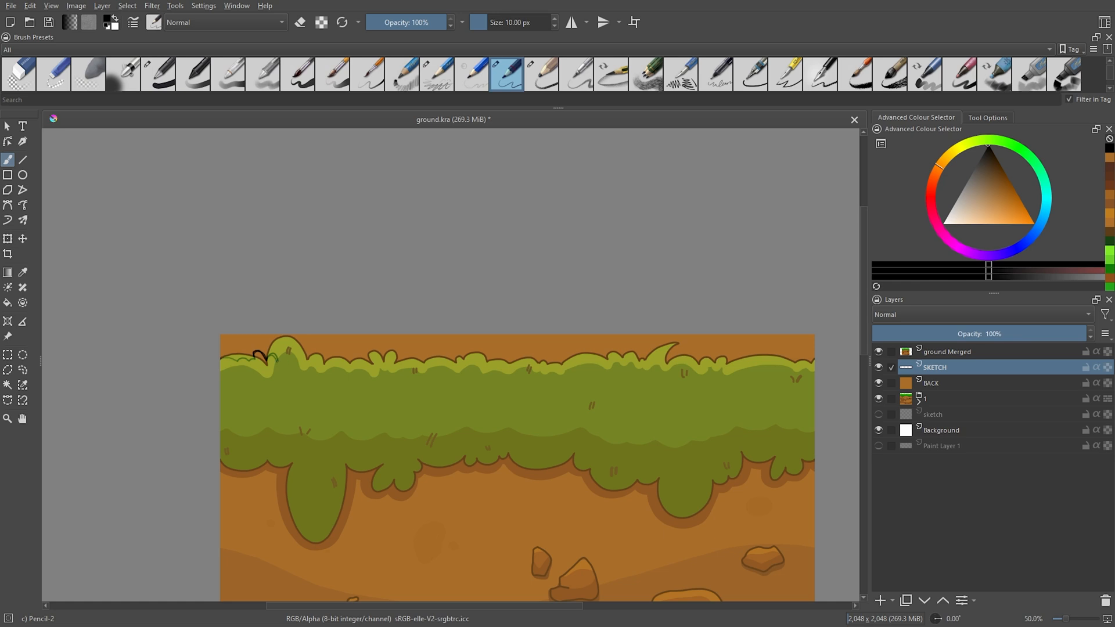
pyautogui.moveTo(287, 360); pyautogui.dragTo(459, 350)
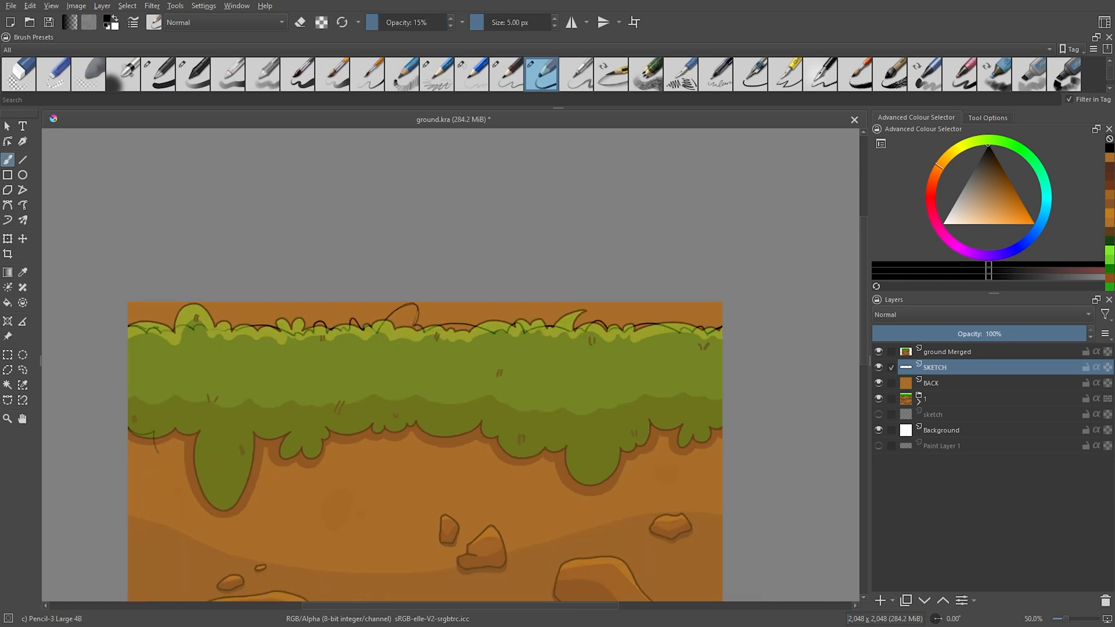
# Sketch a second ground tile's grass edges and stones on the SKETCH layer, using the first tile as a faded guide.
pyautogui.moveTo(159, 453)
pyautogui.mouseDown()
pyautogui.moveTo(214, 414)
pyautogui.moveTo(233, 427)
pyautogui.moveTo(434, 443)
pyautogui.mouseUp()
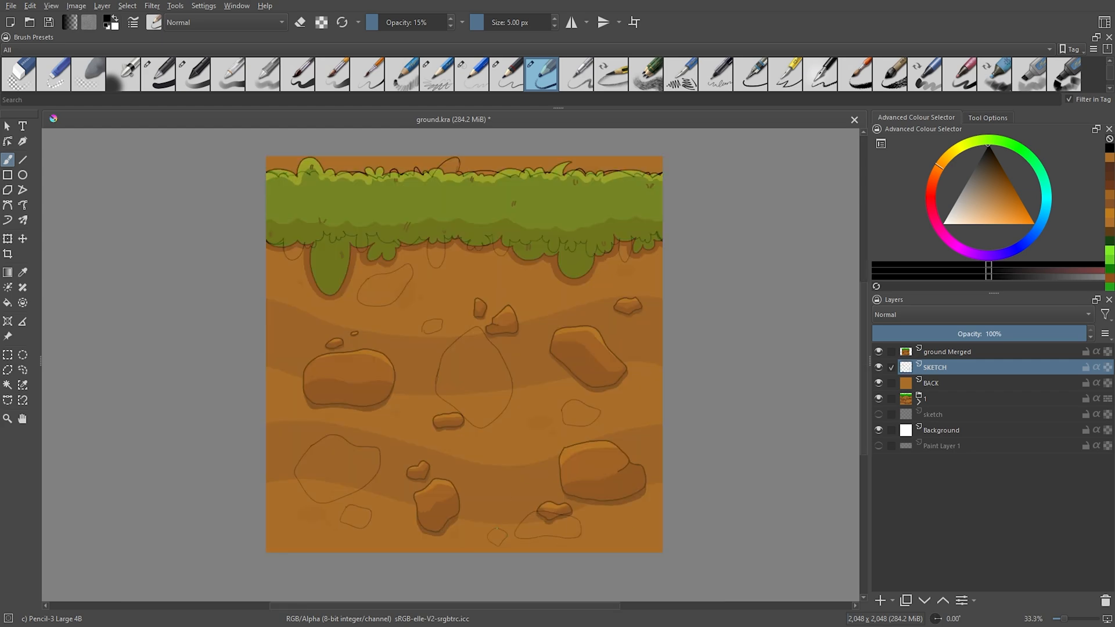
pyautogui.moveTo(497, 529); pyautogui.dragTo(442, 480)
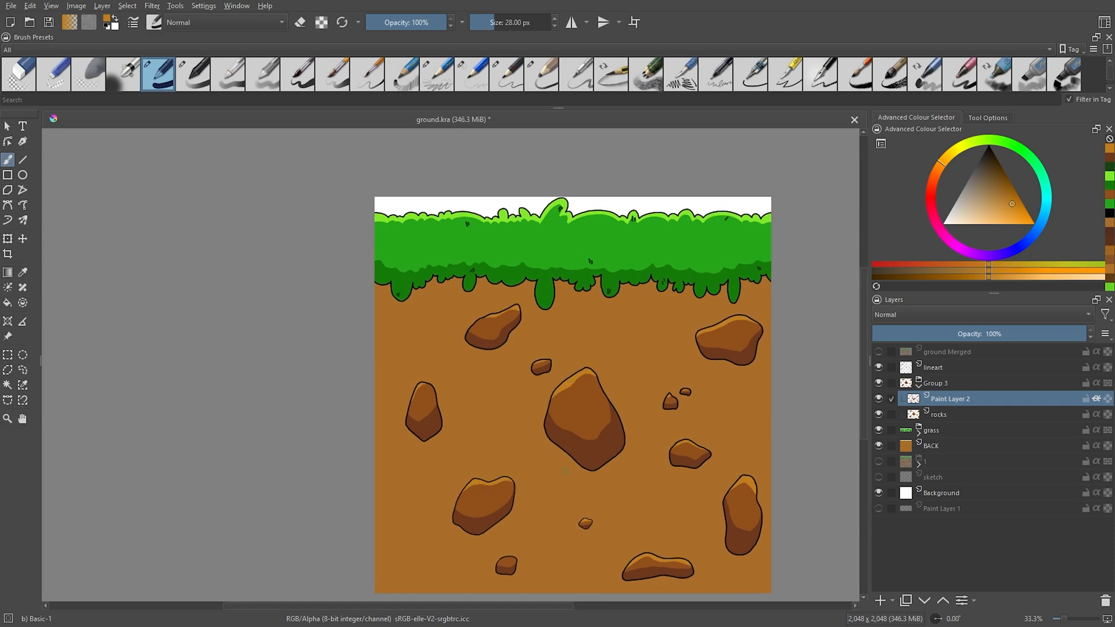
# Paint wavy darker brown soil bands on Paint Layer 3 of the second tile, aligned with the first tile's bands.
pyautogui.press('-')
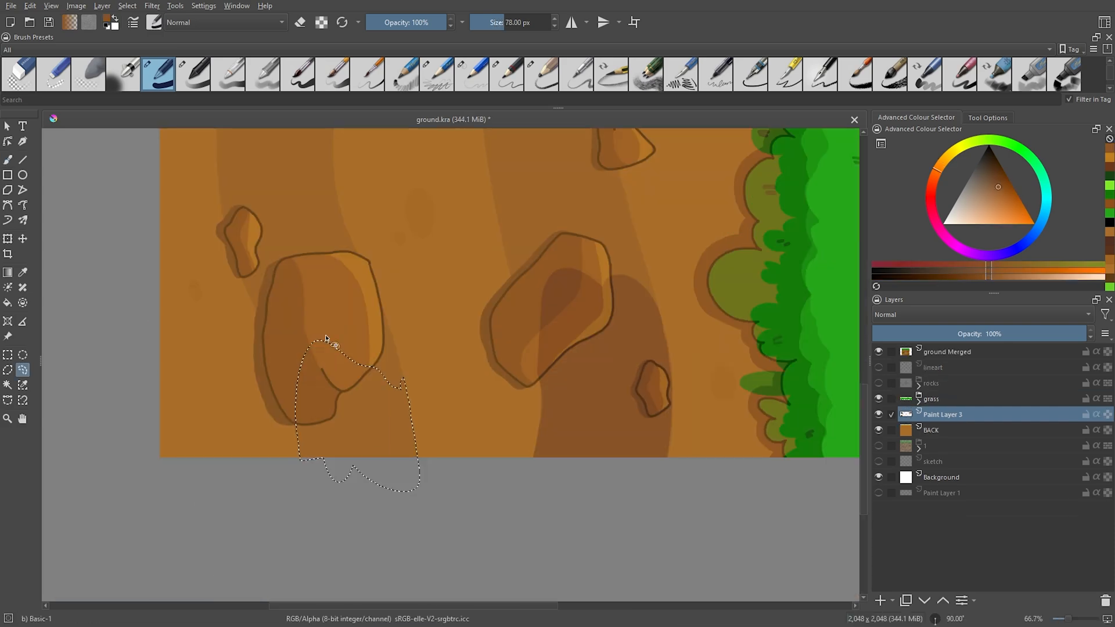
pyautogui.moveTo(323, 343); pyautogui.dragTo(395, 465)
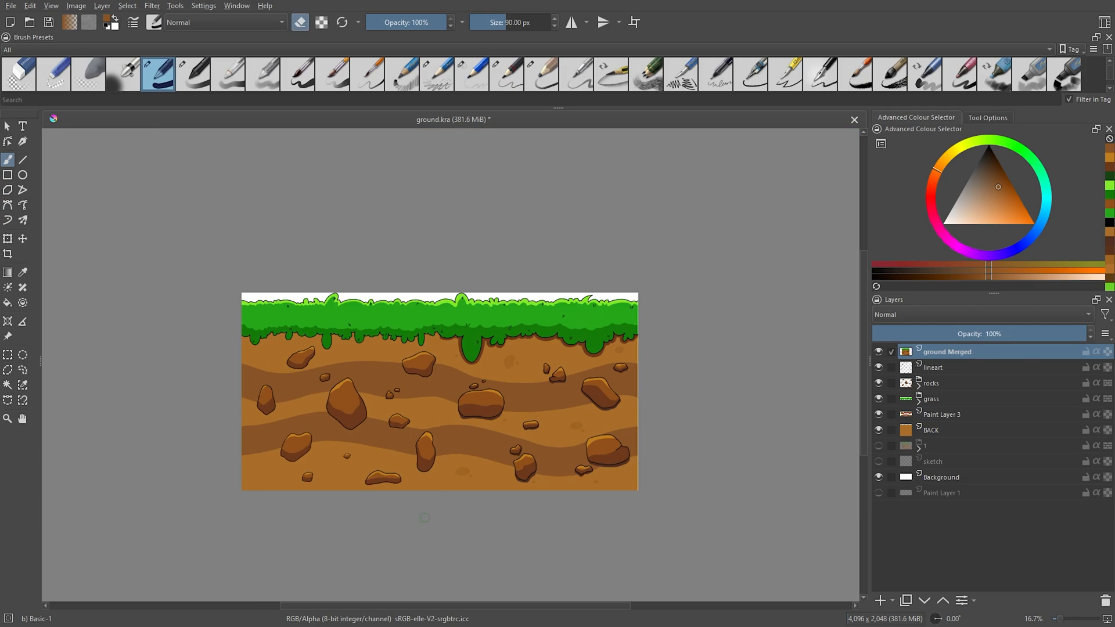
pyautogui.press('-')
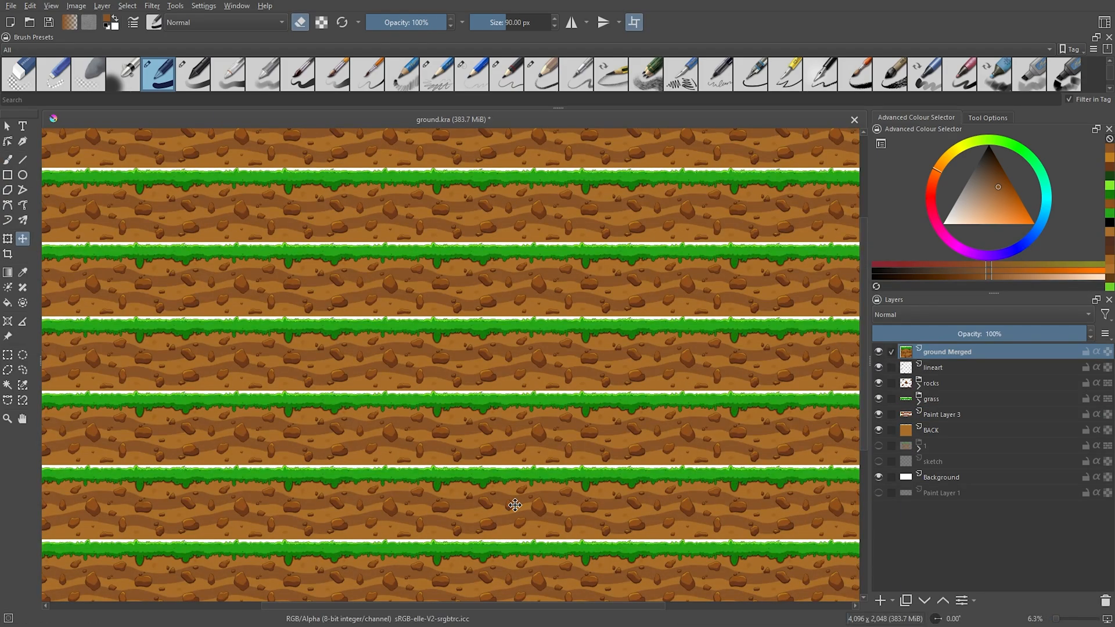
# Hide Paint Layer 3 and make the BACK layer active.
pyautogui.scroll(3, 515, 505)
pyautogui.click(878, 414)
pyautogui.click(900, 433)
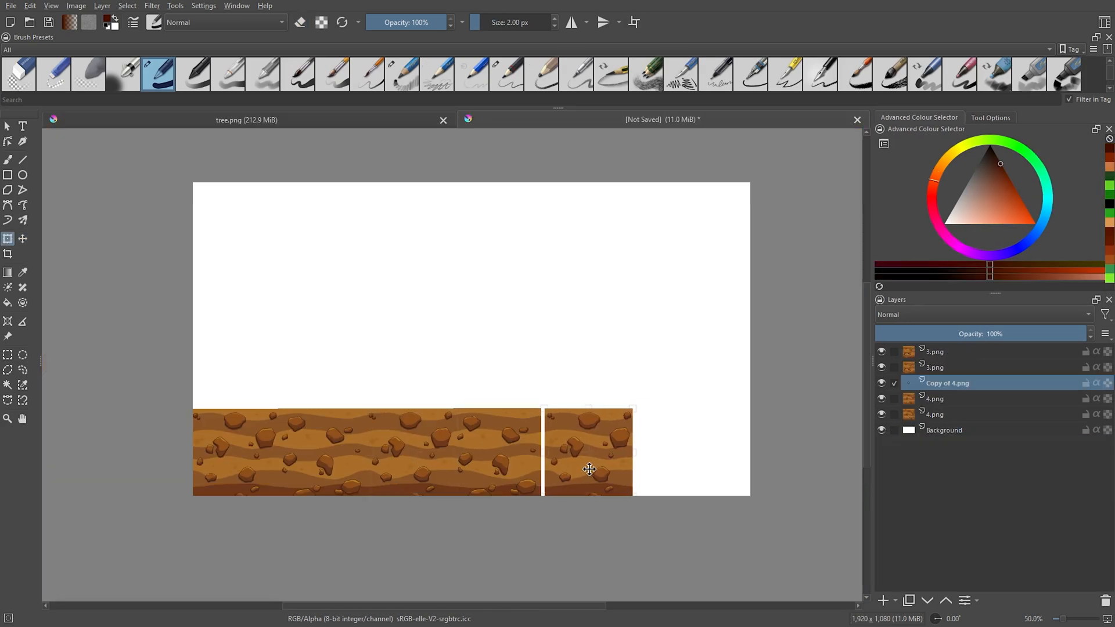
pyautogui.moveTo(587, 466); pyautogui.dragTo(705, 444)
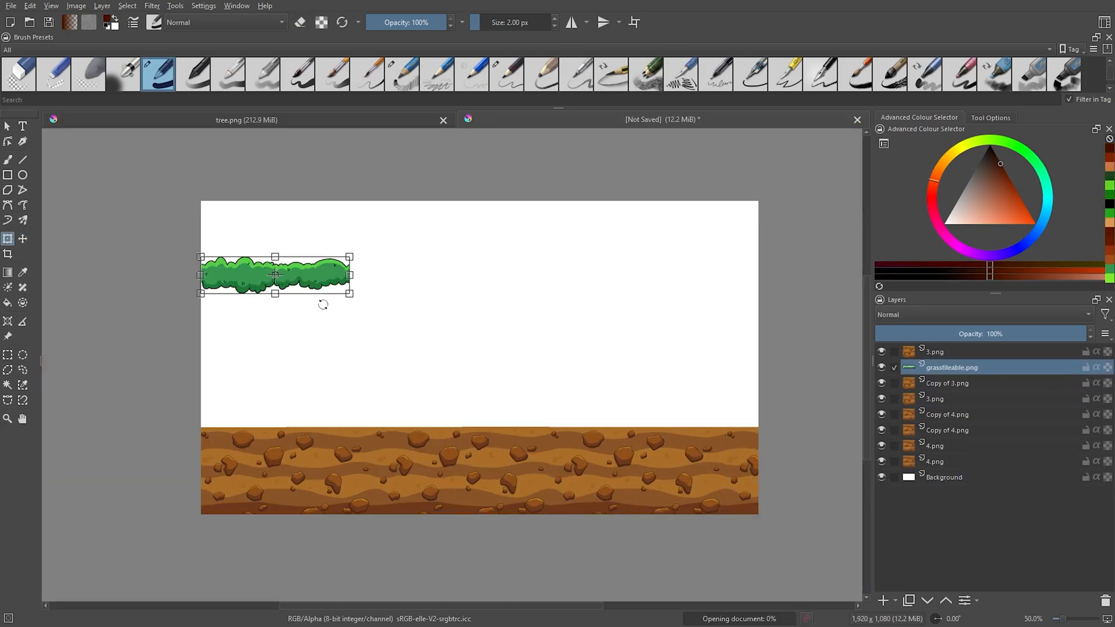
# Position the grasstileable.png strip and its copy along the upper edge of the assembled ground tiles.
pyautogui.moveTo(302, 276); pyautogui.dragTo(302, 395)
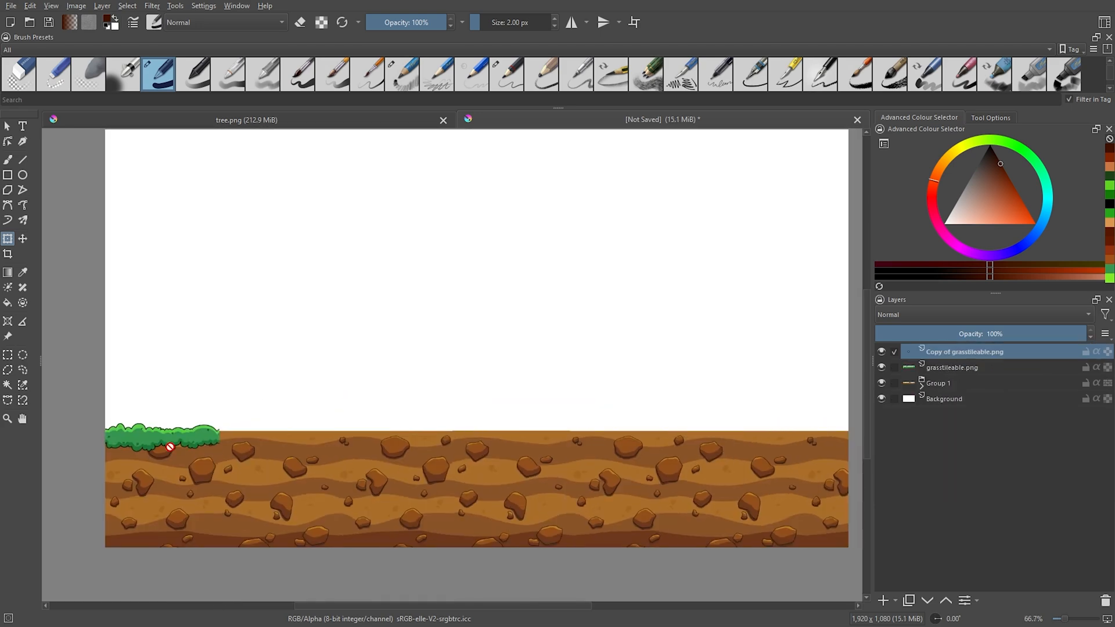
pyautogui.moveTo(166, 443); pyautogui.dragTo(488, 427)
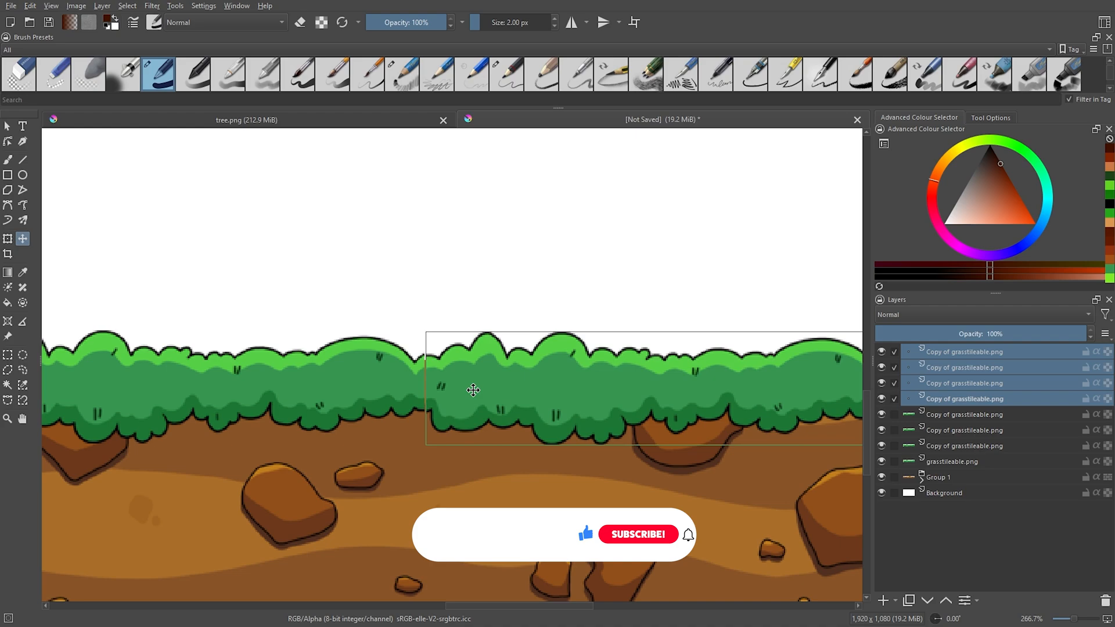
pyautogui.moveTo(471, 391); pyautogui.dragTo(460, 394)
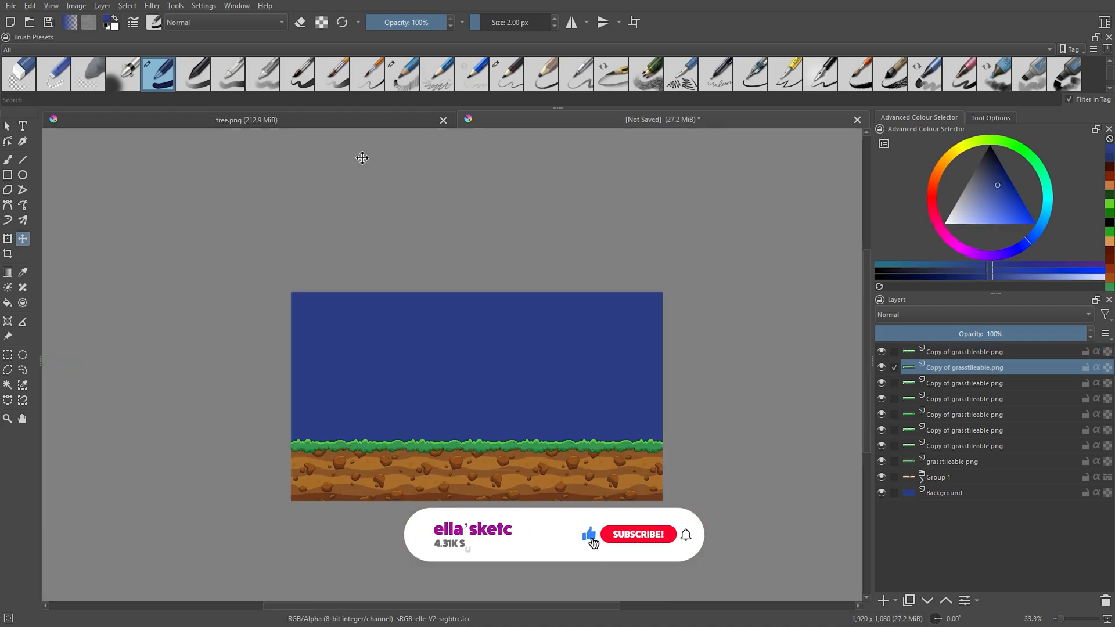
pyautogui.rightClick(438, 374)
pyautogui.click(486, 393)
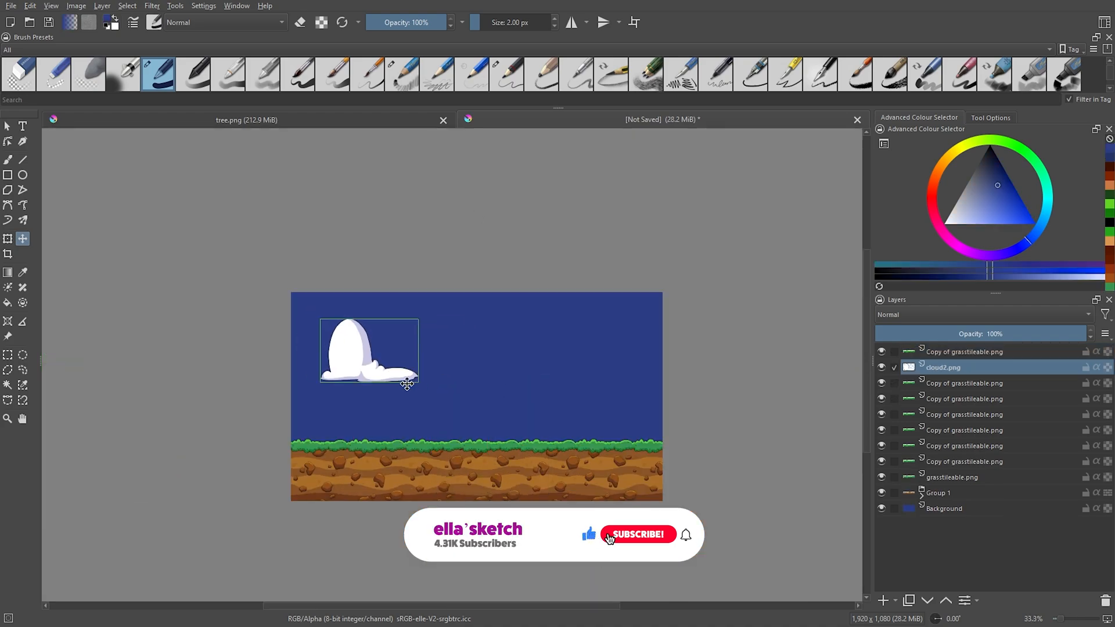